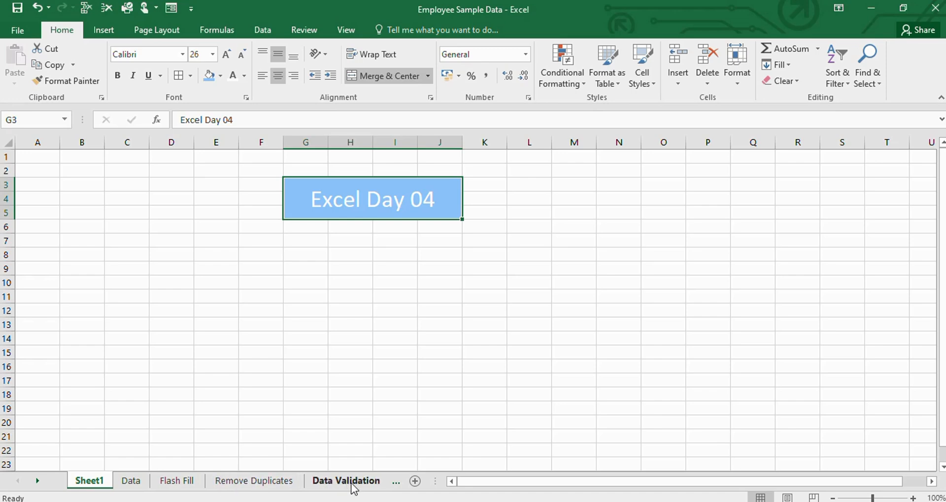
- Look over the Data Validation and Sum sheets, and examine the employee table on the Data sheet
click(398, 485)
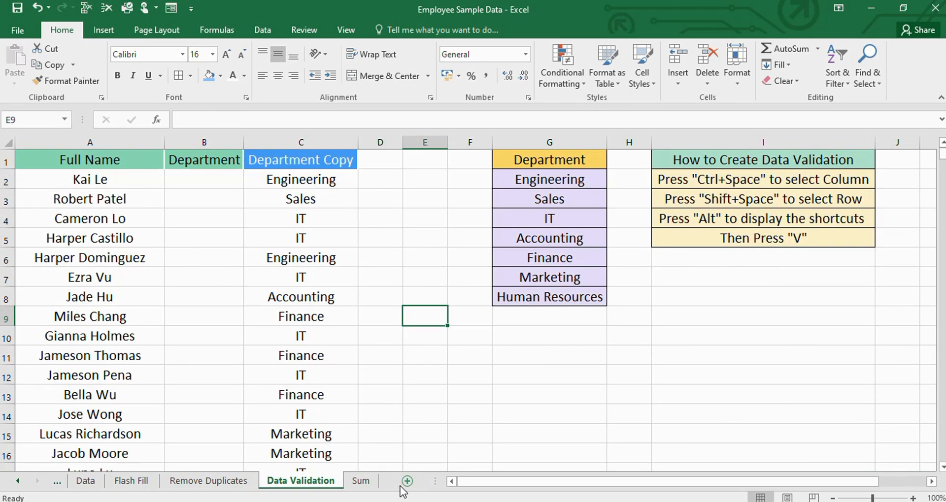
click(365, 485)
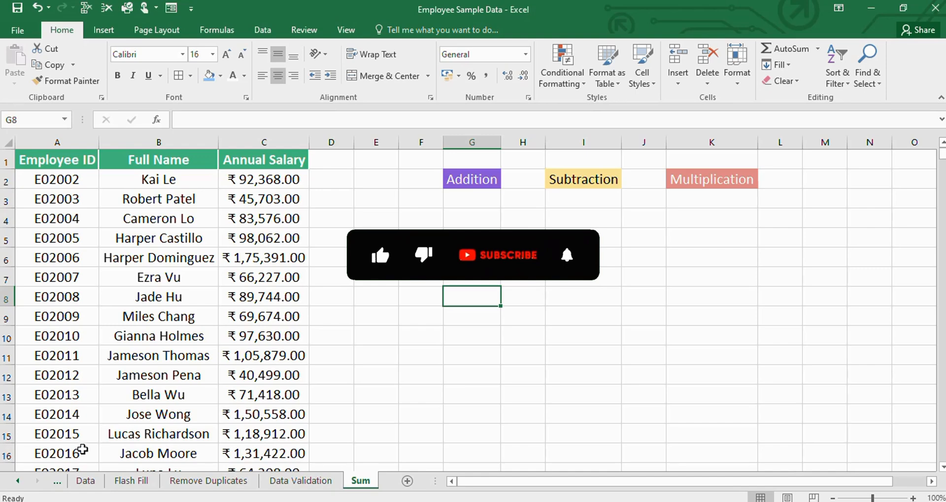
click(83, 483)
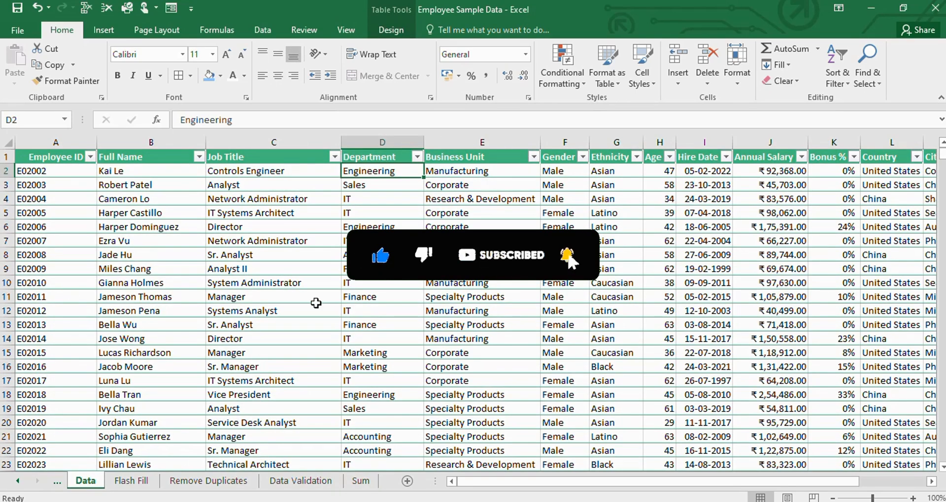
click(59, 172)
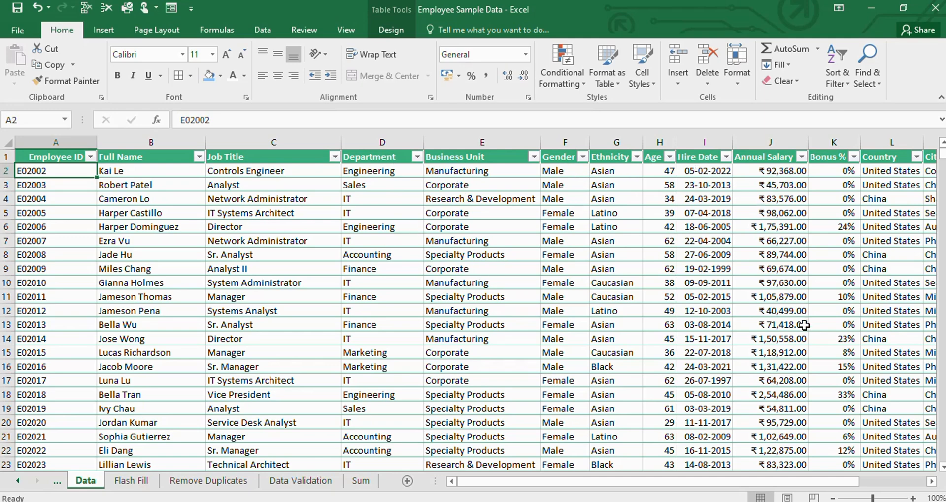
mouse_move(680, 485)
mouse_down()
mouse_move(762, 475)
mouse_move(671, 476)
mouse_up()
scroll(510, 309, down, 3)
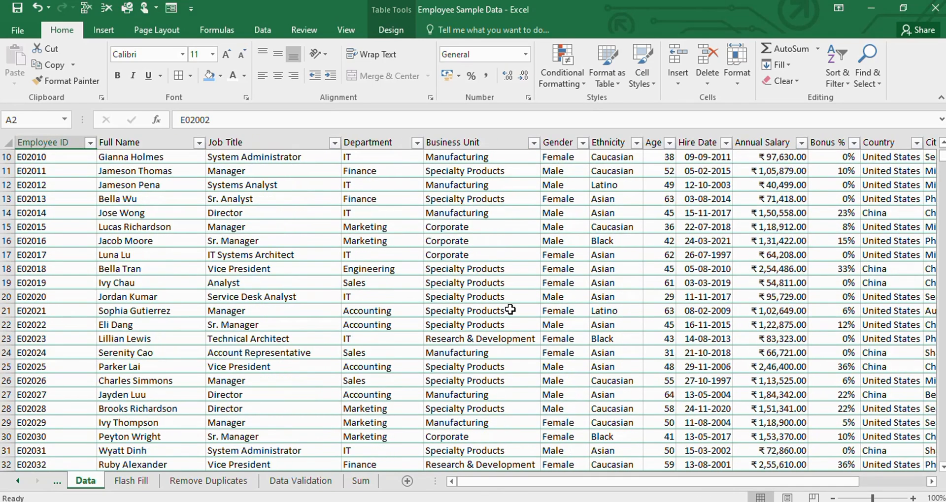
scroll(510, 309, down, 15)
scroll(510, 310, up, 9)
scroll(509, 310, up, 9)
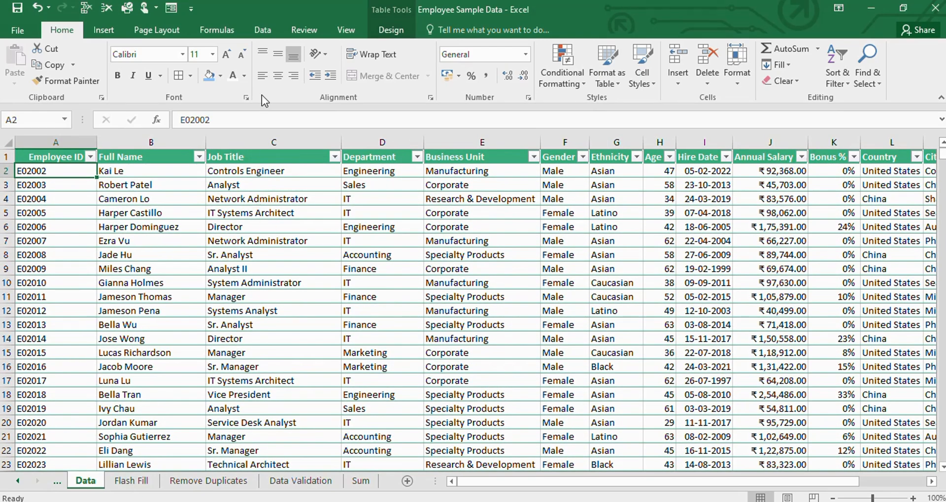
- Review the available data tools and Data Validation options, and glance at the Flash Fill sheet
click(263, 30)
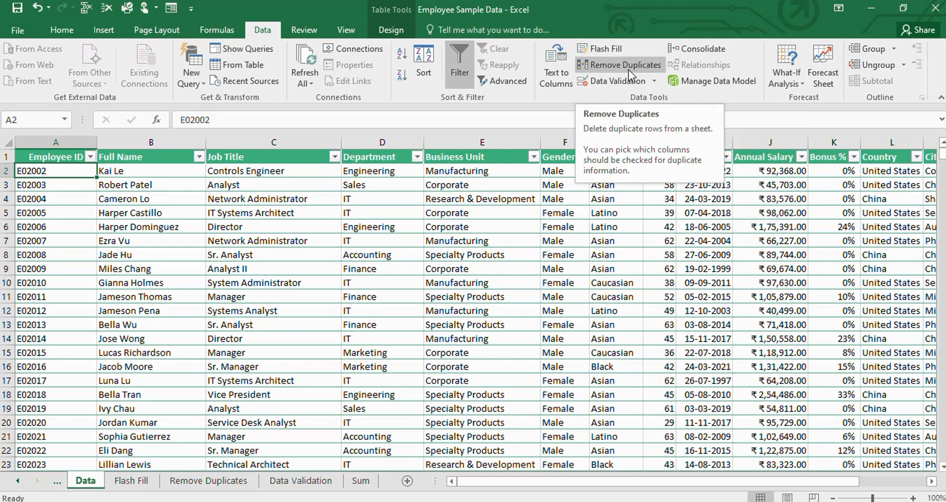
click(652, 81)
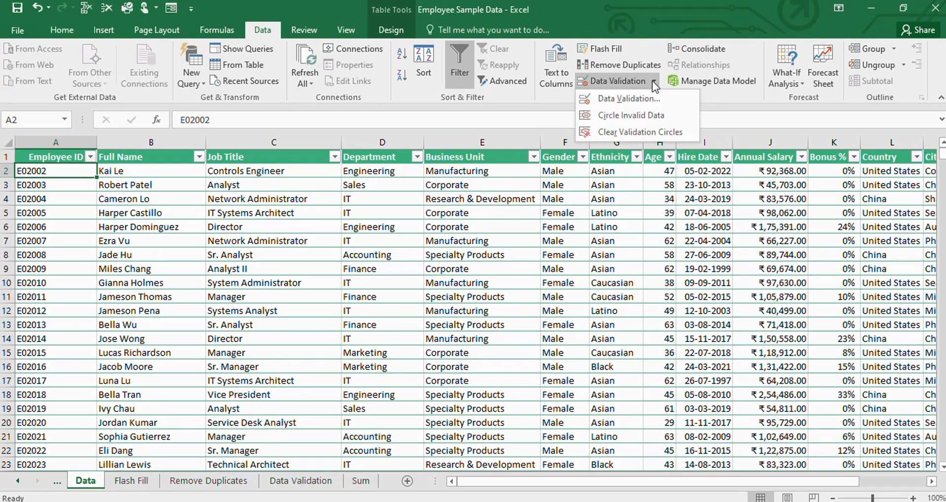
click(552, 105)
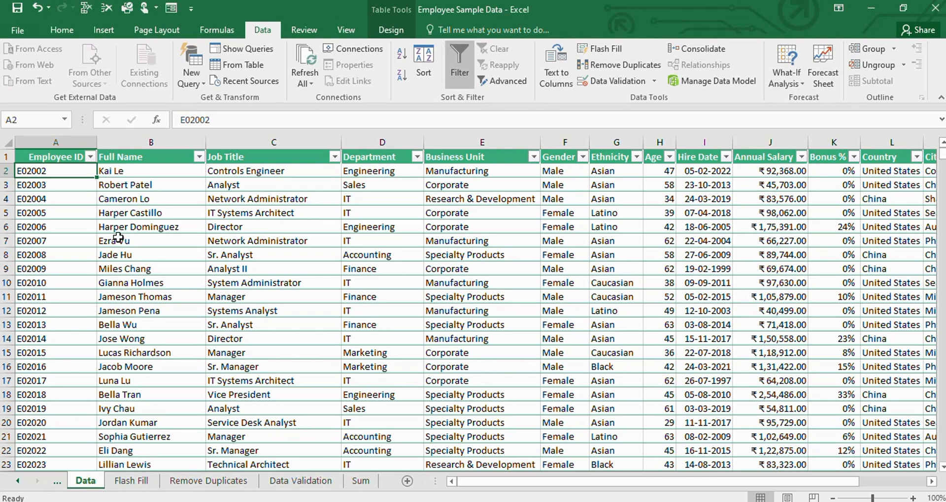
click(131, 478)
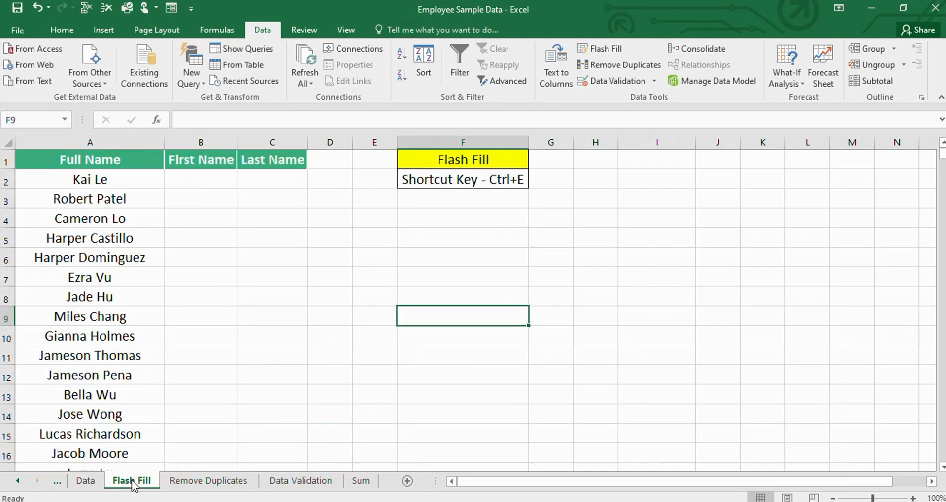
click(84, 481)
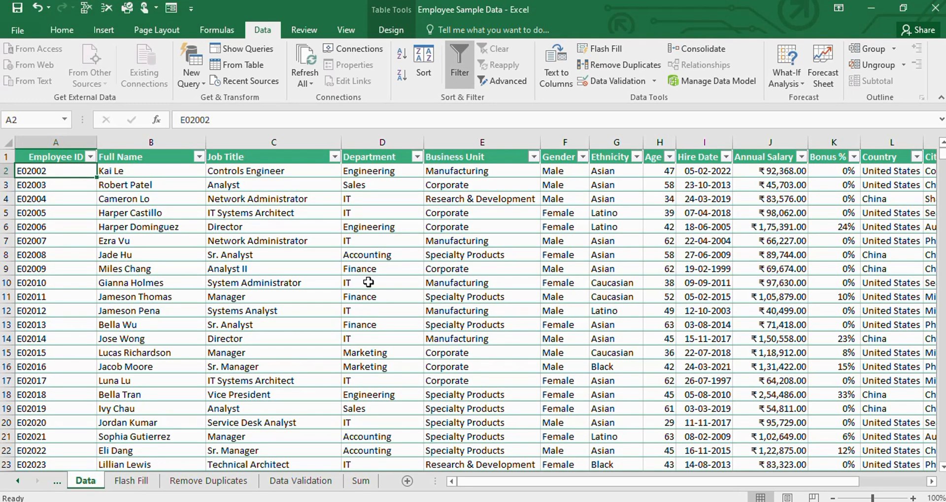
- Widen the First Name and Last Name columns on the Flash Fill sheet
click(132, 481)
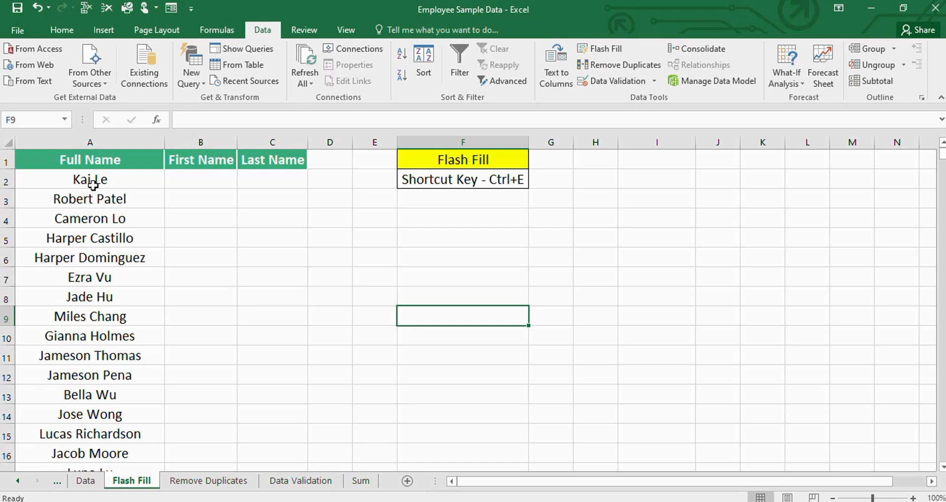
click(186, 181)
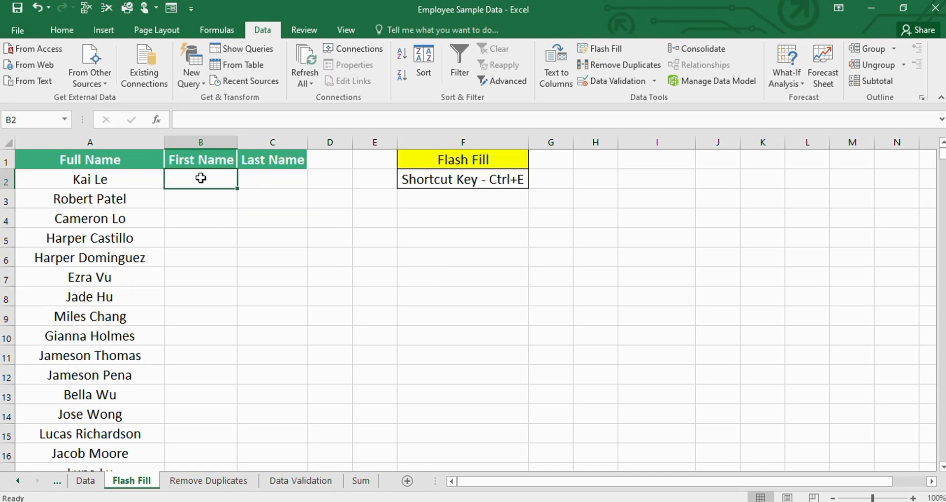
drag(239, 146, 253, 146)
drag(322, 144, 348, 144)
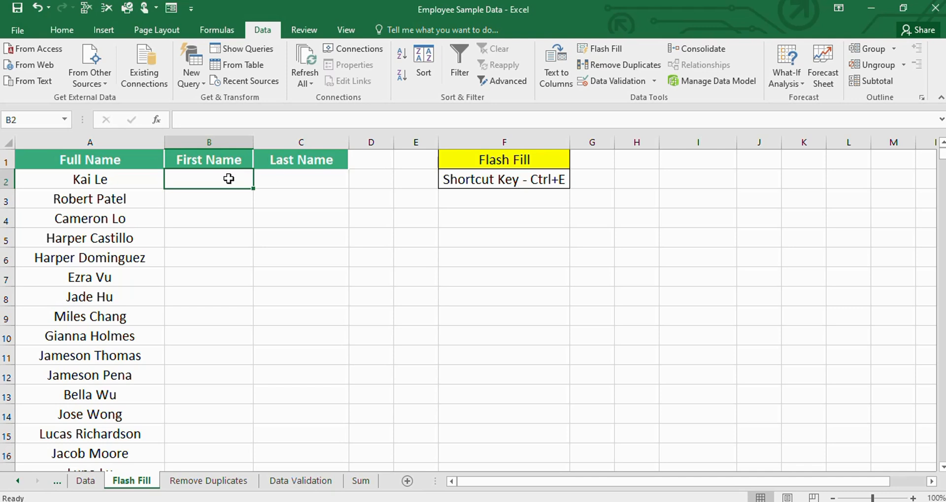
- Try Flash Fill on the First Name column from a sample first name in B2, and undo both the fill and the entry
text(K)
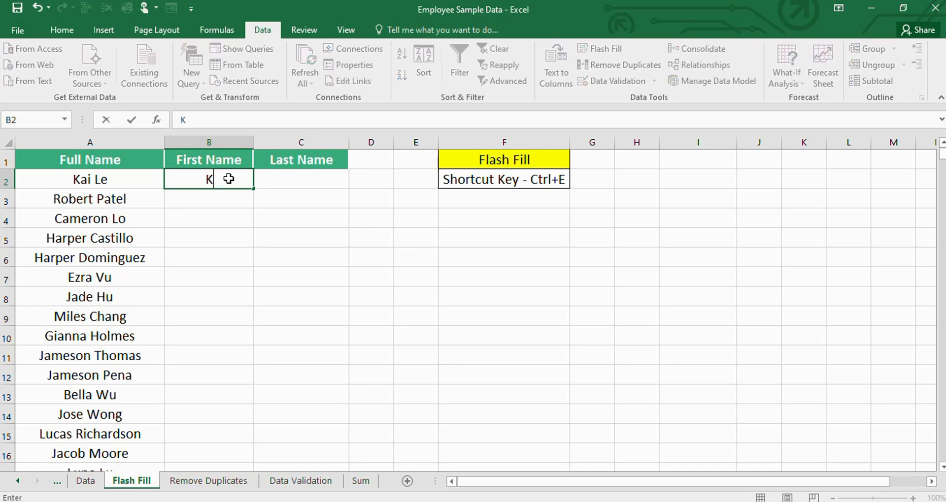
text(ai)
key(Return)
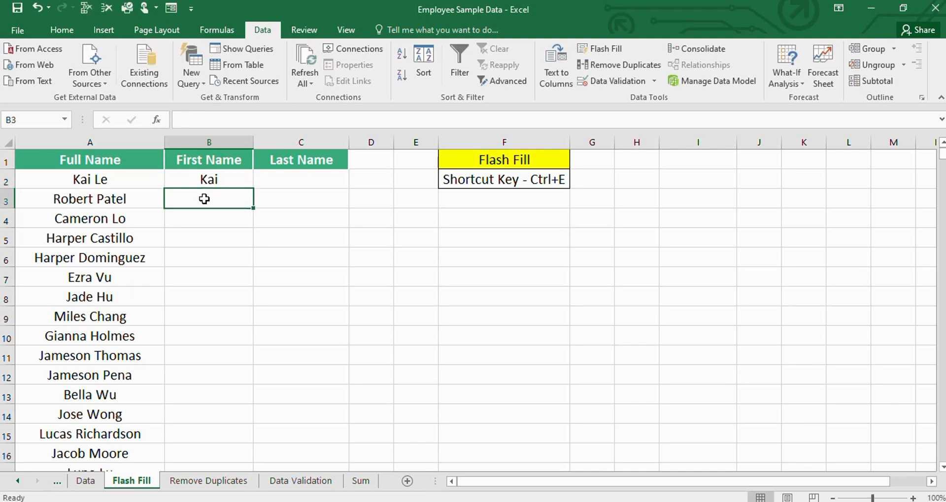
key(ctrl+e)
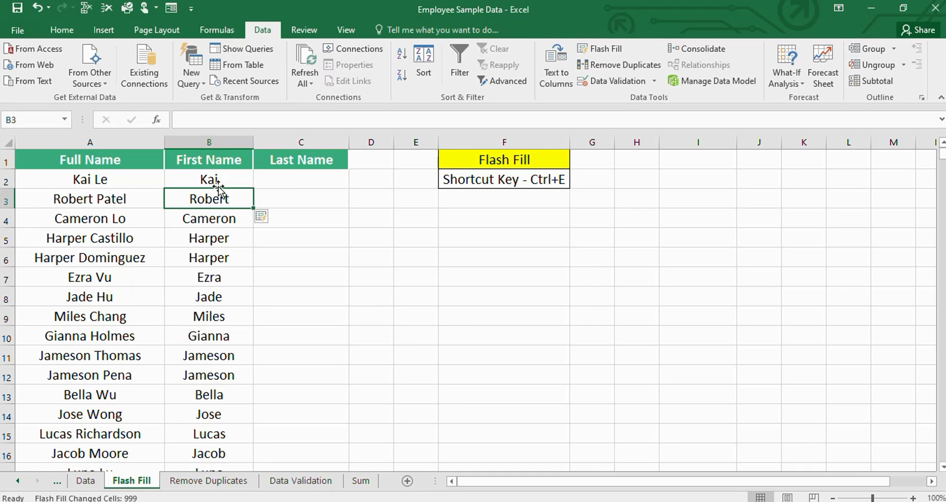
key(ctrl+z)
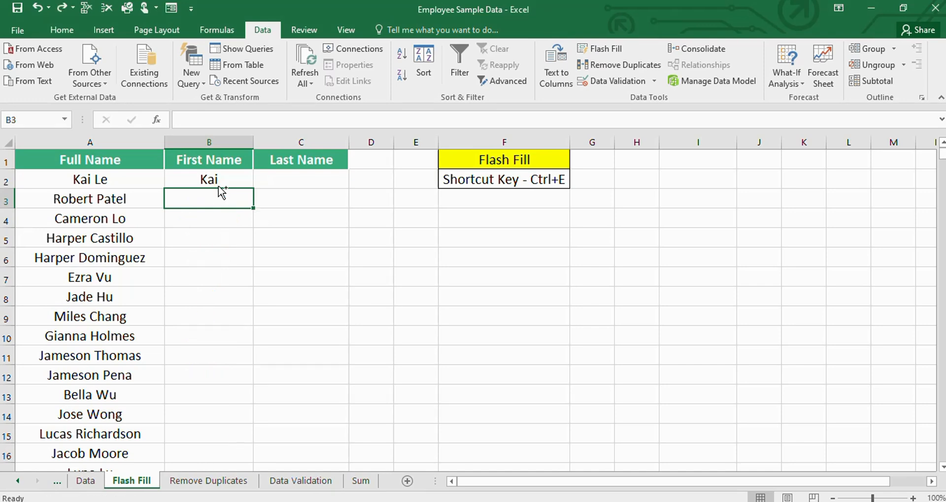
key(ctrl+z)
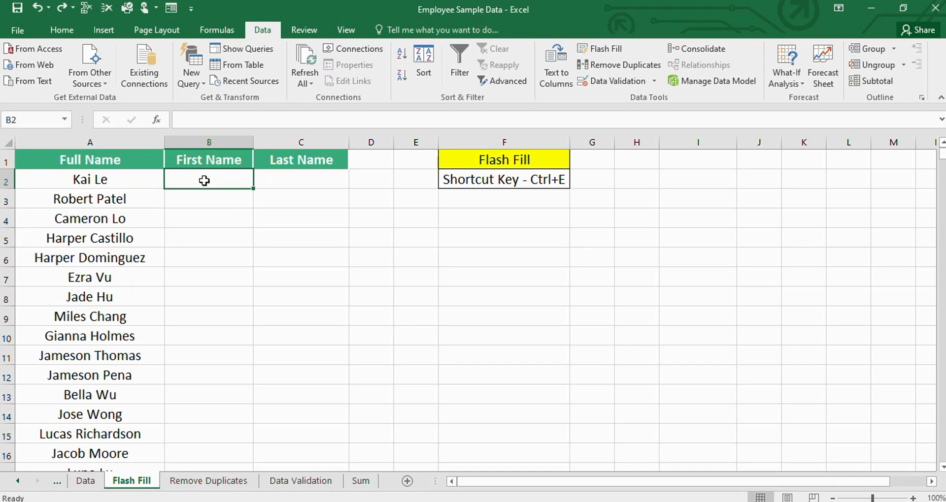
- Enter the first employee's first name in B2, Flash Fill the rest of the First Name column from B3, and check the filled rows
text(Kai)
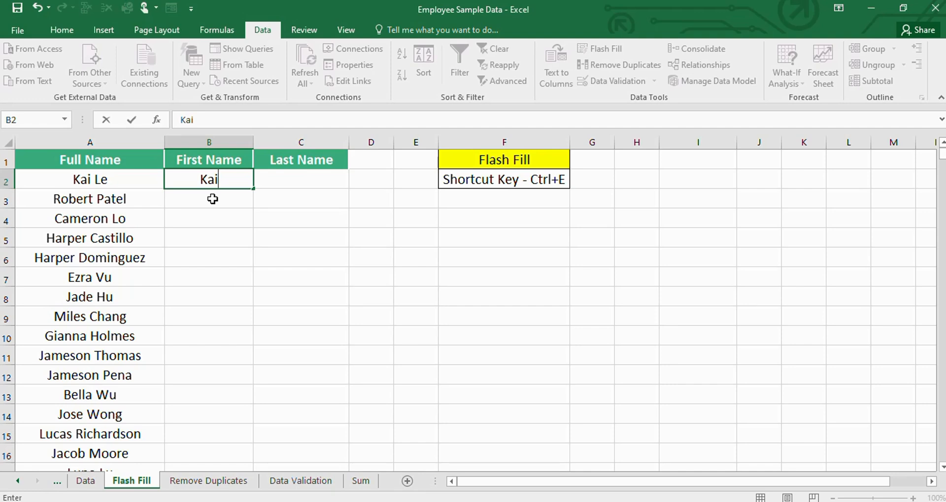
key(Return)
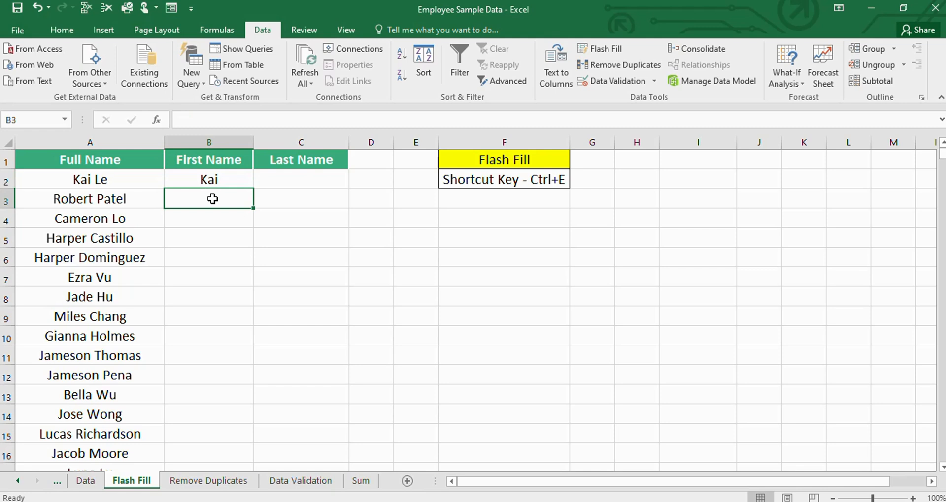
key(ctrl+e)
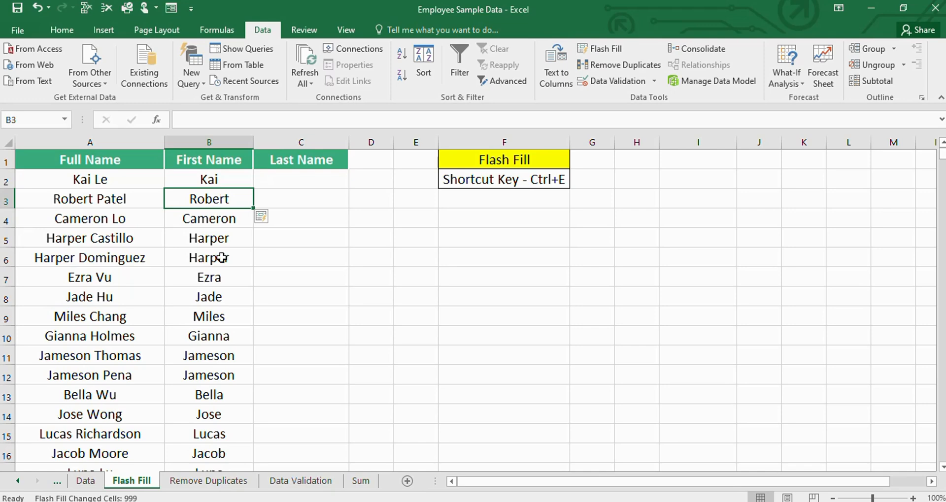
scroll(221, 290, down, 6)
scroll(221, 291, down, 1)
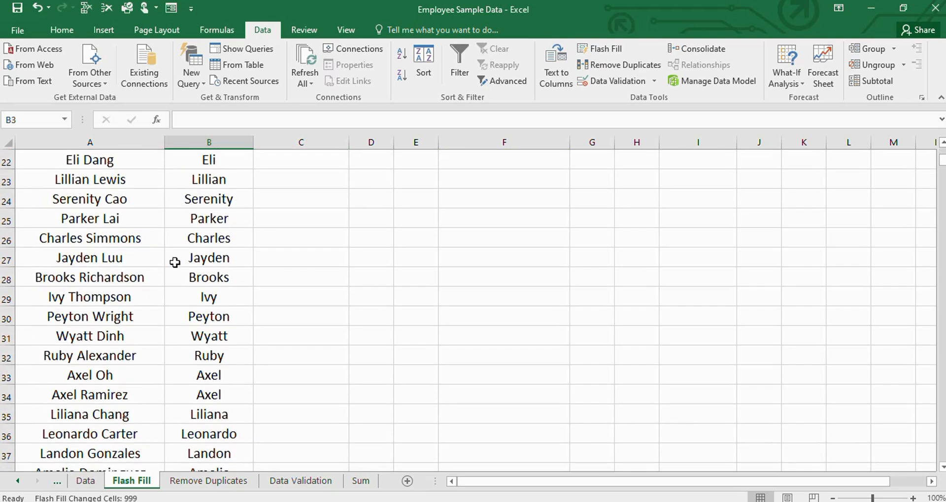
scroll(164, 367, down, 8)
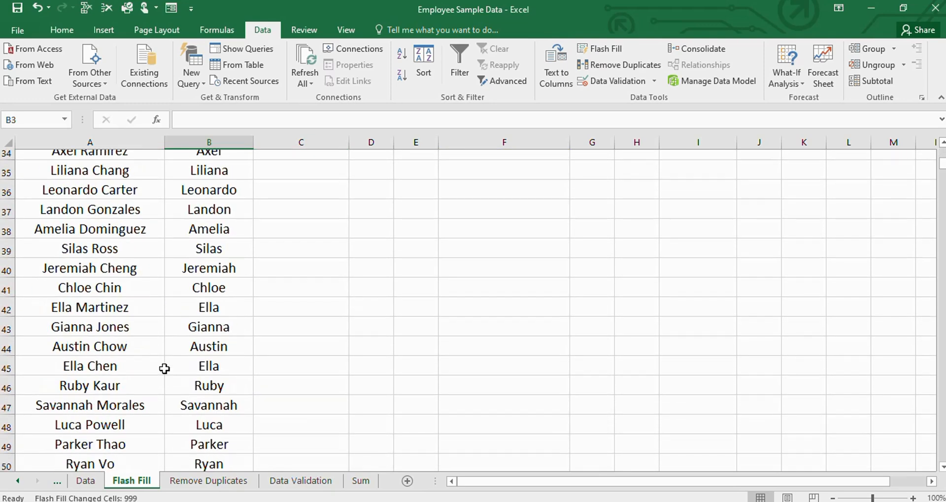
scroll(164, 369, up, 15)
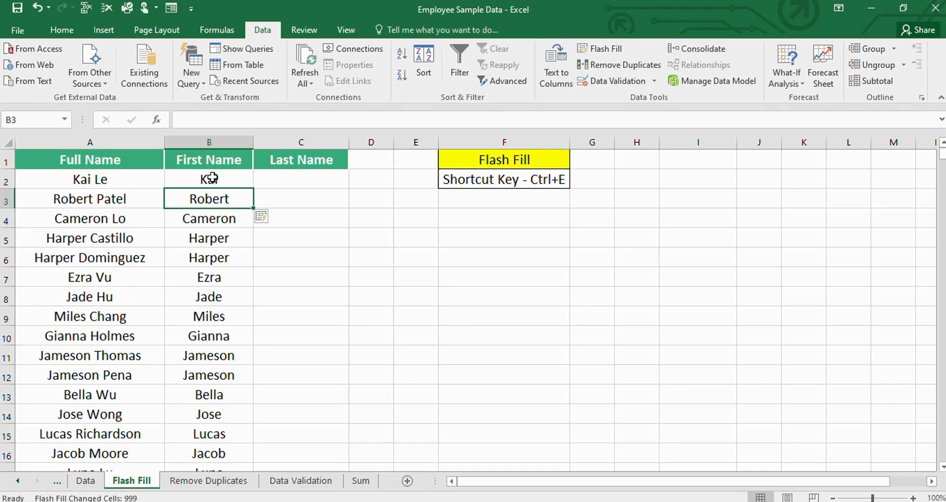
- Enter the first employee's last name in C2, Flash Fill the rest of the Last Name column from C3, and check the filled rows
click(299, 179)
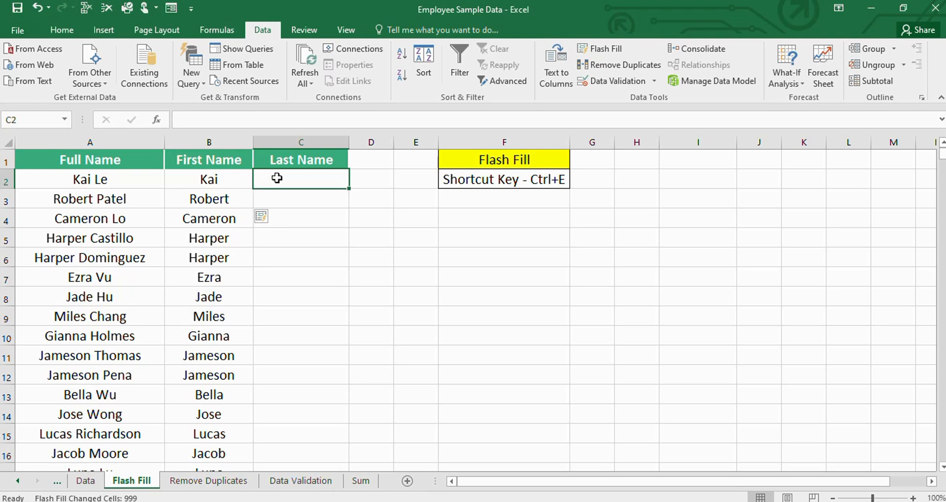
text(Le)
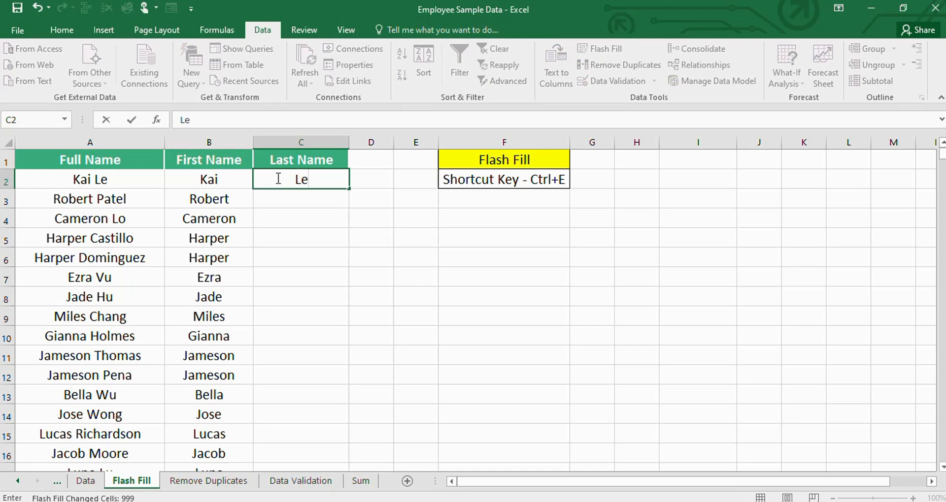
key(Return)
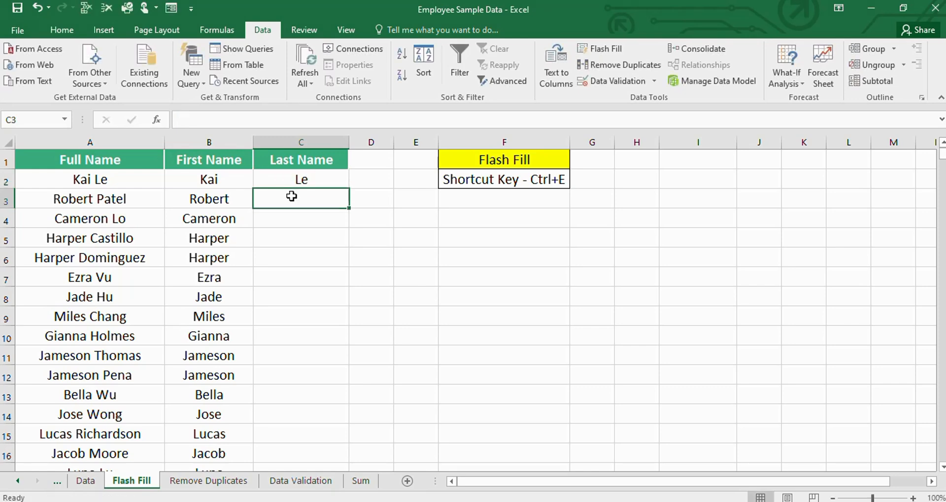
key(ctrl+e)
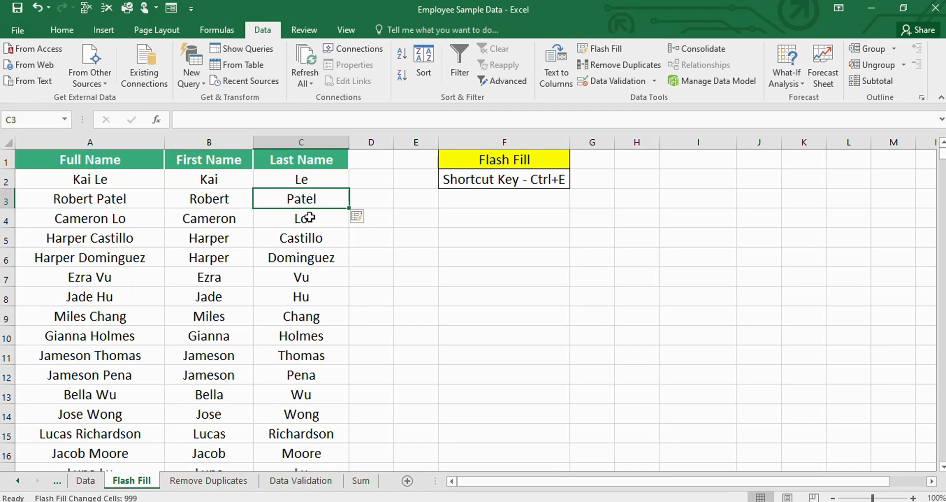
scroll(281, 279, down, 8)
scroll(280, 283, down, 9)
scroll(281, 315, up, 17)
- Open the Remove Duplicates sheet and look through the repeated entries in its Department column
click(203, 482)
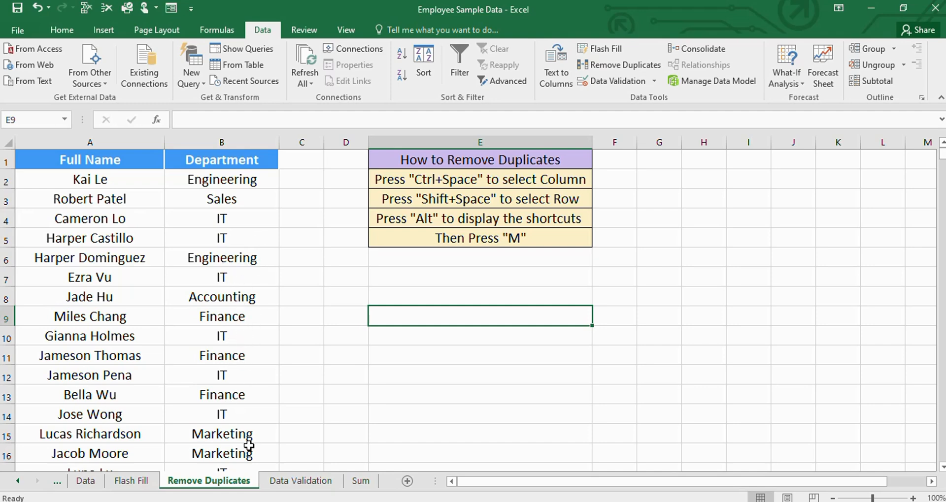
scroll(232, 362, down, 5)
scroll(226, 406, down, 6)
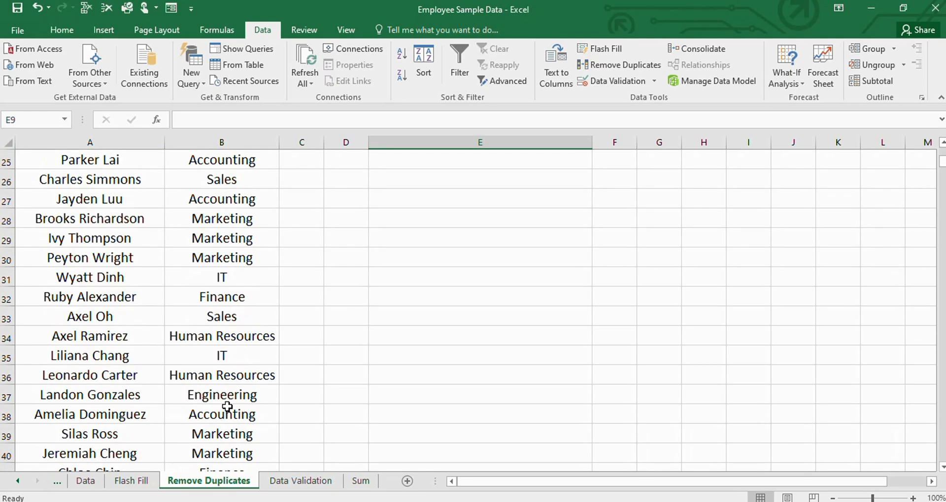
scroll(225, 394, up, 2)
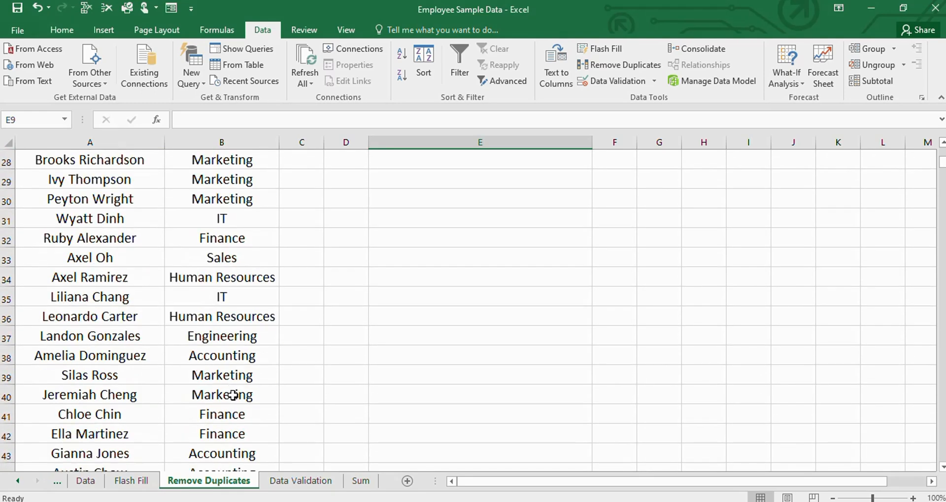
scroll(227, 391, up, 9)
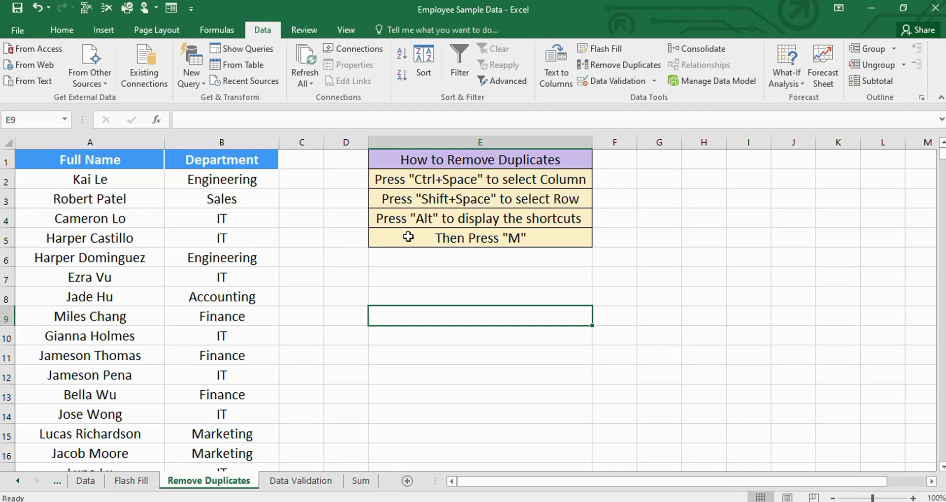
- Select the entire Department column from cell B2 and look over the selected rows
click(218, 181)
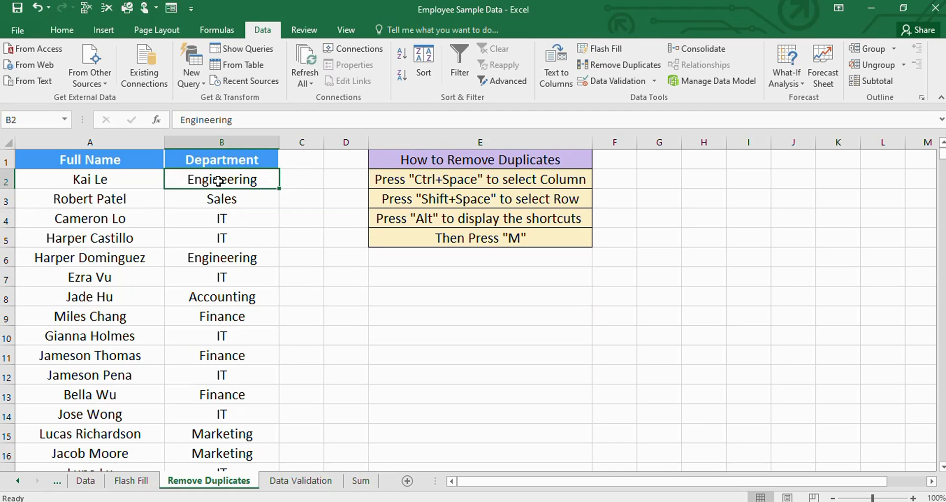
key(ctrl+space)
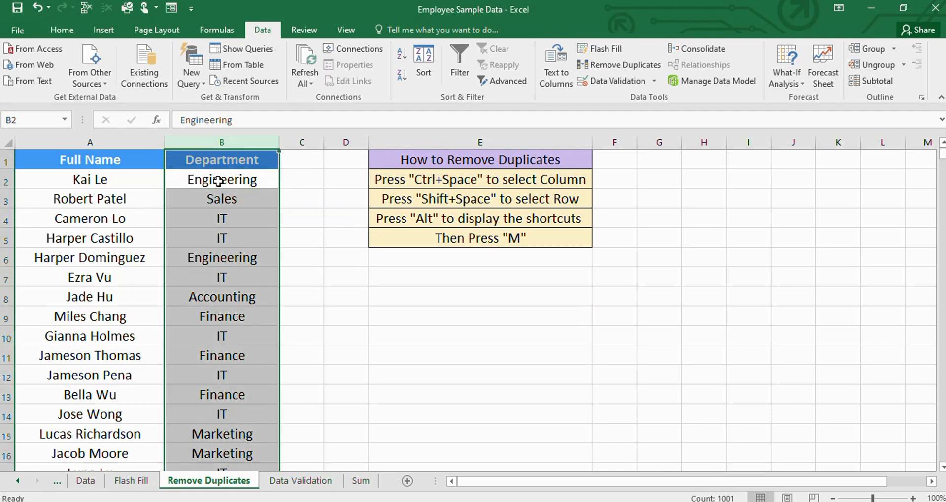
scroll(219, 187, down, 20)
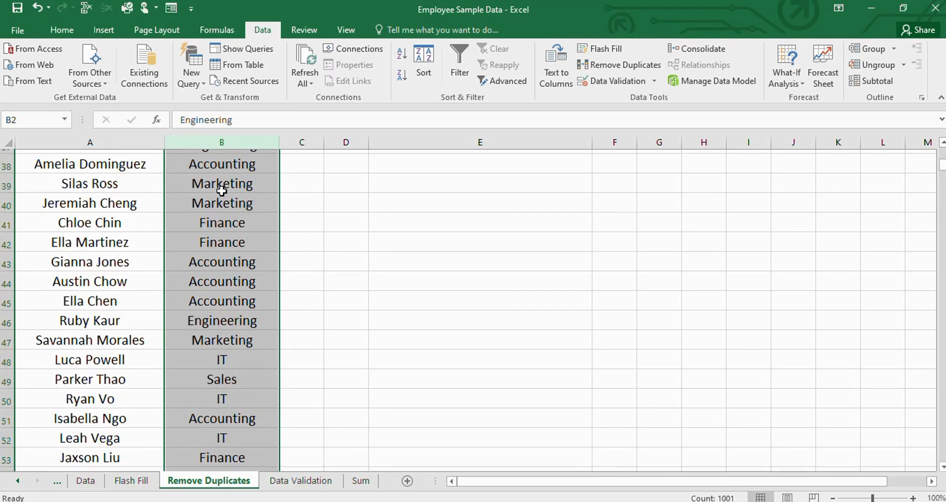
scroll(221, 197, up, 15)
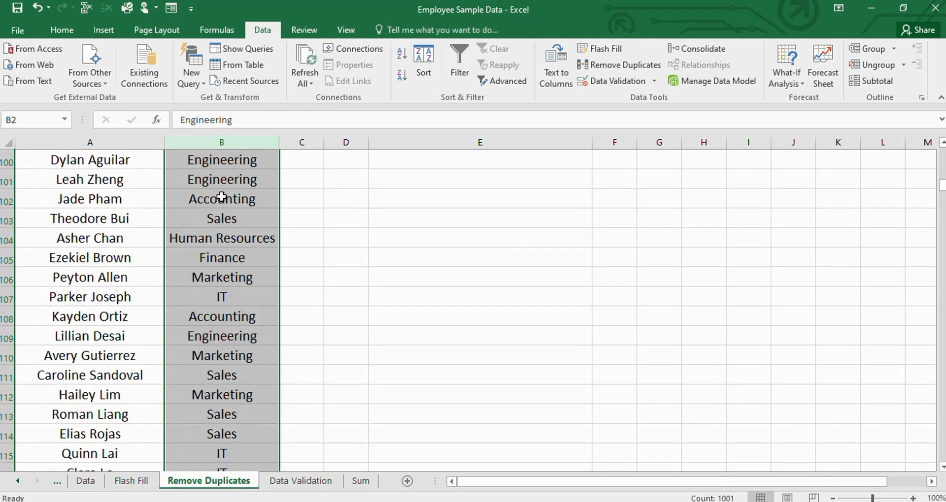
scroll(222, 197, up, 15)
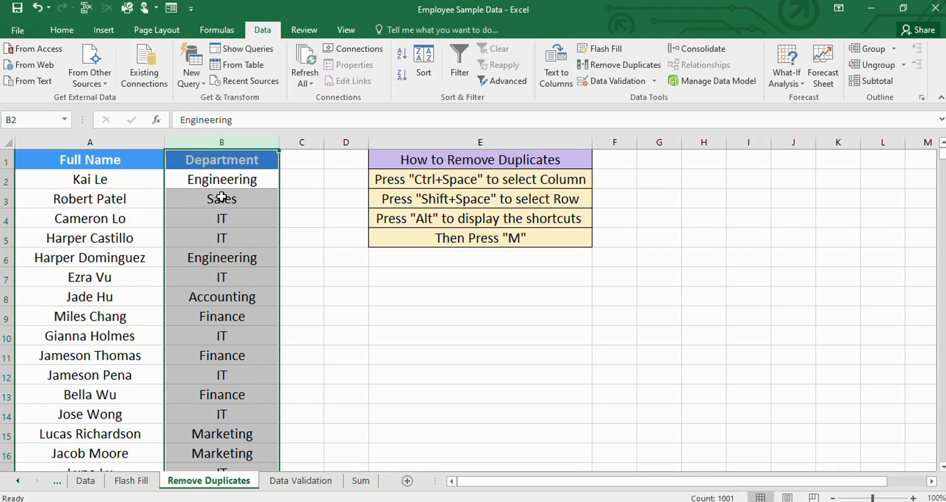
- Remove duplicates from the Department column with the current selection only and headers included, and undo the removal
key(alt)
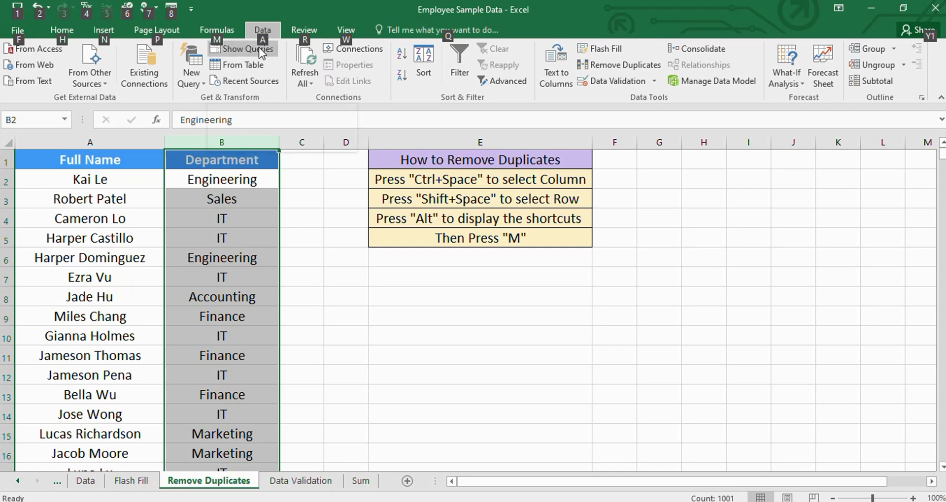
key(a)
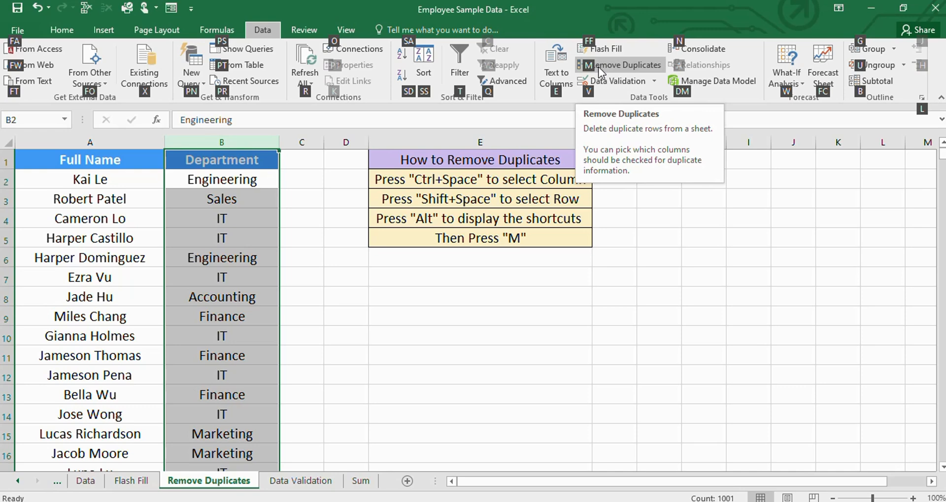
key(m)
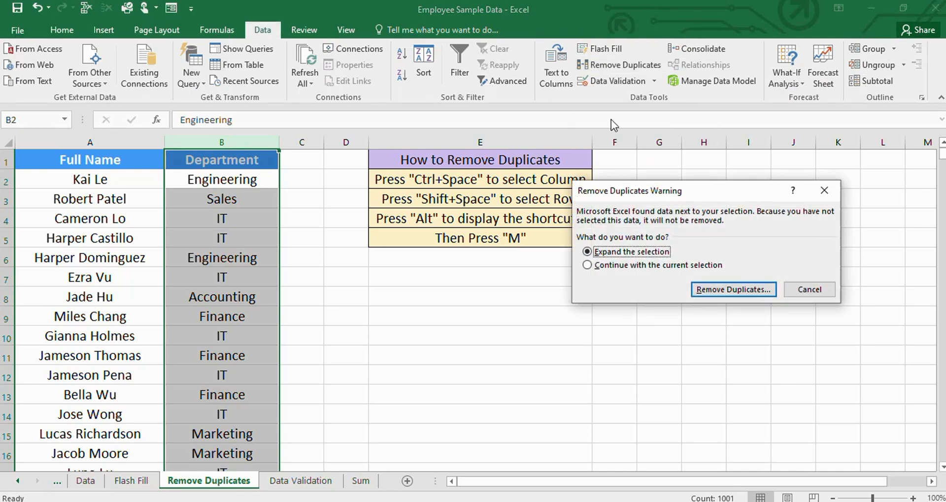
drag(679, 193, 450, 258)
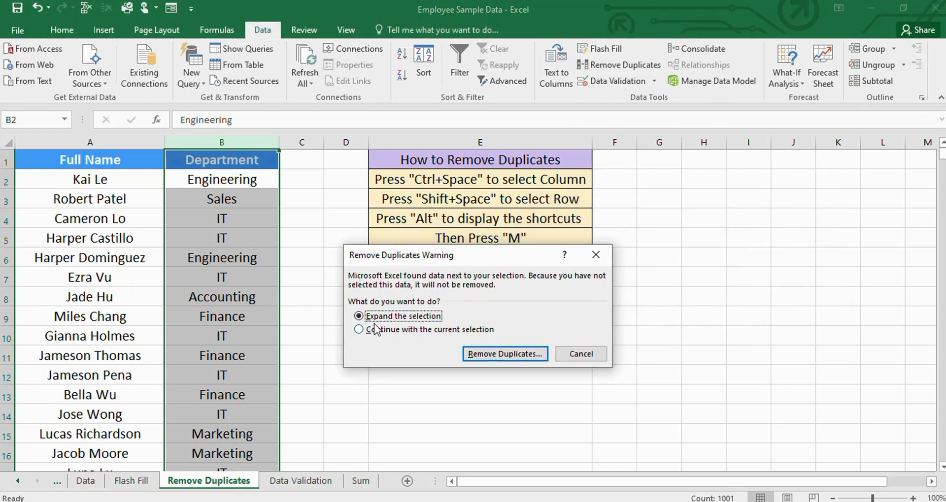
click(417, 330)
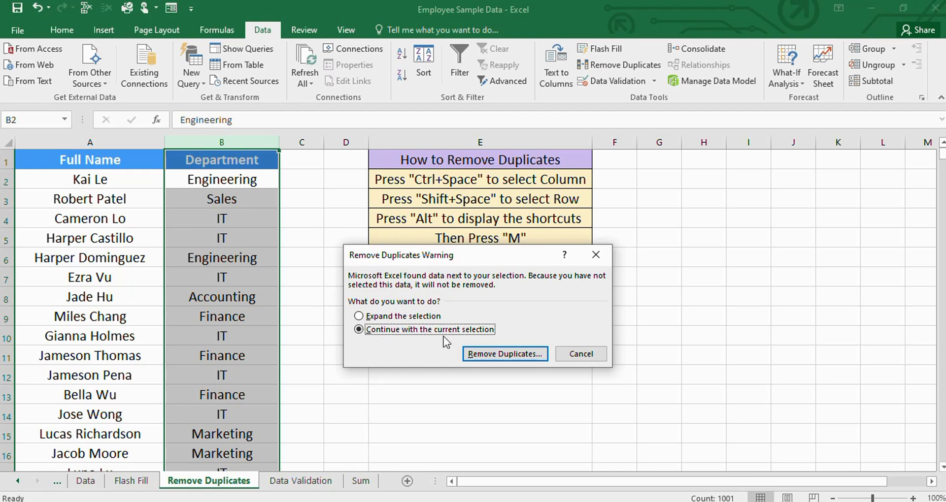
click(487, 355)
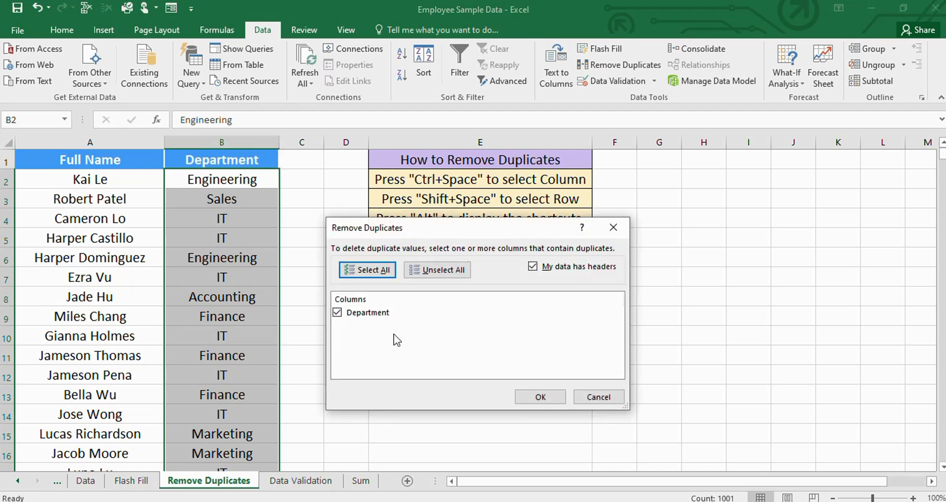
click(541, 398)
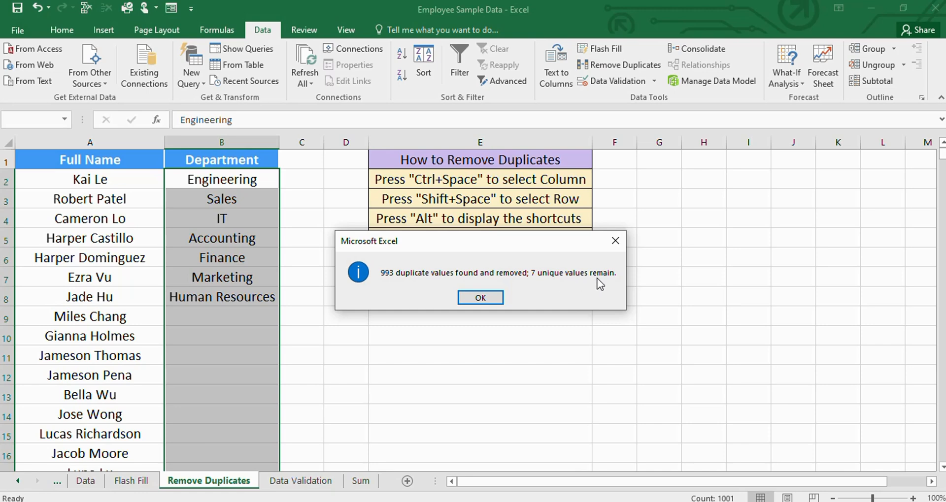
click(493, 298)
click(395, 333)
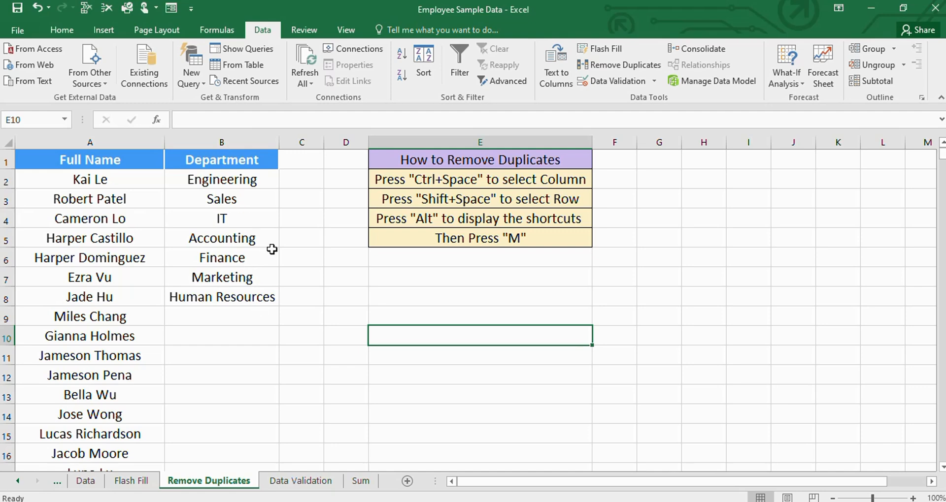
key(ctrl+z)
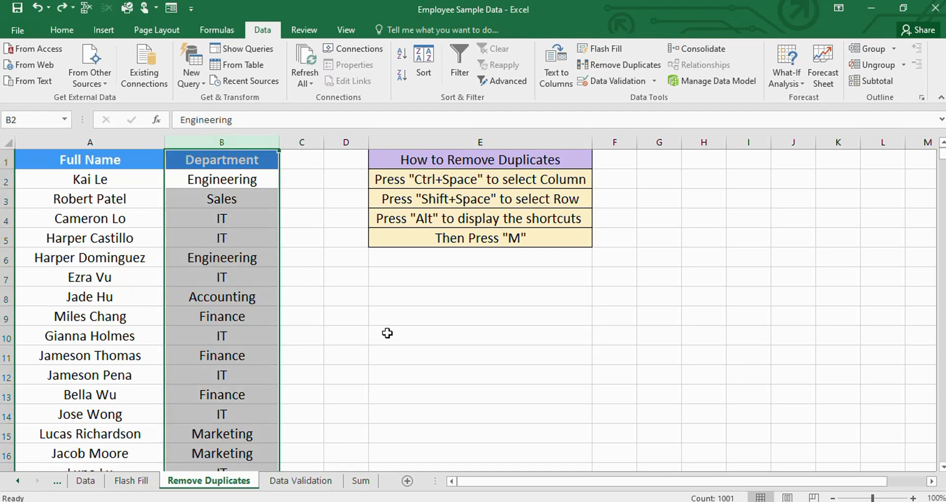
click(516, 402)
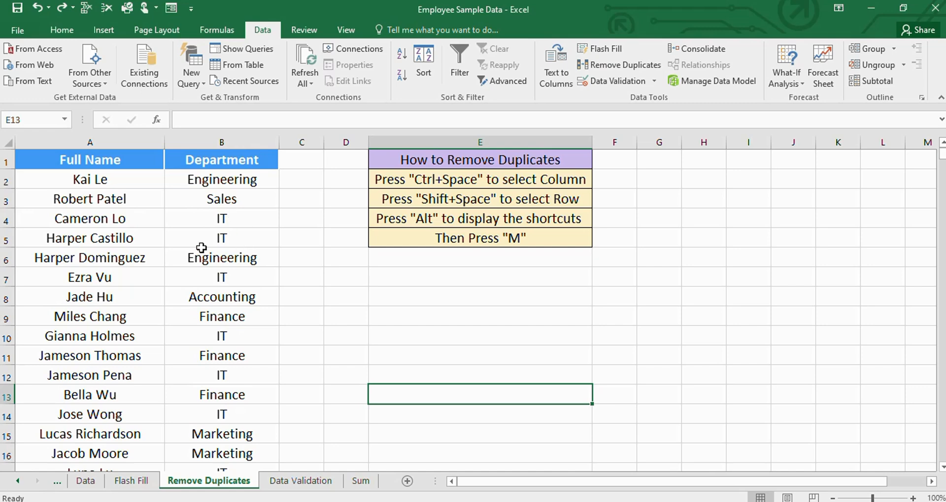
- Select the whole Department column again from cell B2 and check the selected entries
click(212, 183)
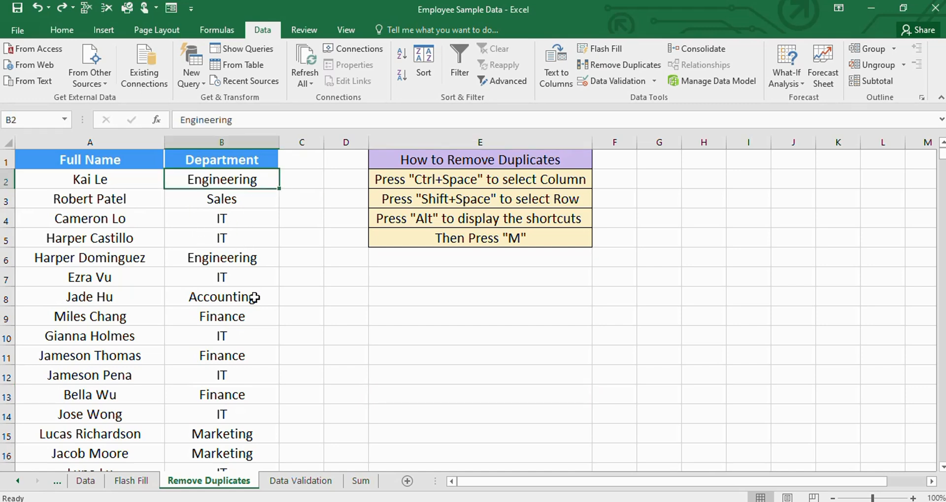
key(ctrl+space)
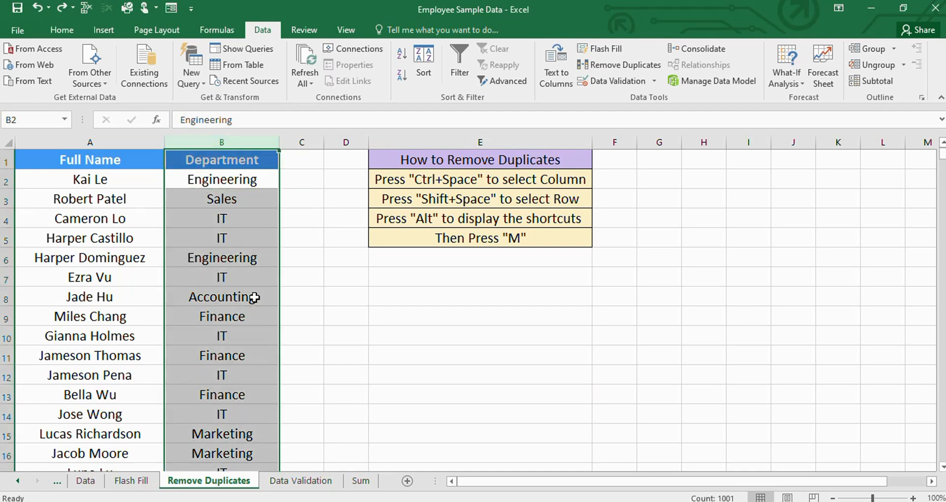
scroll(234, 281, down, 20)
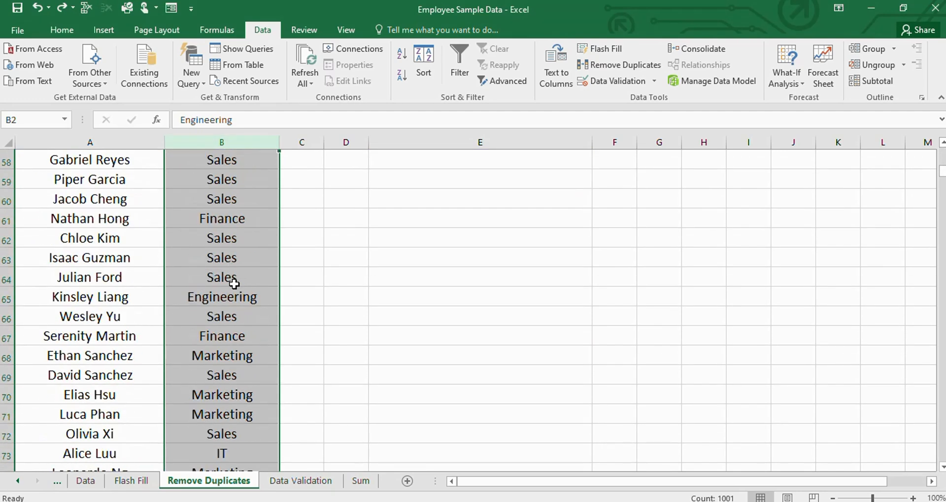
scroll(234, 283, up, 10)
scroll(233, 284, up, 10)
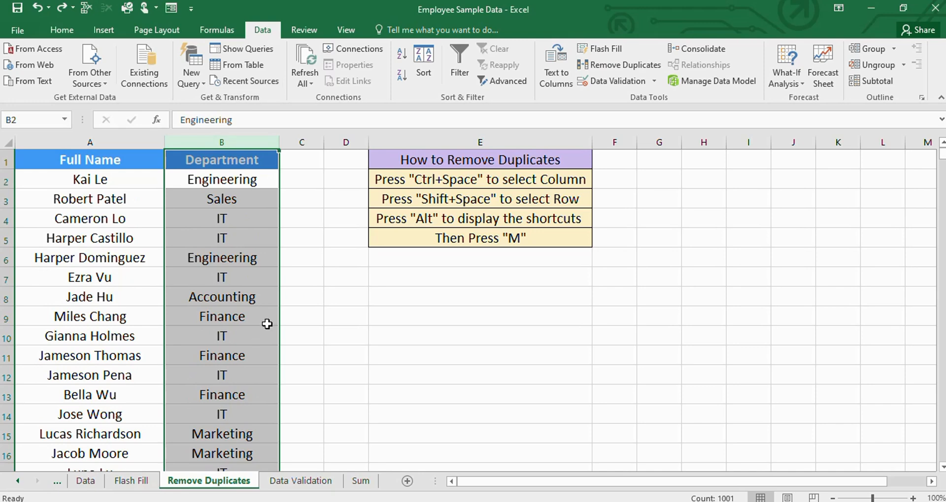
- Repeat Remove Duplicates on the Department column, continuing with the current selection, and undo the removal again
key(alt)
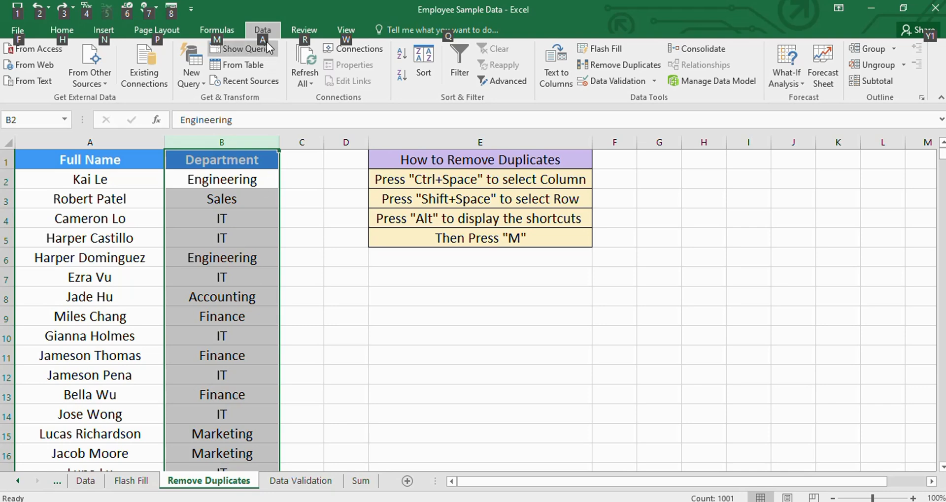
key(a)
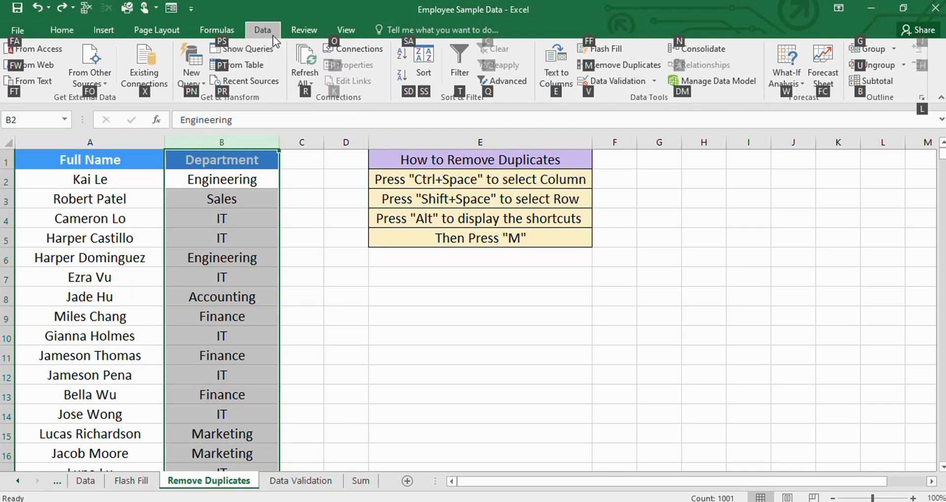
key(m)
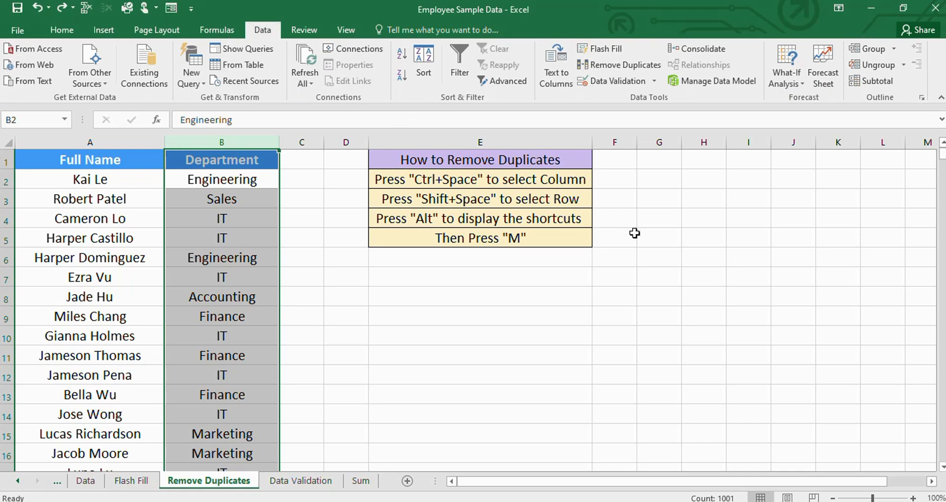
mouse_move(479, 256)
mouse_down()
mouse_move(489, 292)
mouse_move(482, 271)
mouse_up()
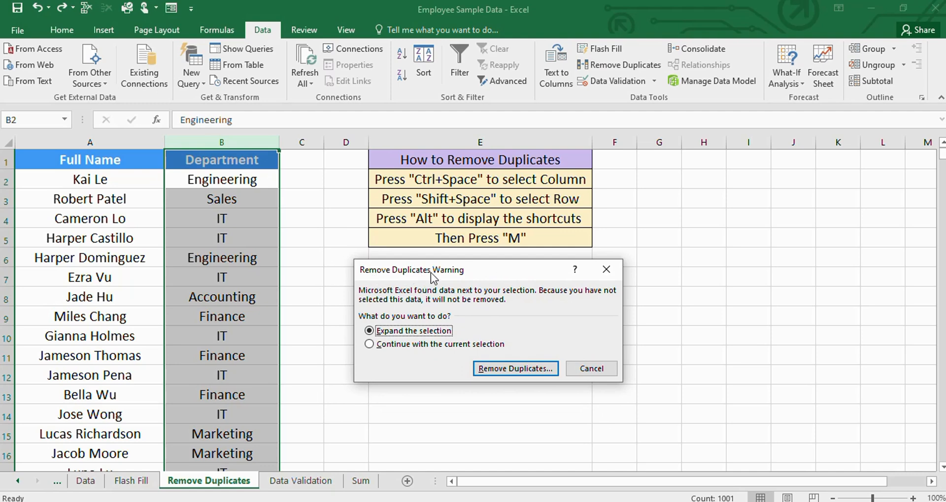
click(378, 346)
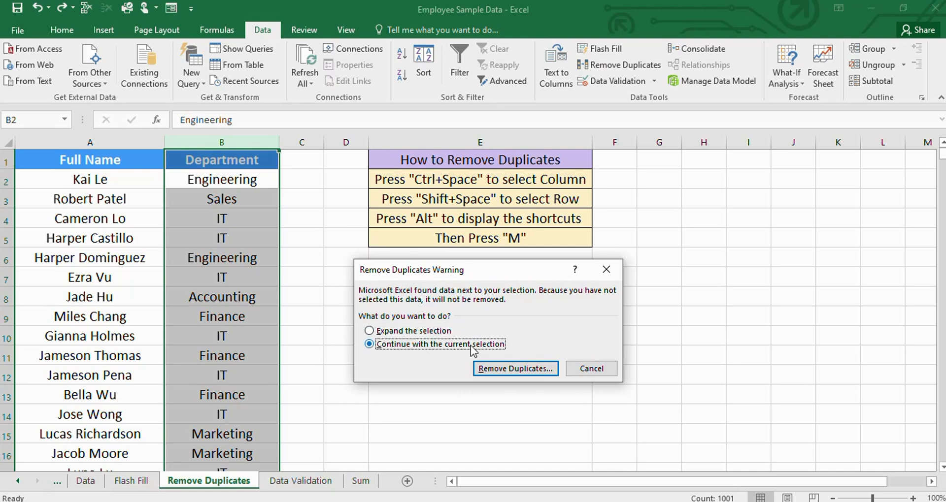
click(502, 374)
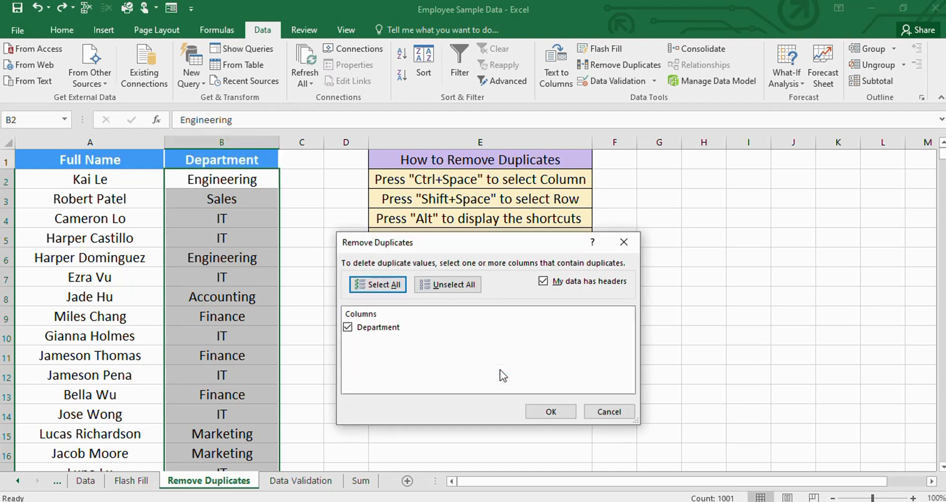
click(543, 410)
click(480, 298)
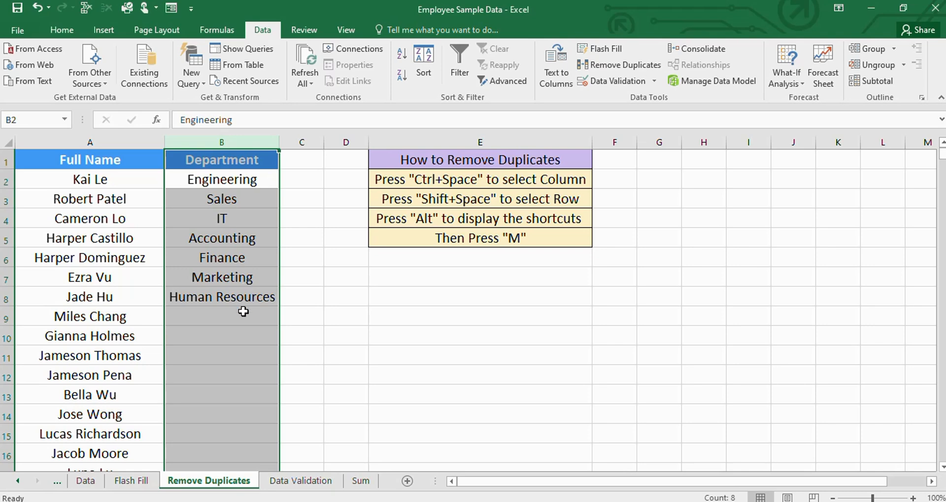
key(ctrl+z)
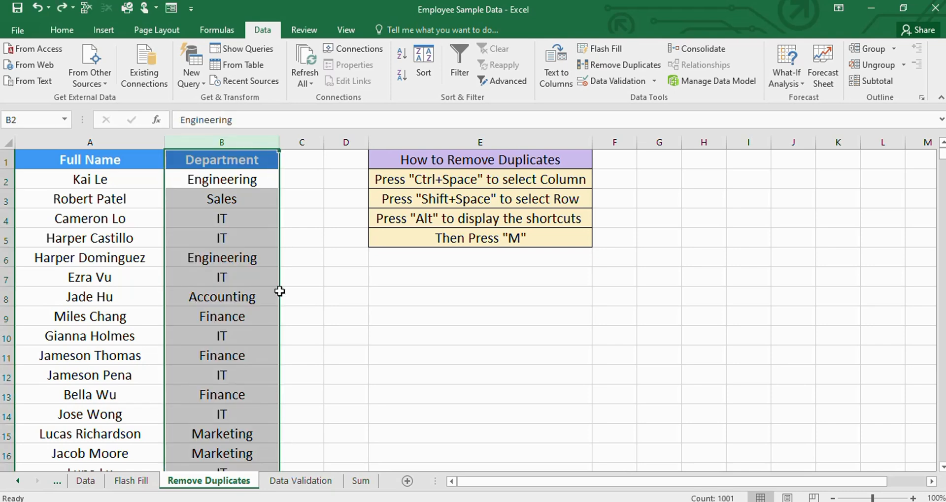
click(442, 351)
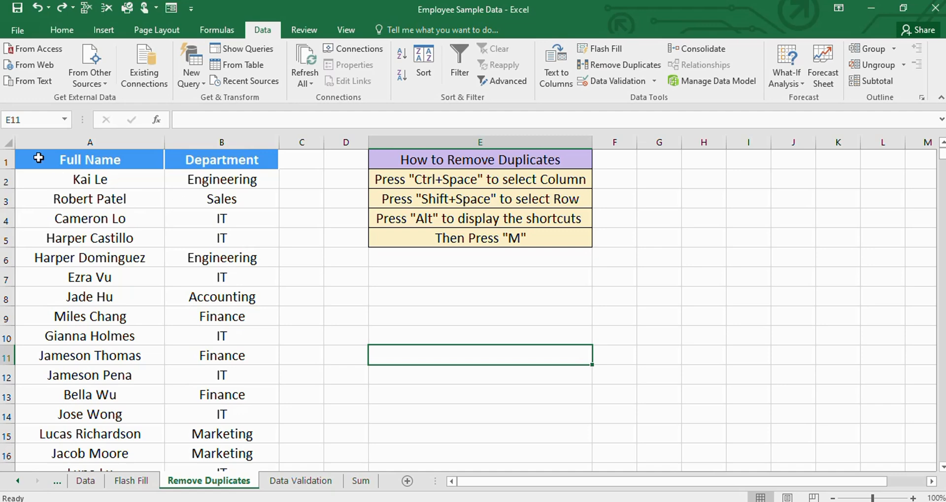
- Select the whole data range A1:B1001, covering the Full Name and Department columns with their headers
click(37, 158)
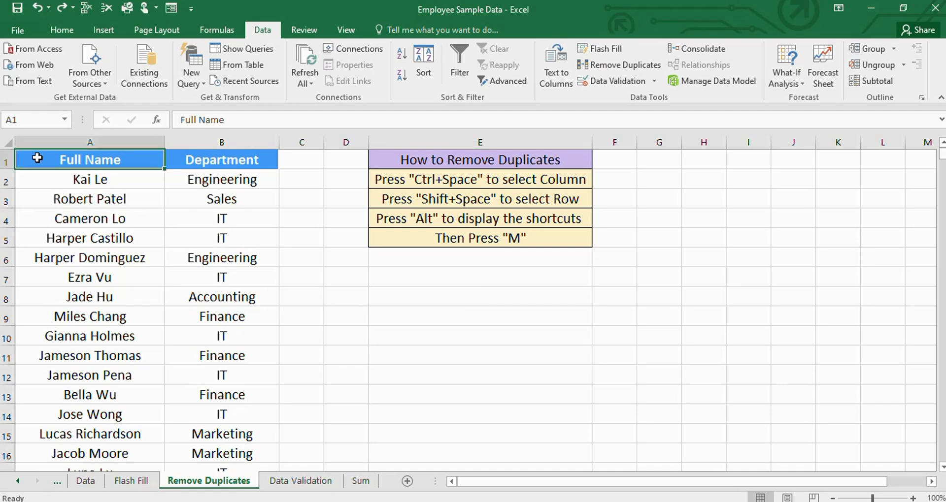
key(shift+Right)
key(ctrl+shift+Down)
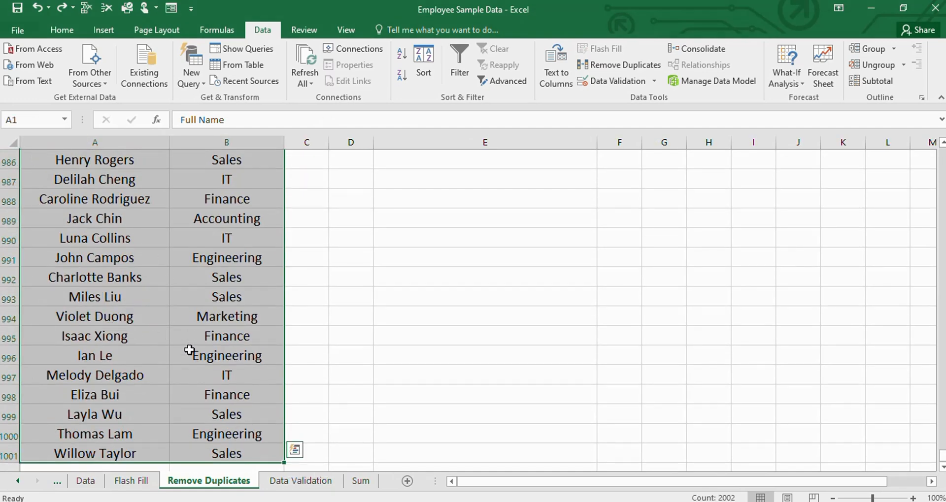
scroll(189, 350, up, 18)
drag(942, 446, 942, 156)
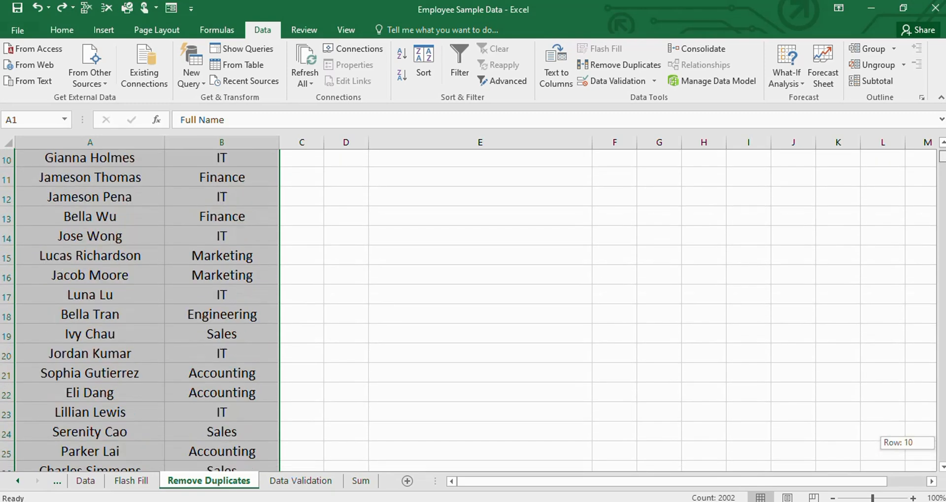
- Remove duplicate rows from the selected range by comparing both Full Name and Department, with headers included
scroll(336, 317, up, 3)
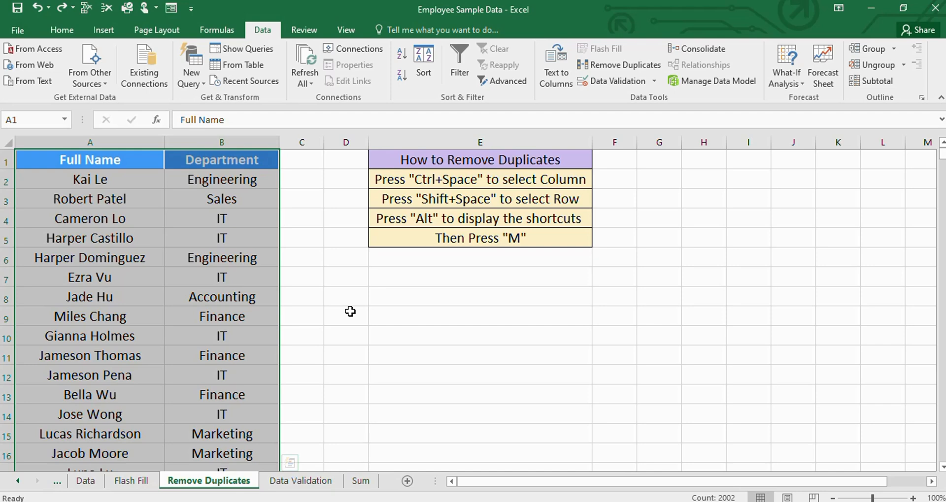
key(alt)
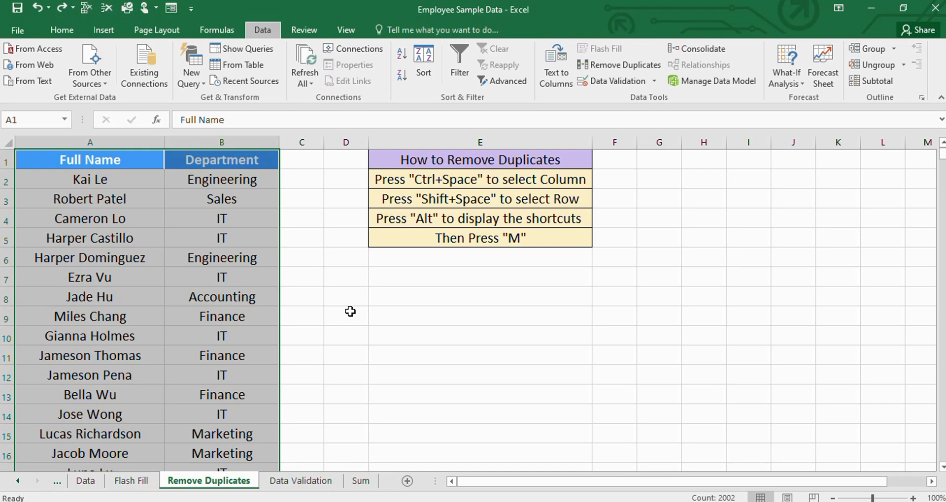
key(a)
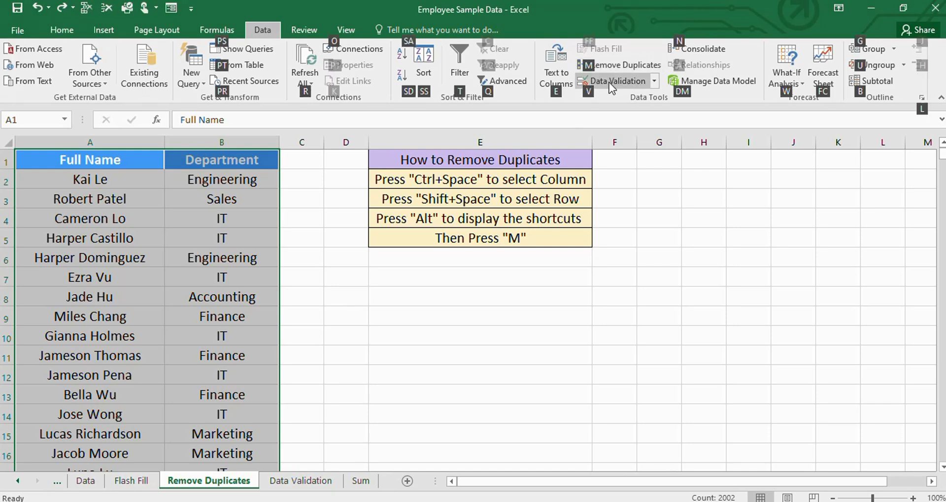
key(m)
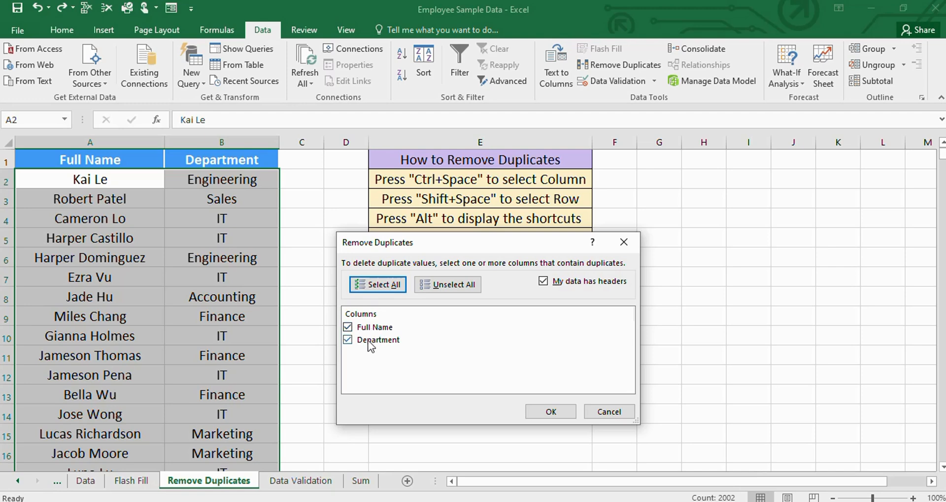
drag(406, 244, 394, 270)
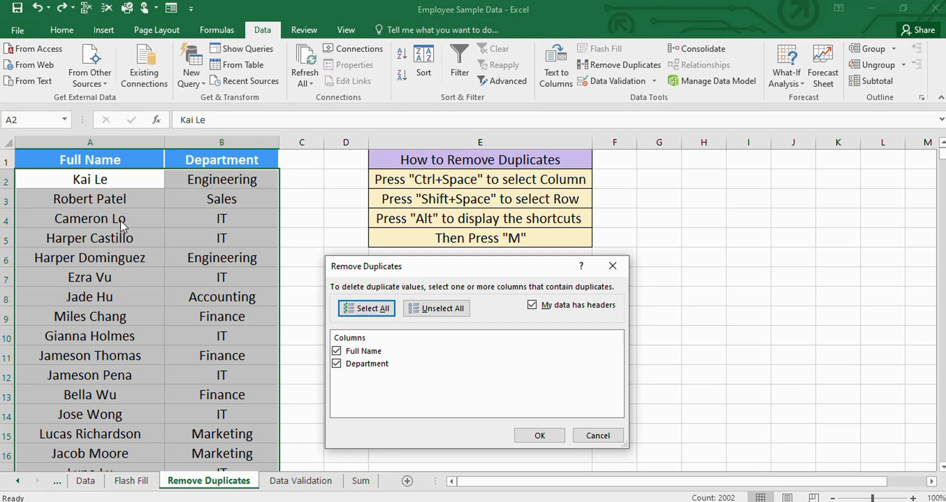
click(533, 439)
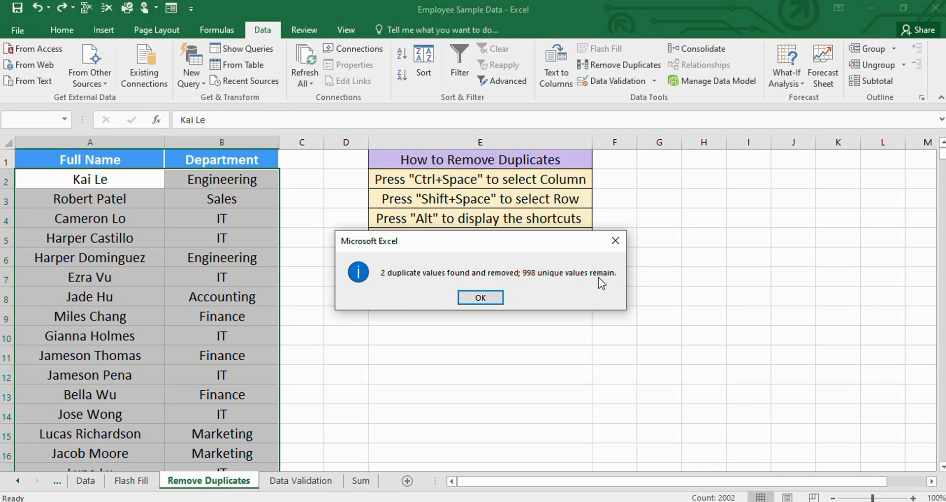
click(487, 299)
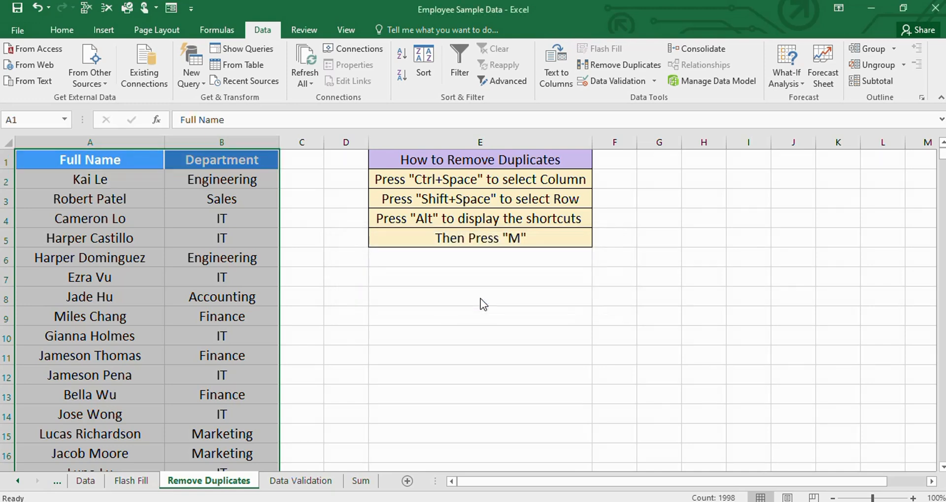
click(504, 399)
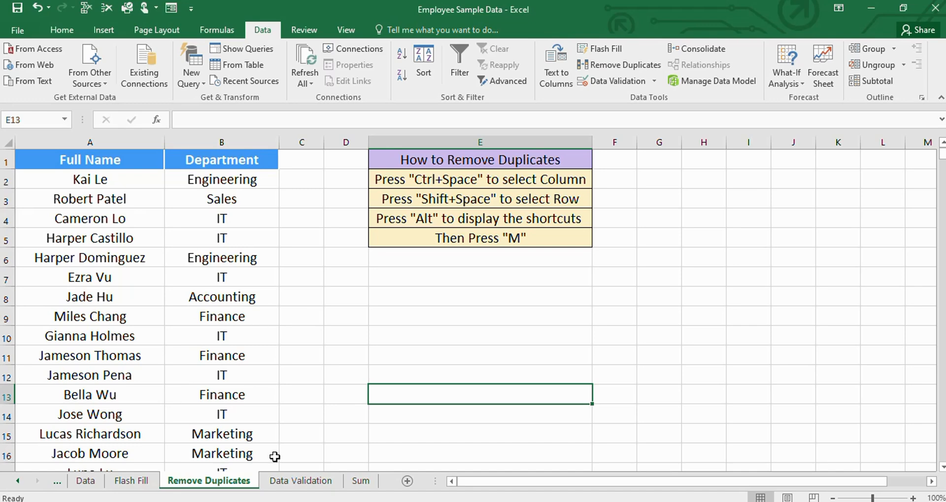
- Switch to the Data Validation sheet and select cell B2 in the empty Department column
click(300, 481)
click(478, 382)
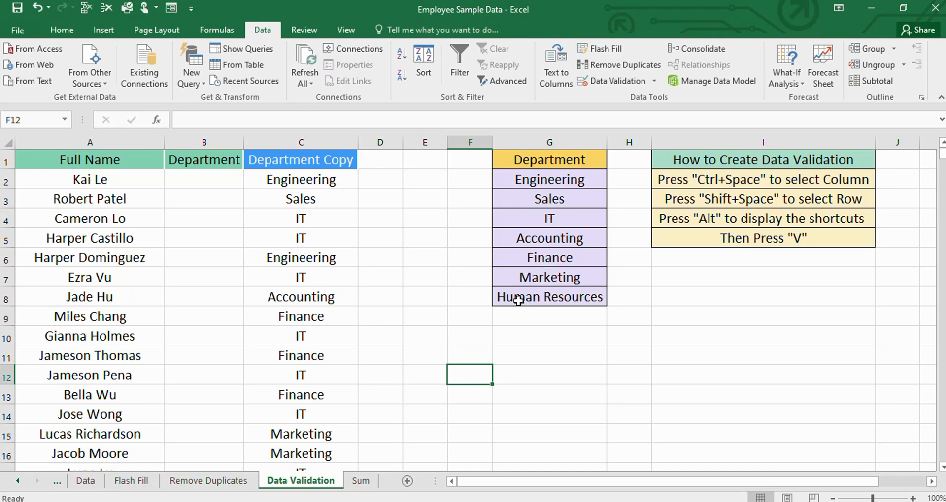
click(212, 179)
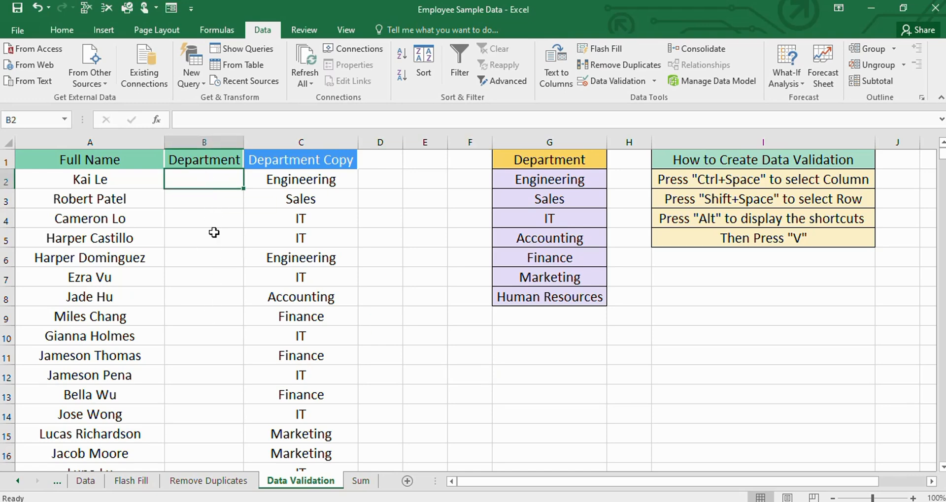
- Copy Engineering from G2 into B2, look down the remaining empty Department cells, and undo the paste
click(525, 182)
key(ctrl+c)
click(203, 180)
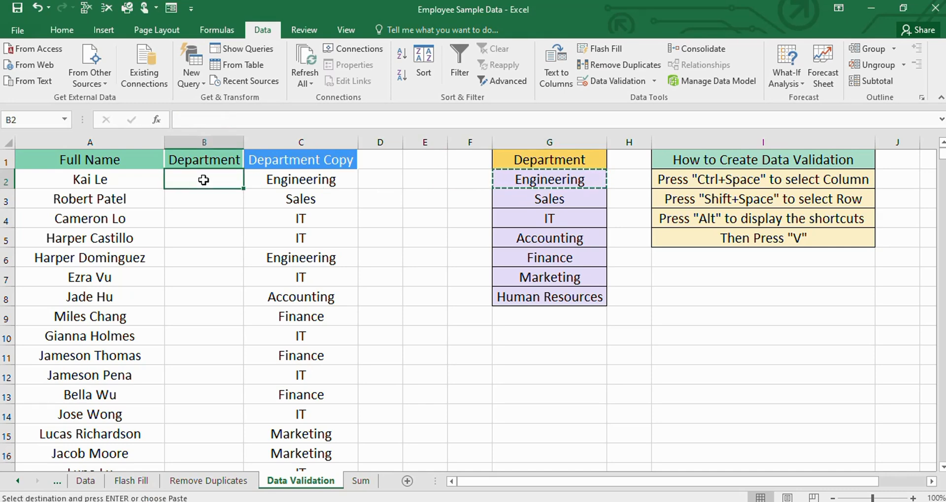
key(ctrl+v)
key(Down)
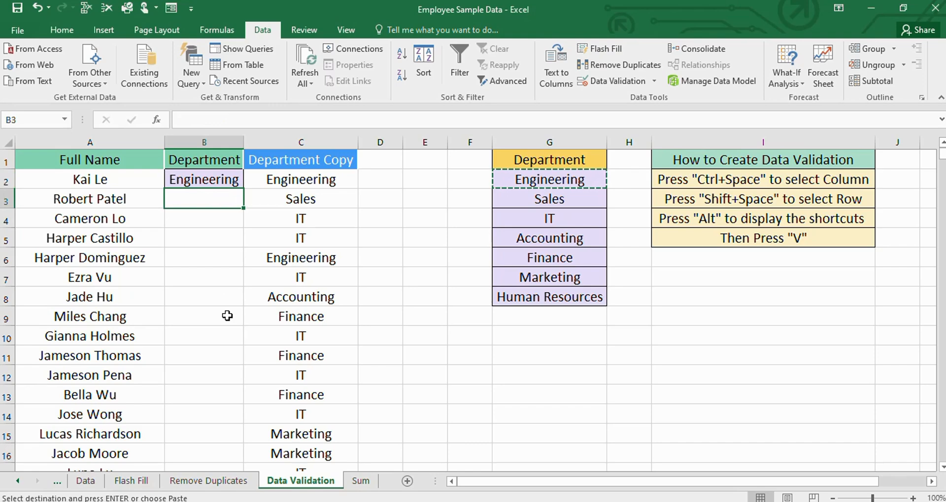
scroll(228, 315, down, 20)
scroll(232, 321, down, 20)
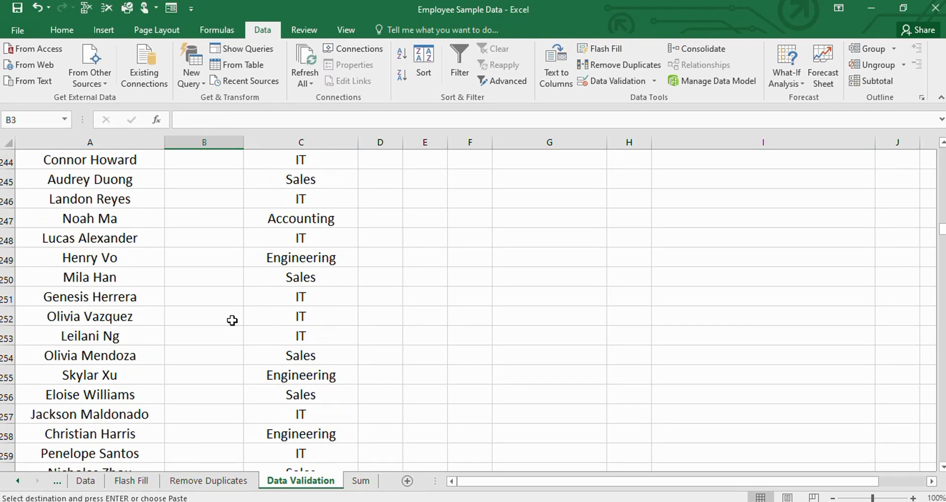
drag(942, 234, 942, 154)
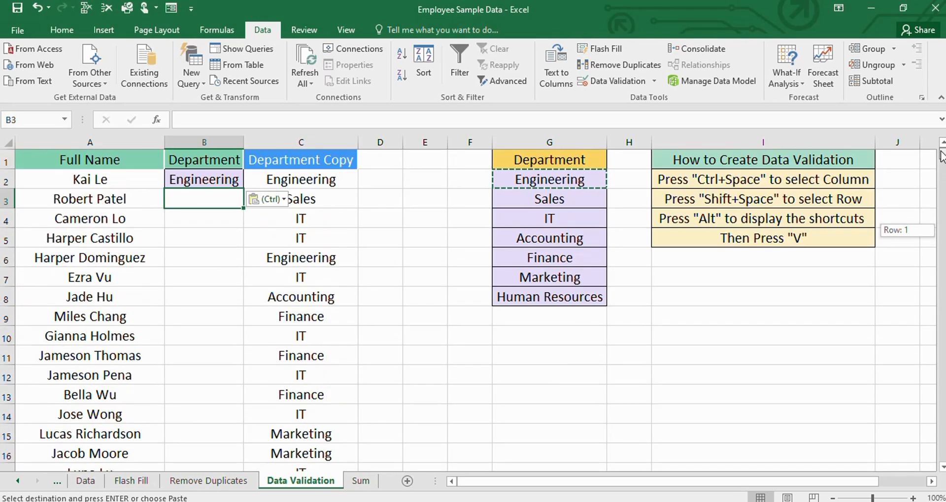
click(202, 181)
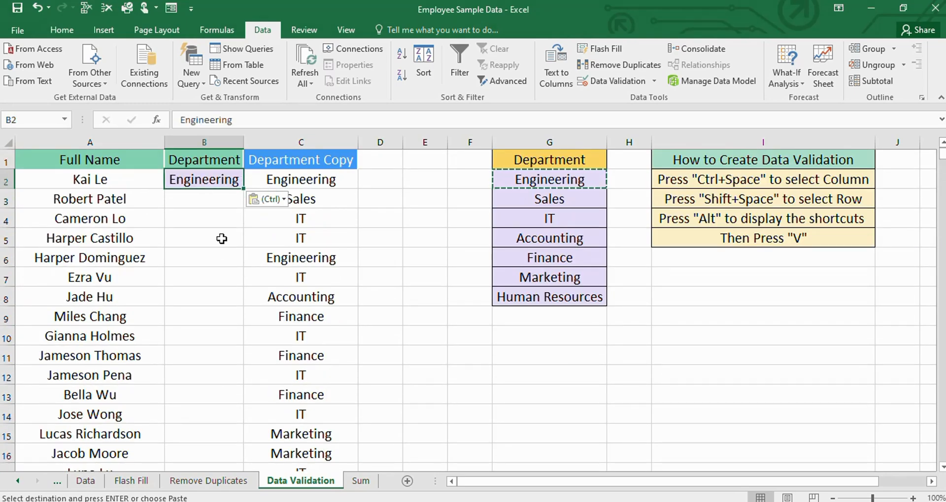
key(ctrl+z)
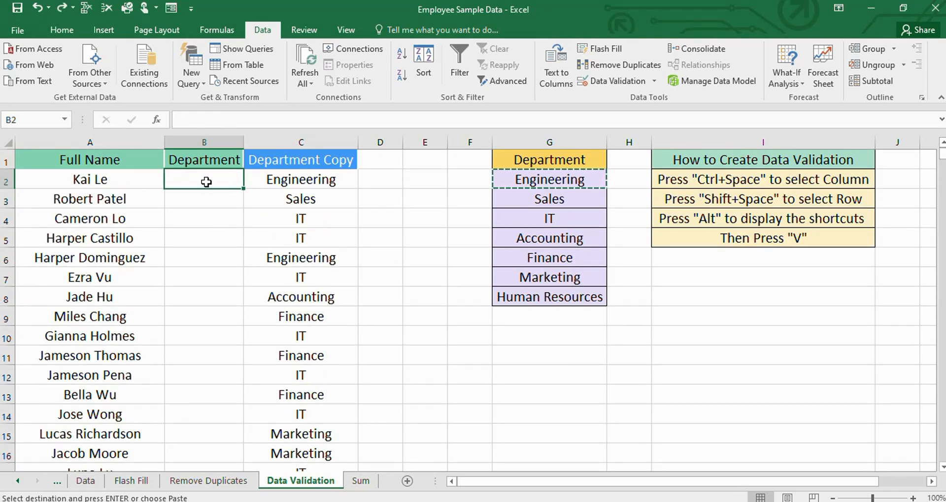
key(Escape)
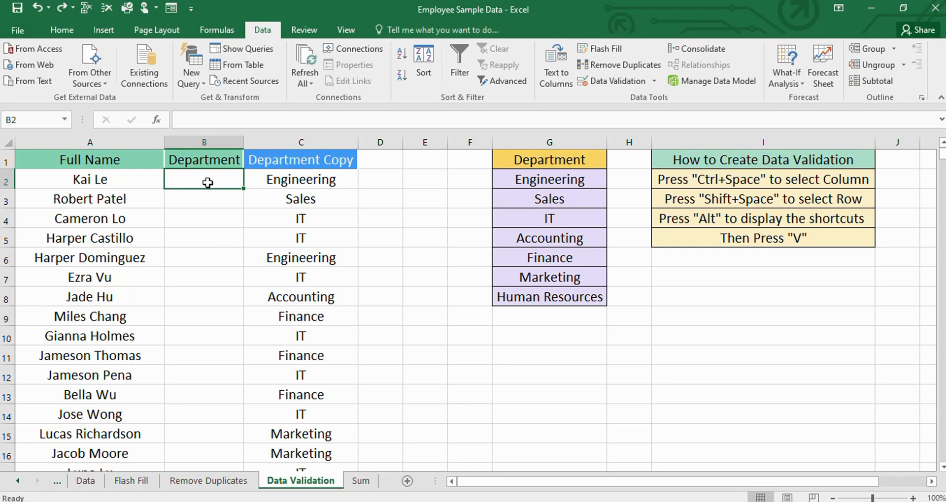
- Open Data Validation for the whole Department column B and set the allowed entries to List
key(ctrl+space)
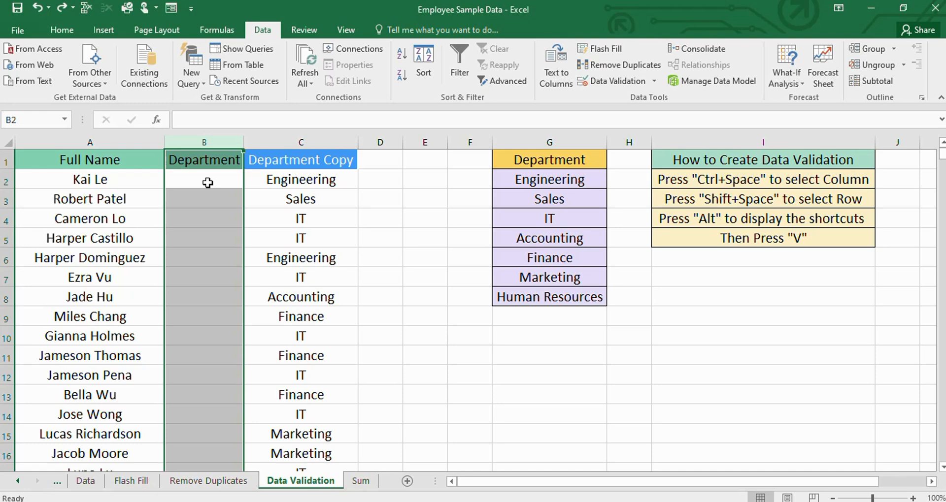
key(alt)
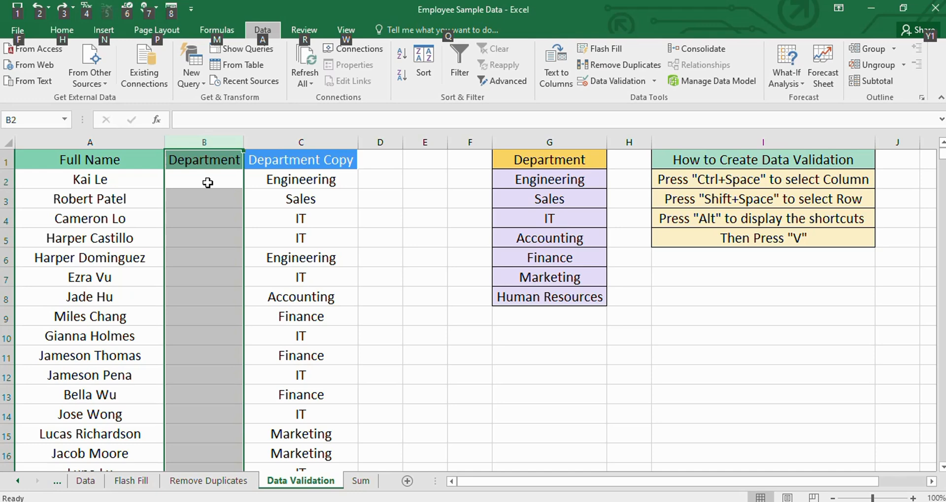
key(a)
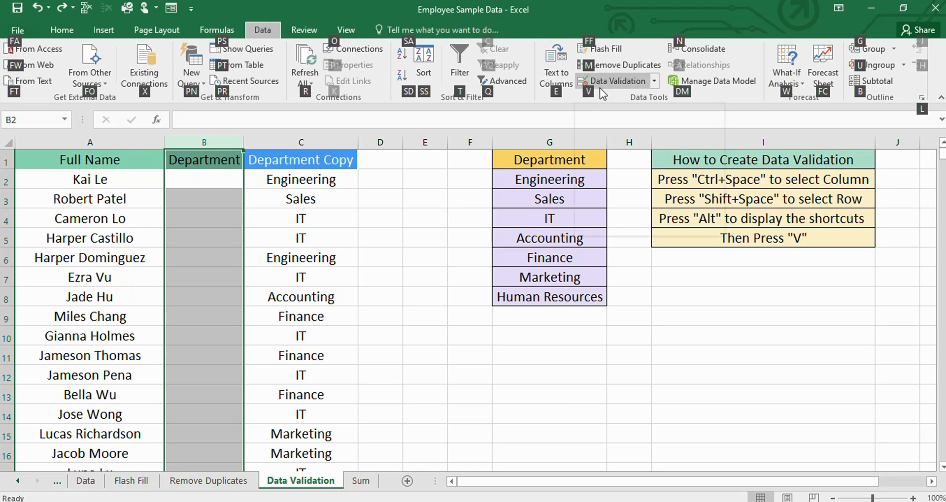
key(v)
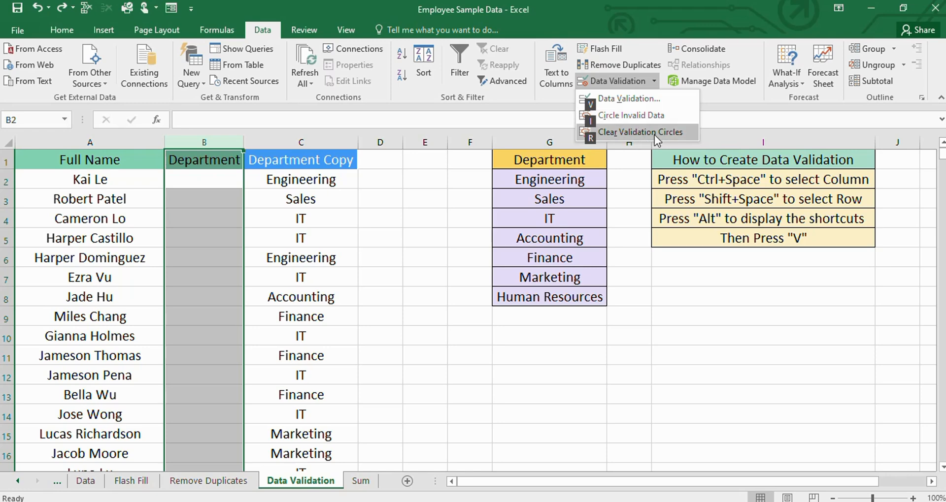
click(603, 107)
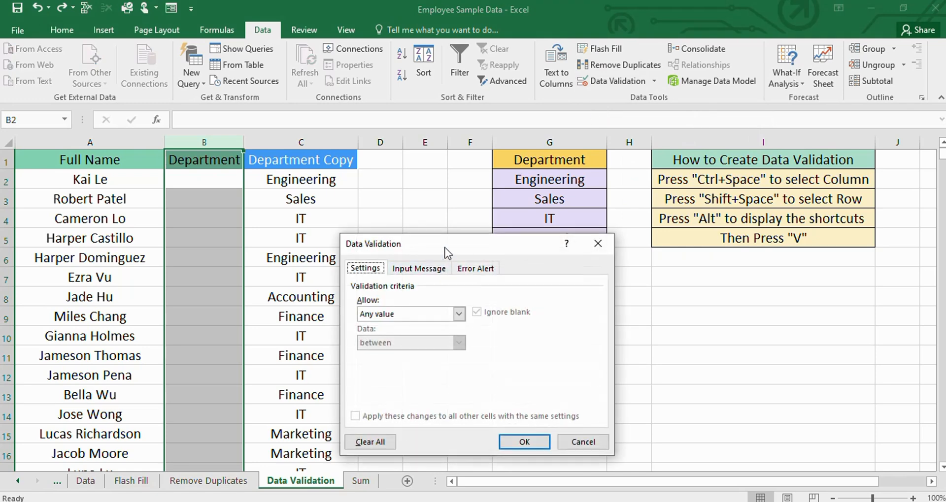
drag(449, 246, 527, 162)
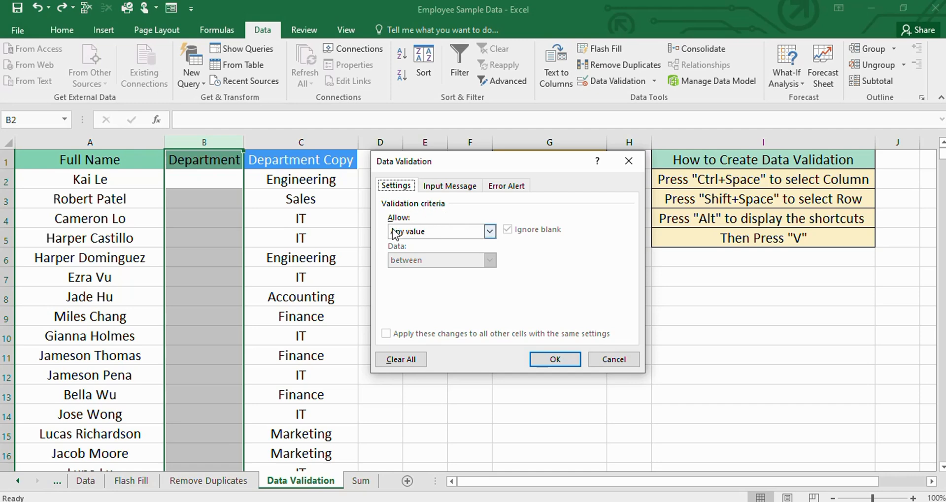
click(489, 232)
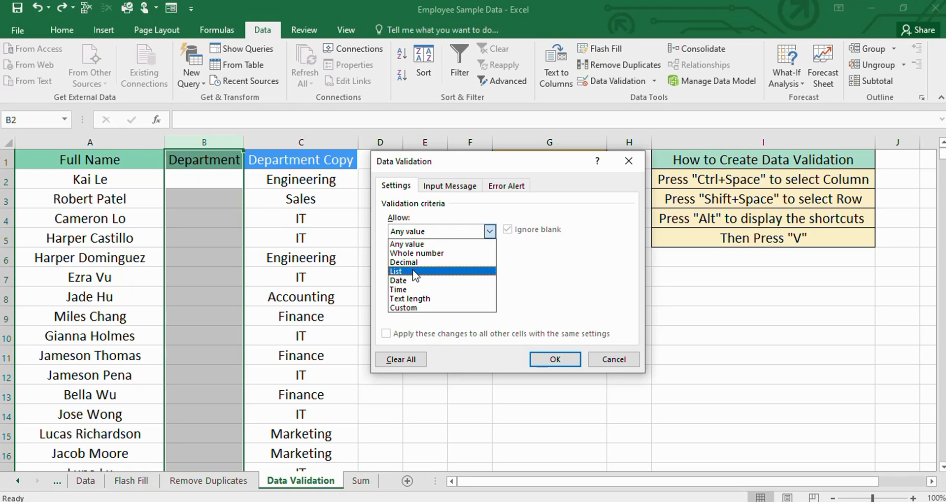
click(400, 272)
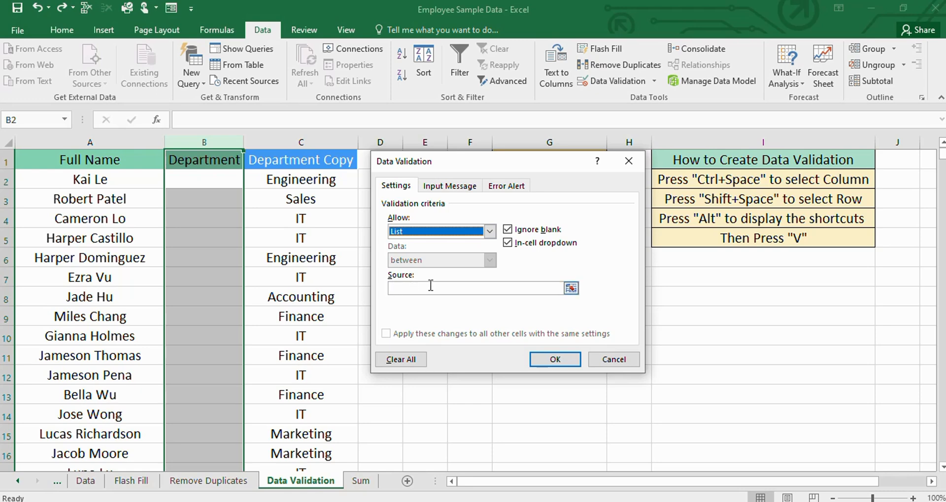
- Set the list source to the department names in G2:G8 and apply the validation rule
click(569, 288)
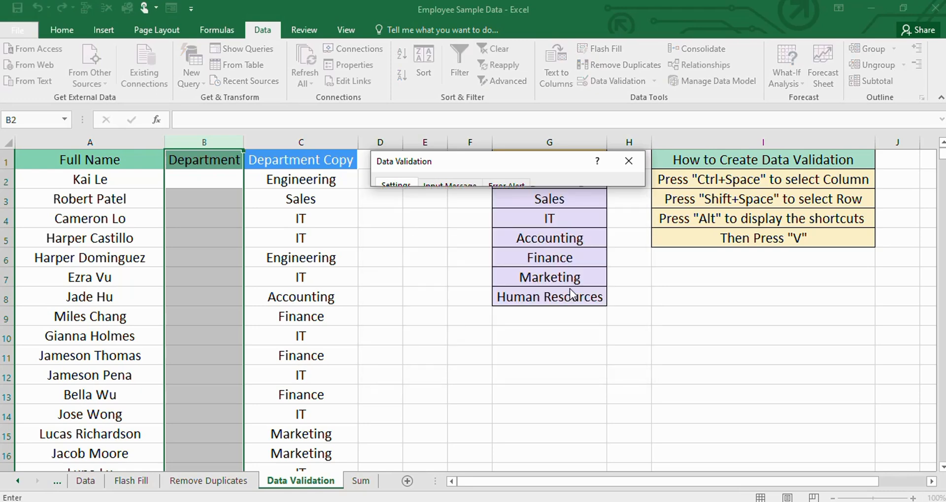
drag(502, 178, 524, 296)
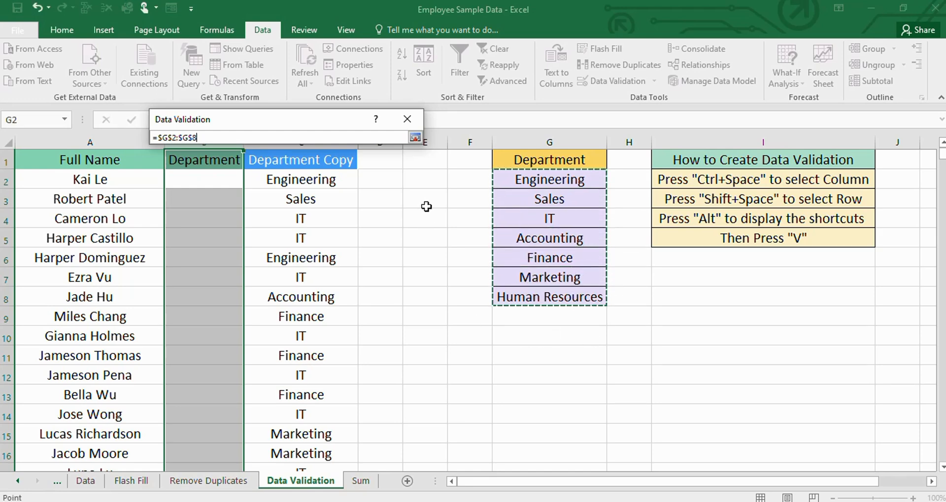
click(416, 137)
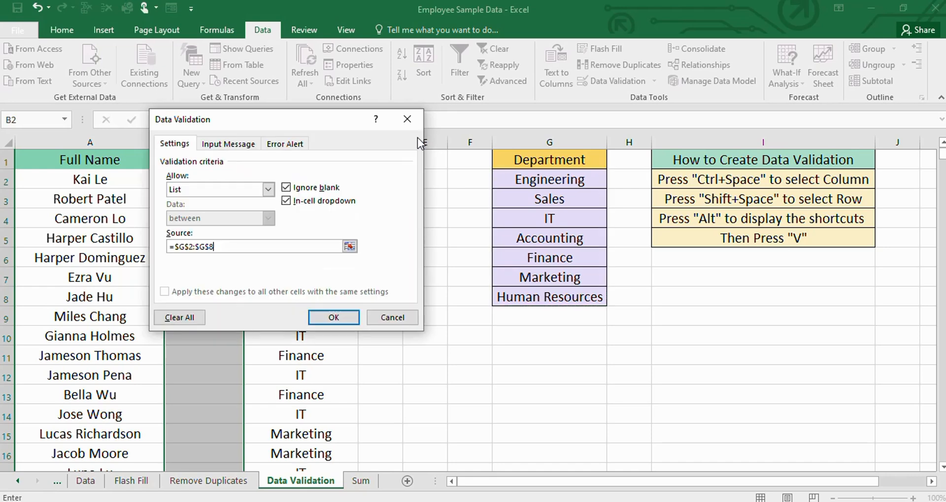
drag(274, 123, 234, 131)
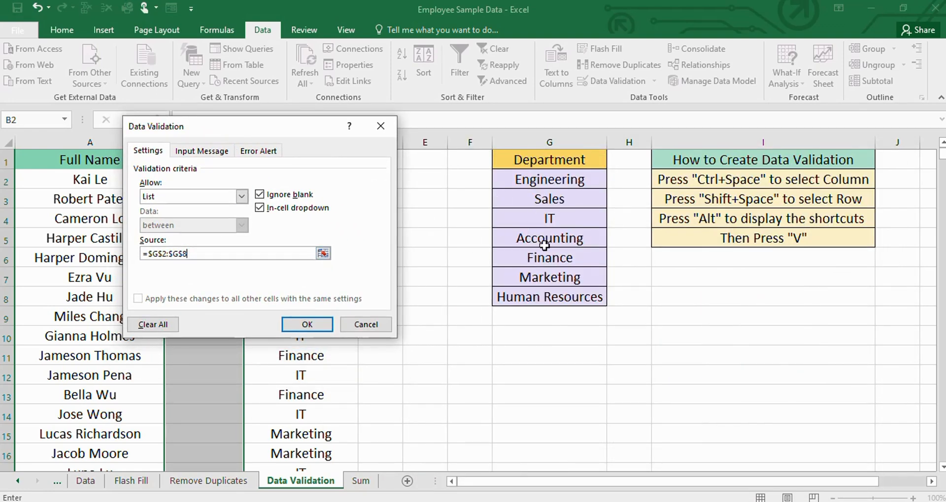
click(319, 326)
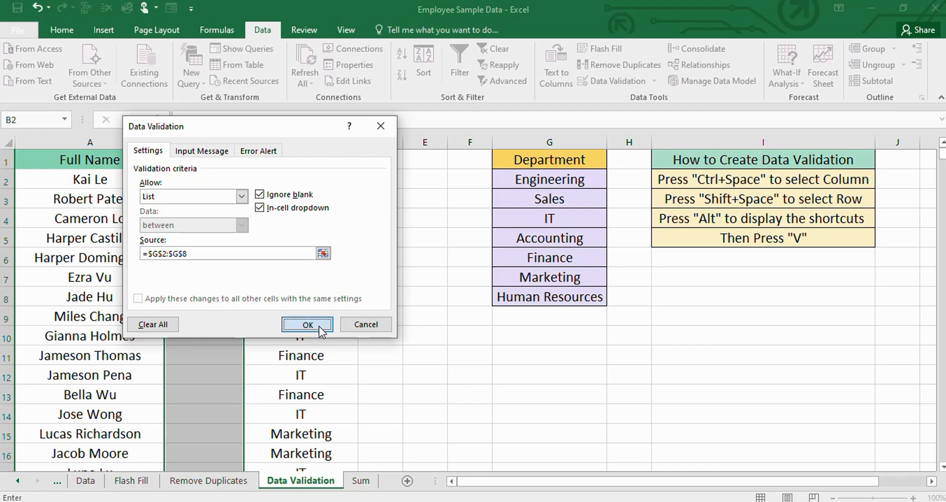
click(539, 412)
- Choose Engineering for B2 and Sales for B3 from the Department column's dropdown list
click(221, 181)
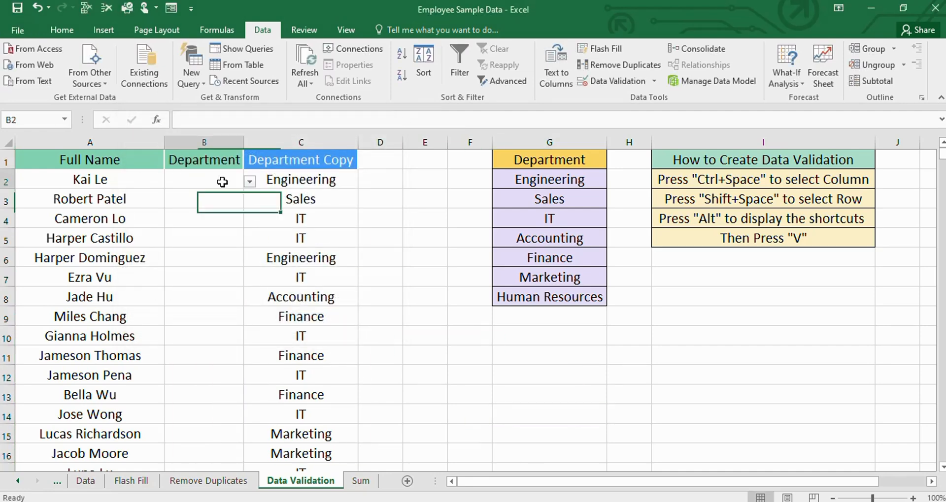
click(251, 182)
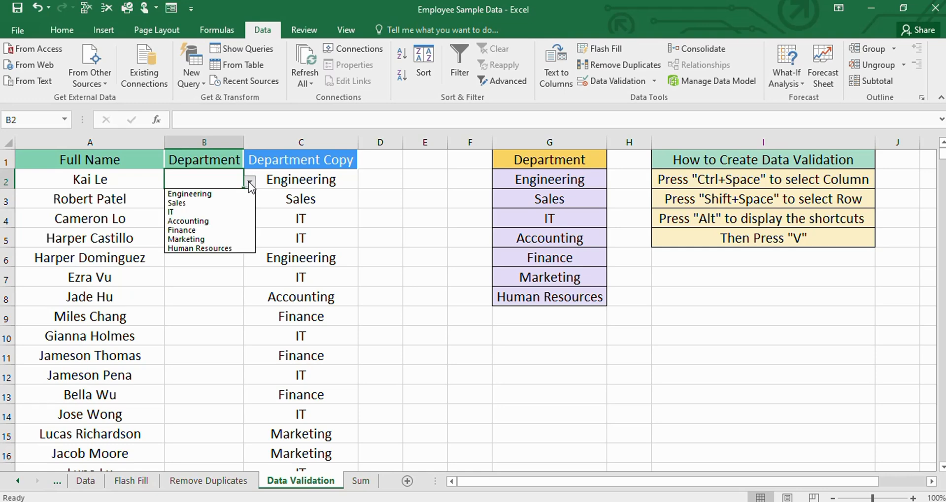
click(224, 195)
click(219, 198)
click(250, 201)
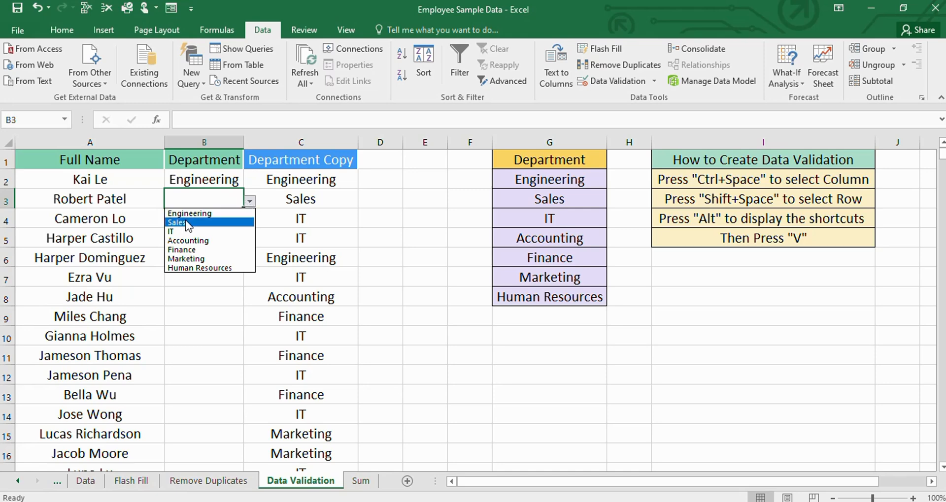
click(216, 221)
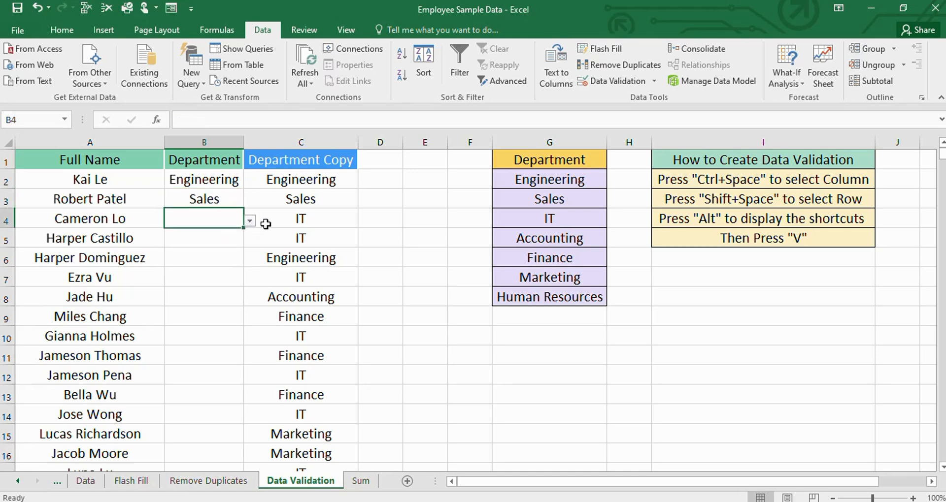
- Choose IT for B4, then pick Engineering for B5 and change it to IT from the dropdown list
click(249, 220)
click(190, 248)
click(209, 240)
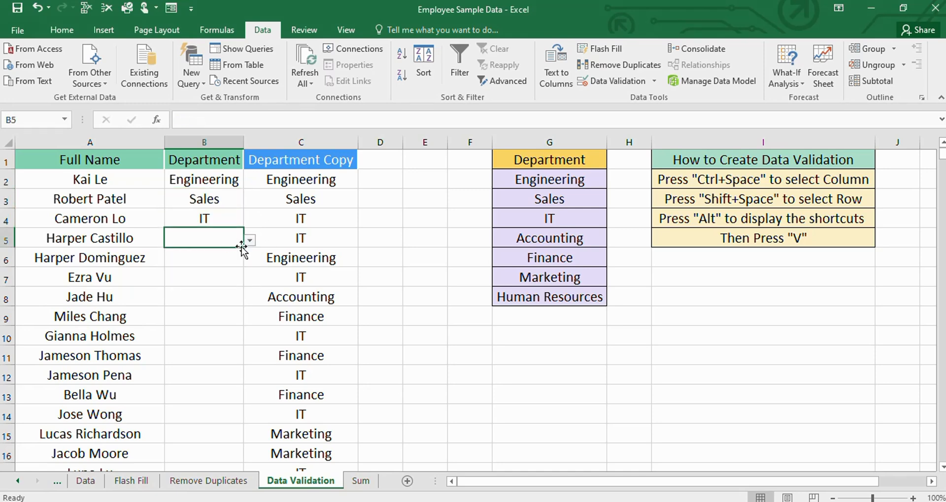
click(250, 240)
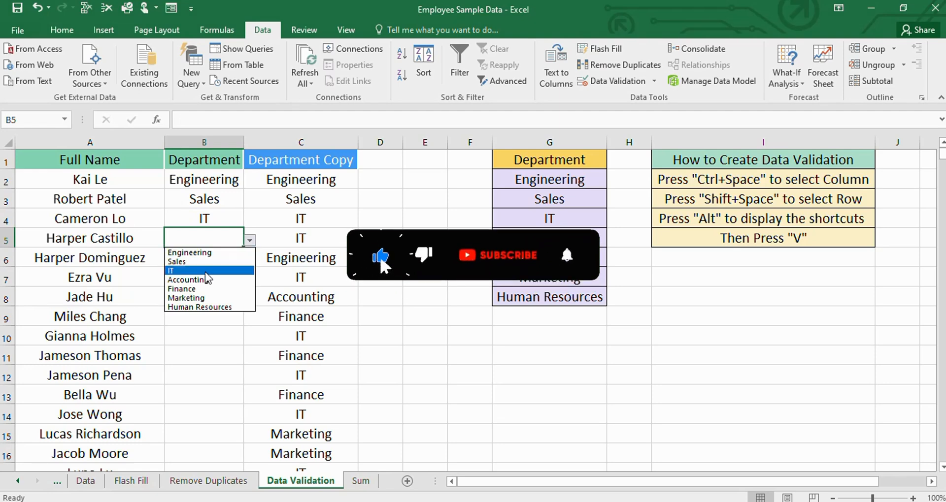
click(197, 253)
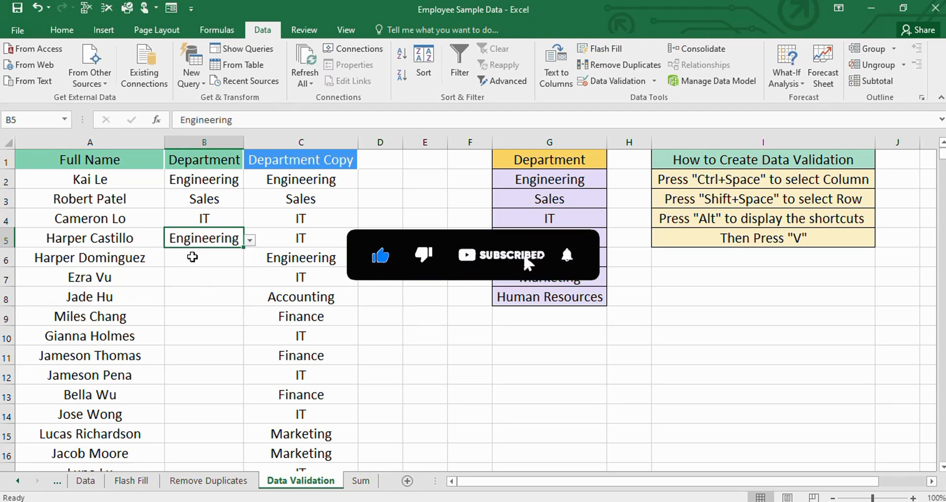
click(251, 240)
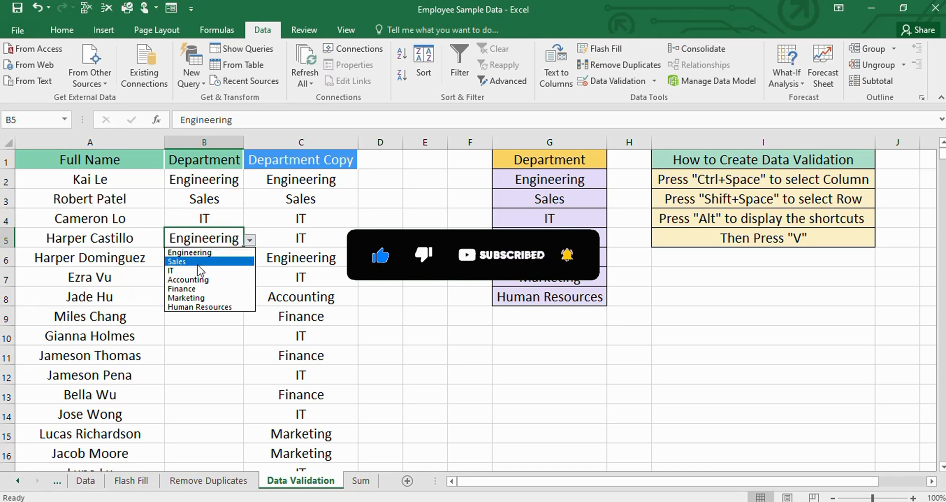
click(191, 266)
- Choose Engineering for B6 from the Department dropdown list and select cell B8
click(205, 258)
click(250, 261)
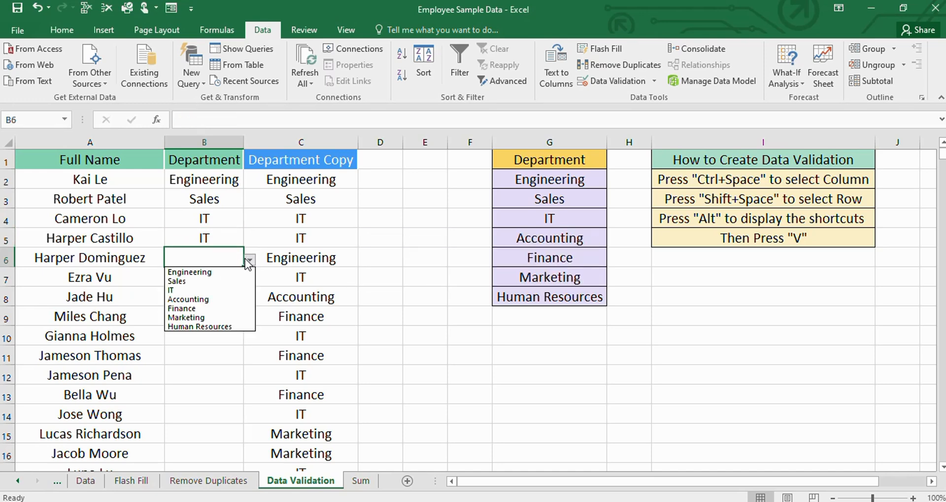
click(225, 273)
click(232, 292)
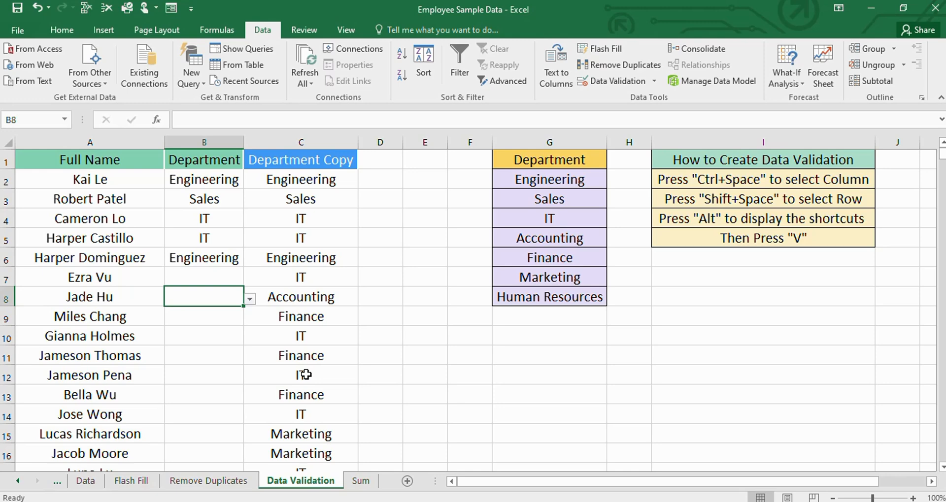
- Undo the dropdown entries made in the Department column, back to empty cells
key(ctrl+z)
key(ctrl+z)
key(ctrl+z)
key(ctrl+z)
key(ctrl+z)
key(ctrl+z)
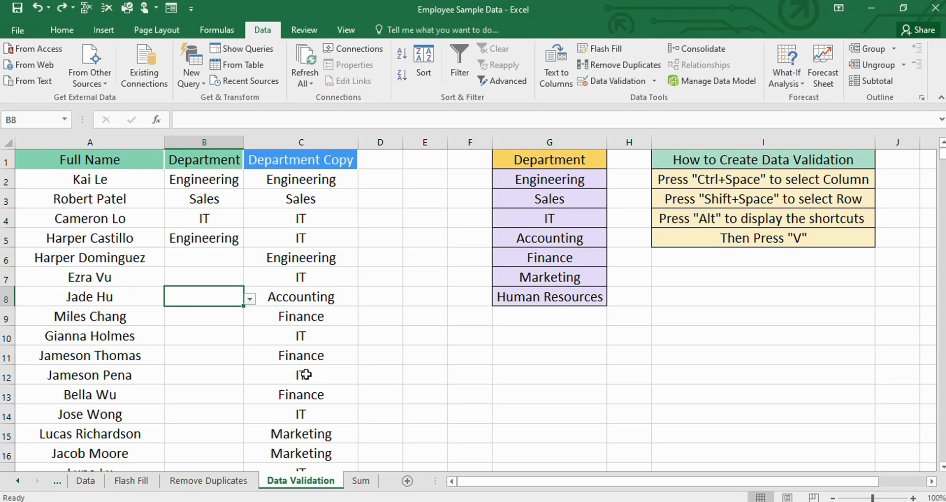
- View the Remove Duplicates and Flash Fill sheets, and return to the Data Validation sheet
key(ctrl+Page_Up)
key(ctrl+Page_Up)
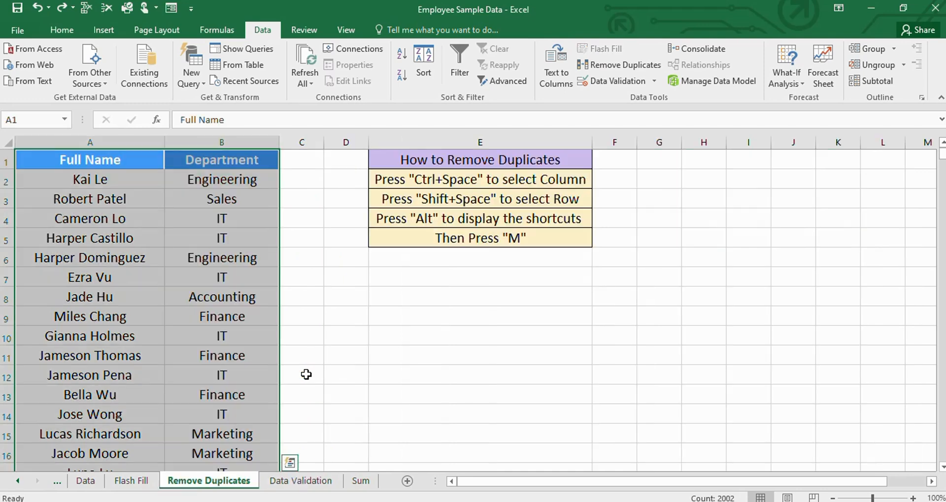
key(ctrl+e)
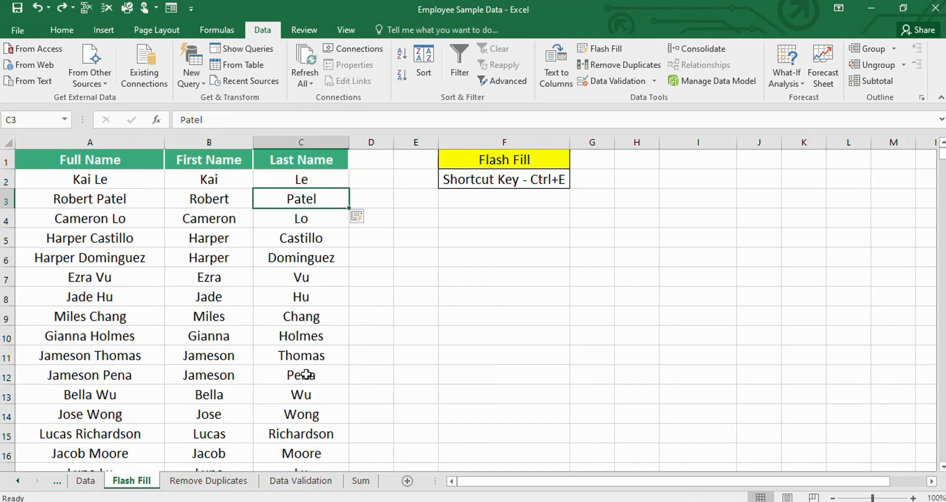
key(ctrl+Page_Down)
key(ctrl+Page_Down)
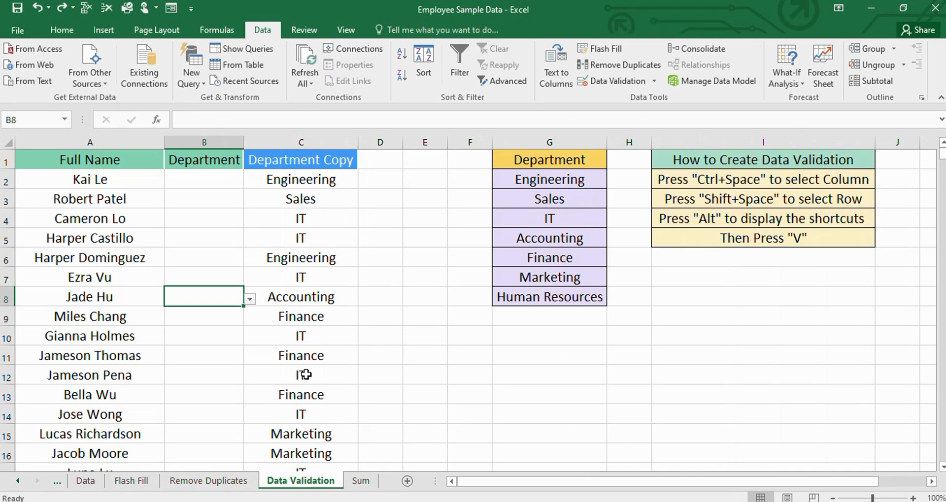
- Select the whole Department column B and open its Data Validation settings
click(206, 181)
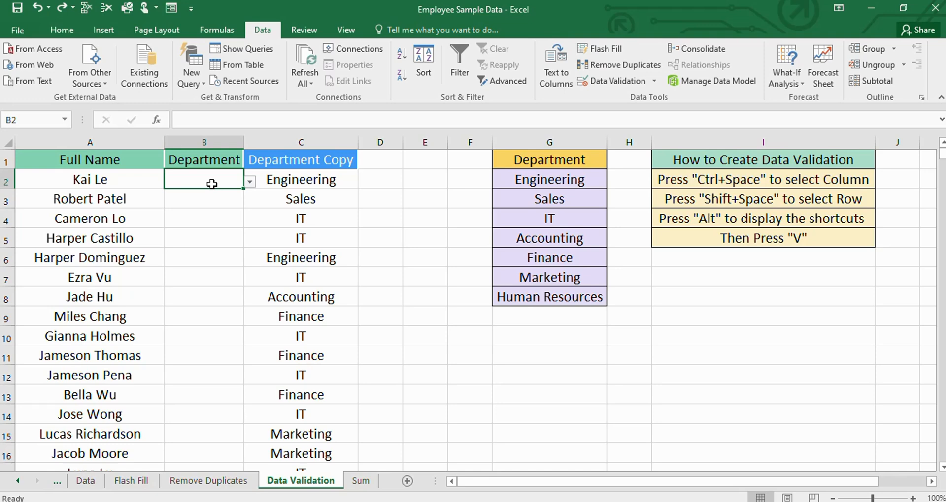
key(ctrl+space)
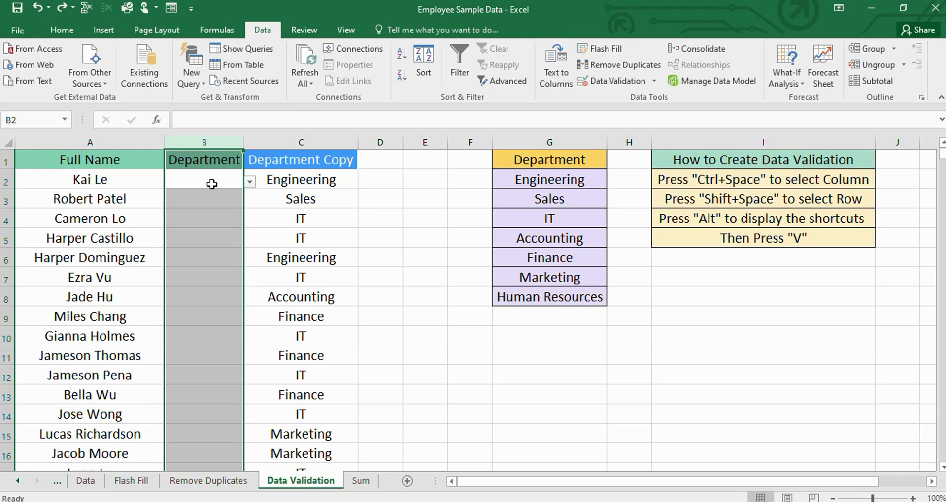
click(60, 31)
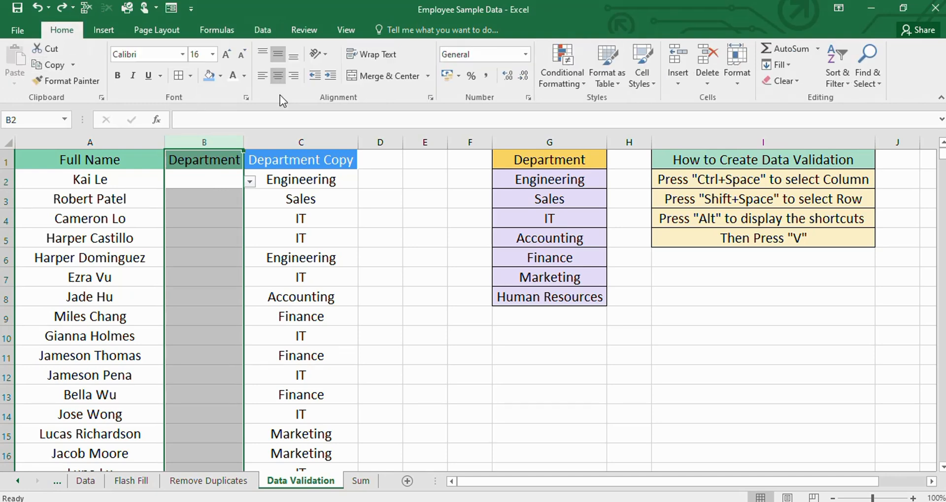
key(alt)
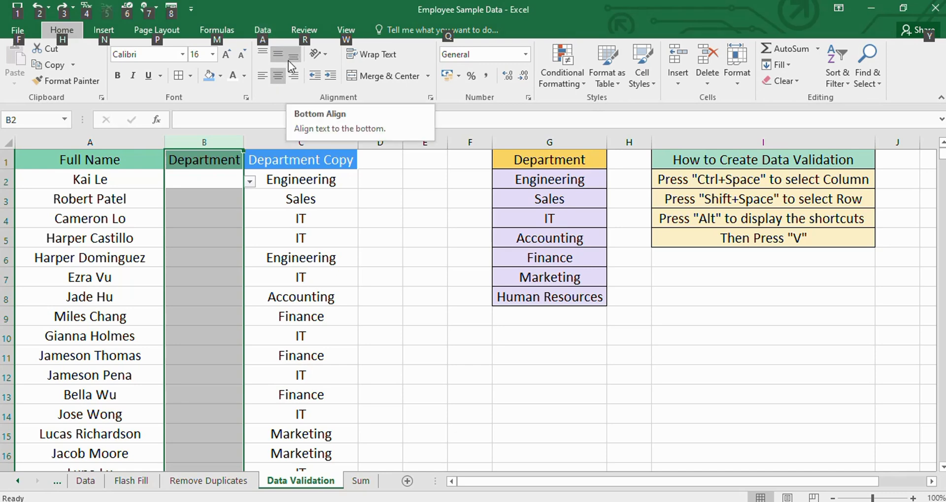
key(a)
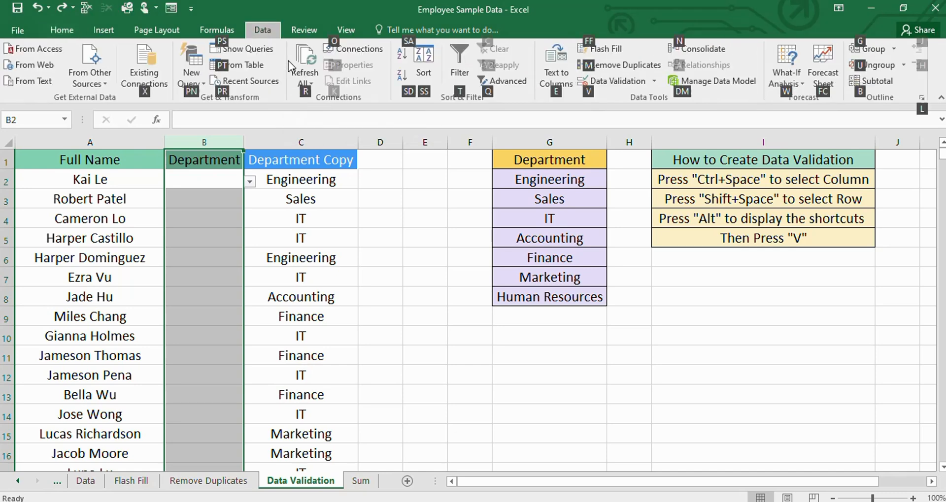
key(v)
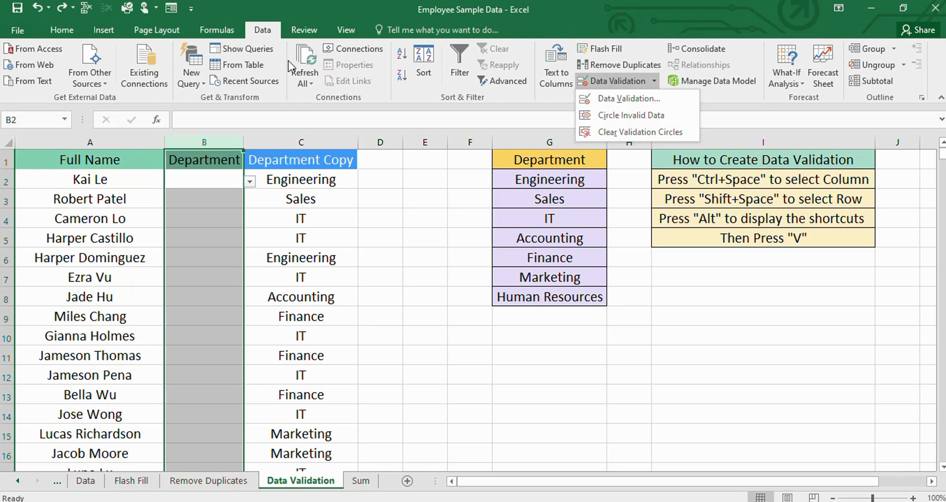
key(v)
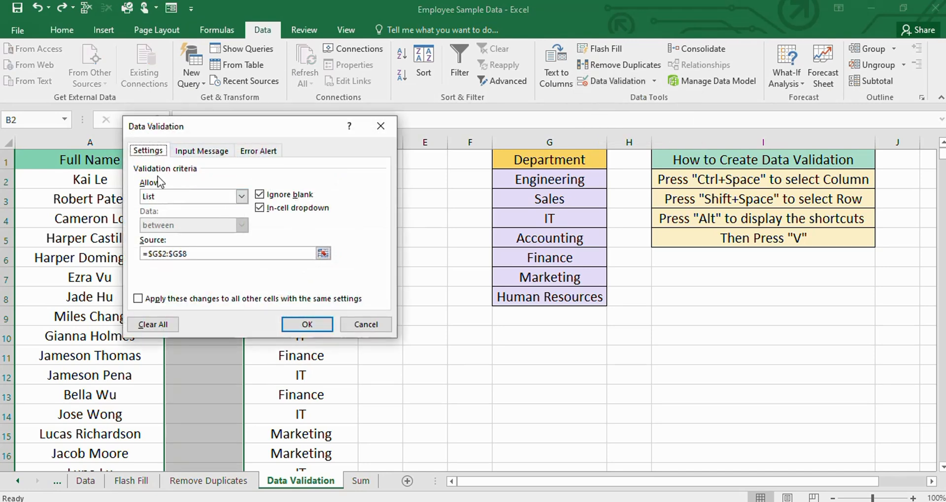
- Set the allowed entries to List with the source =$G$2:$G$8 and apply the validation rule
click(241, 197)
click(159, 237)
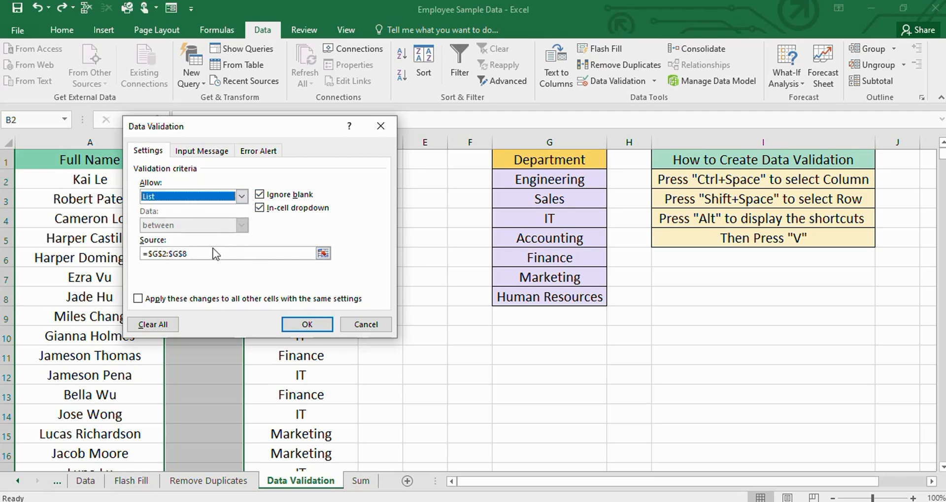
click(323, 254)
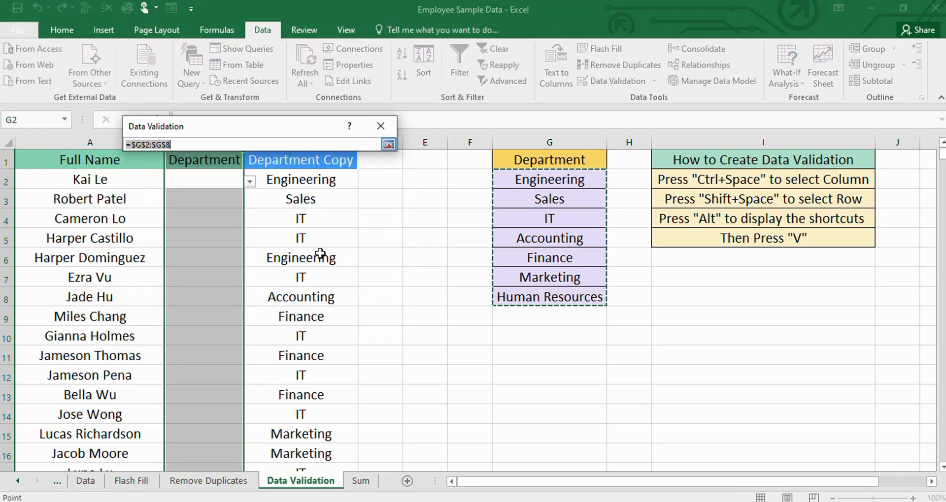
click(389, 145)
click(390, 144)
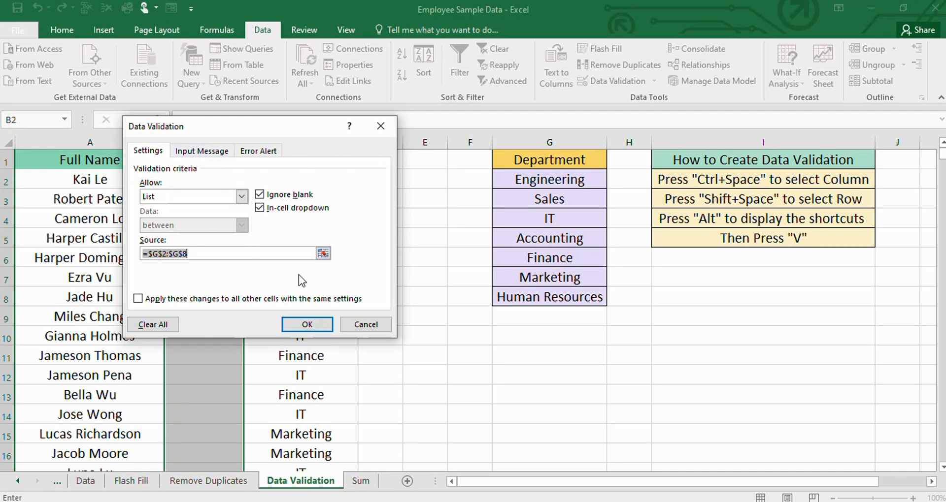
drag(282, 127, 592, 127)
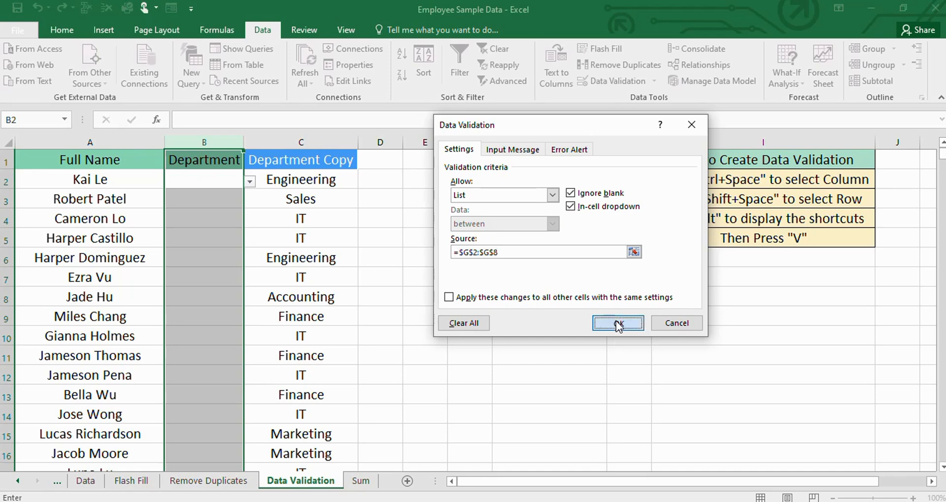
click(617, 323)
- Fill B2 with Engineering and B3 with Sales using the Department dropdown list
click(204, 254)
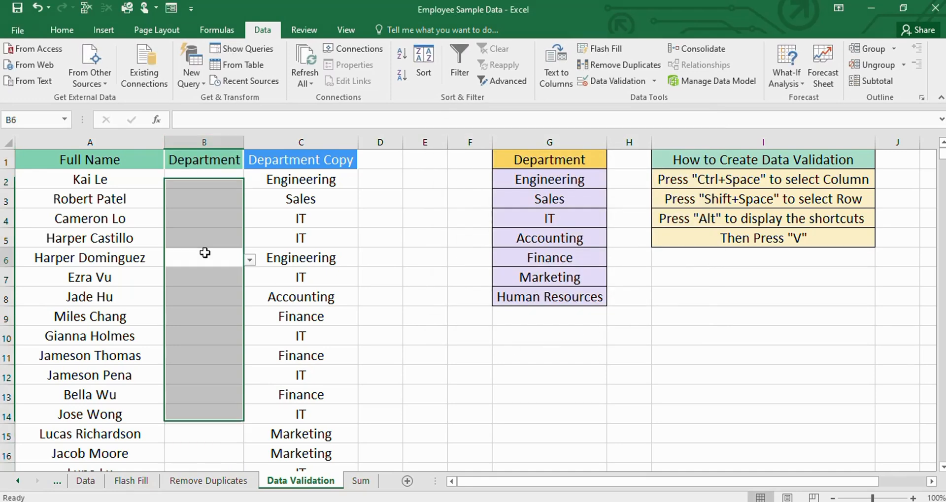
click(205, 183)
click(250, 181)
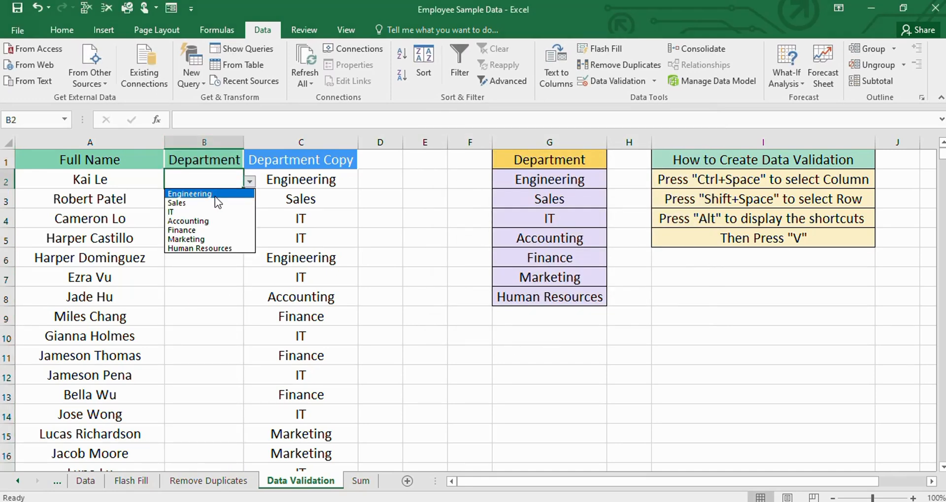
click(216, 197)
click(229, 196)
click(251, 201)
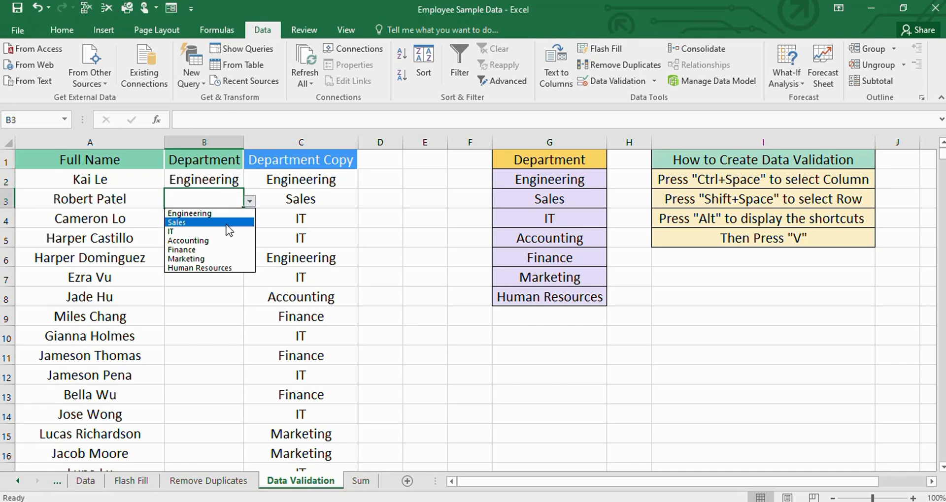
click(209, 222)
- Fill B4 and B5 with IT and B6 with Engineering using the Department dropdown list
click(209, 219)
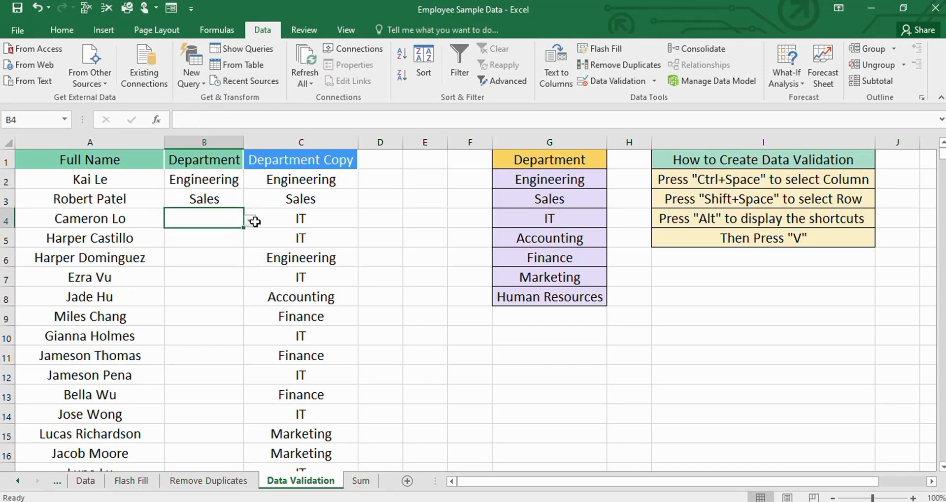
click(250, 221)
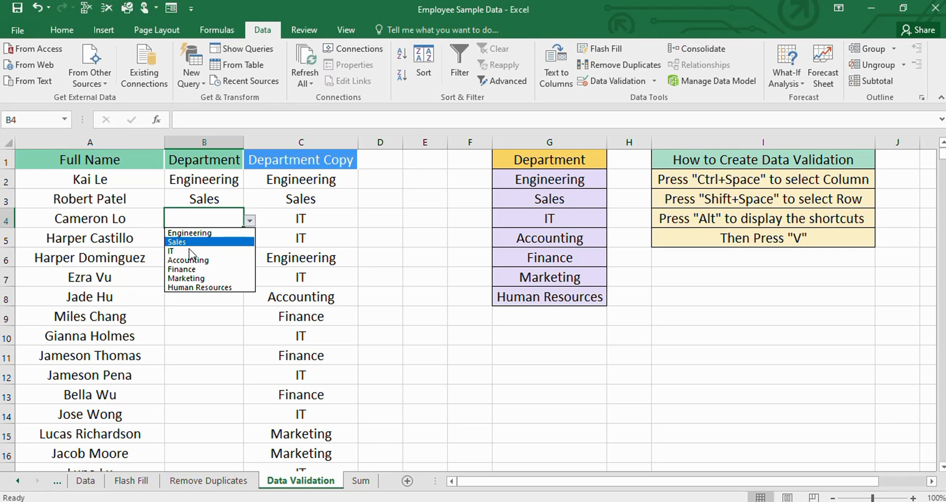
click(194, 251)
click(197, 235)
click(250, 241)
click(198, 272)
click(220, 258)
click(249, 259)
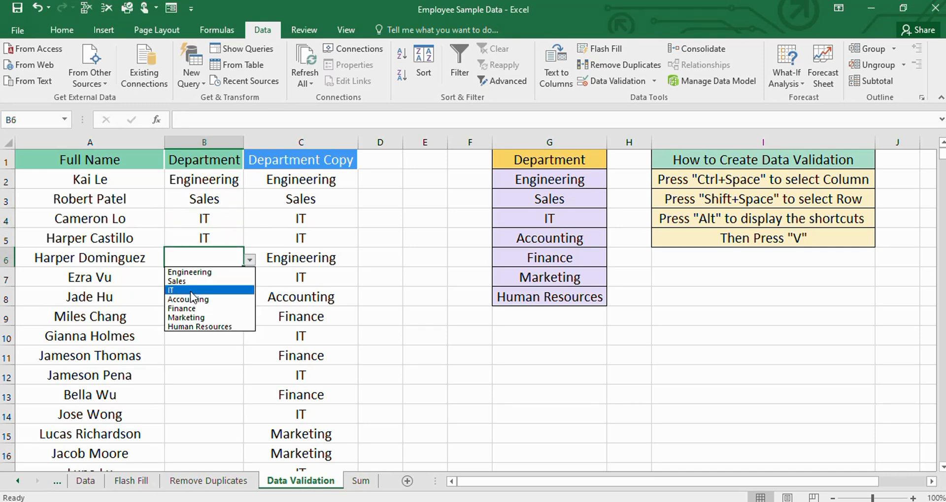
click(192, 273)
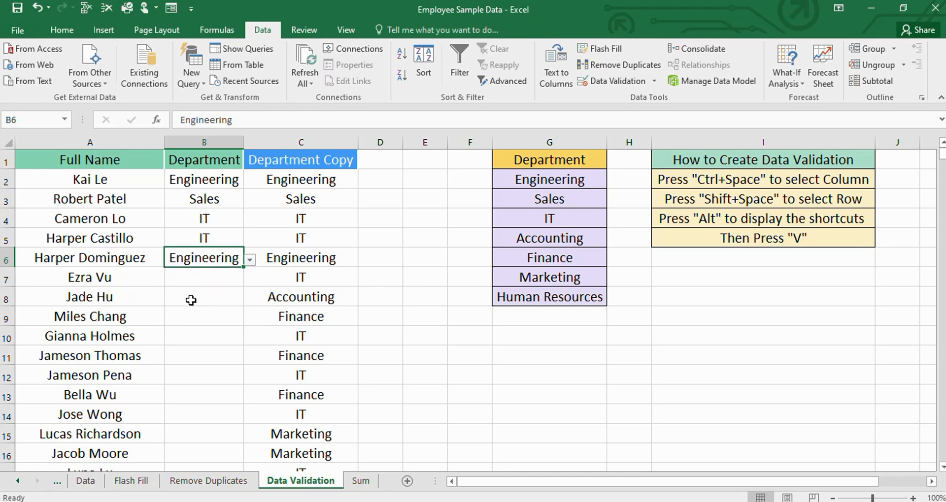
click(191, 300)
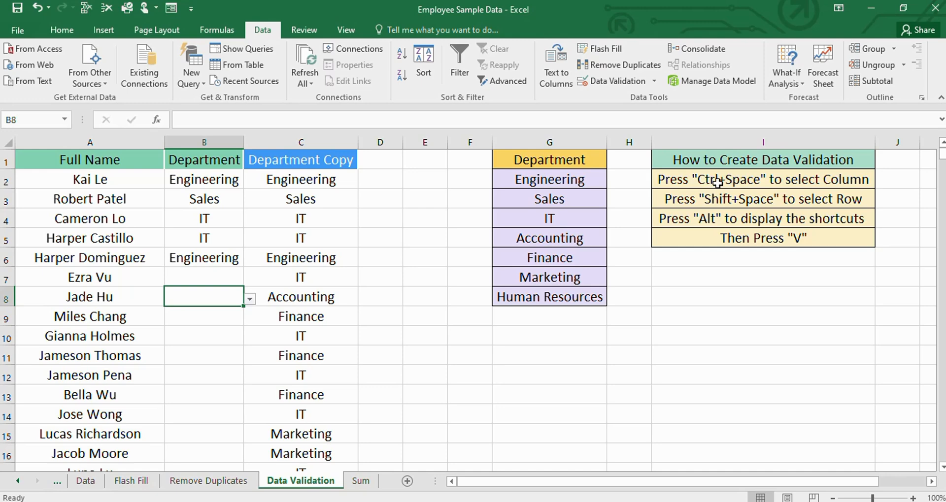
click(714, 365)
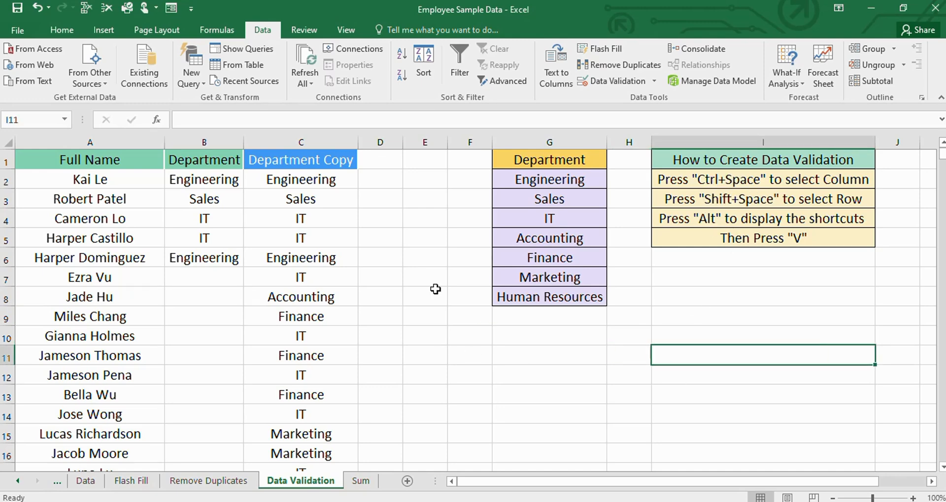
click(139, 317)
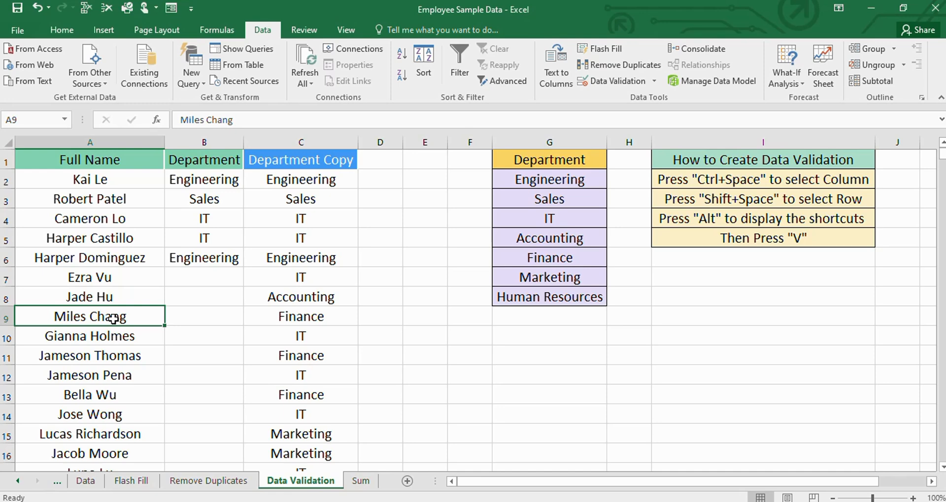
- Select the entire row 9 and extend the selection downward over the rows below it
key(shift+space)
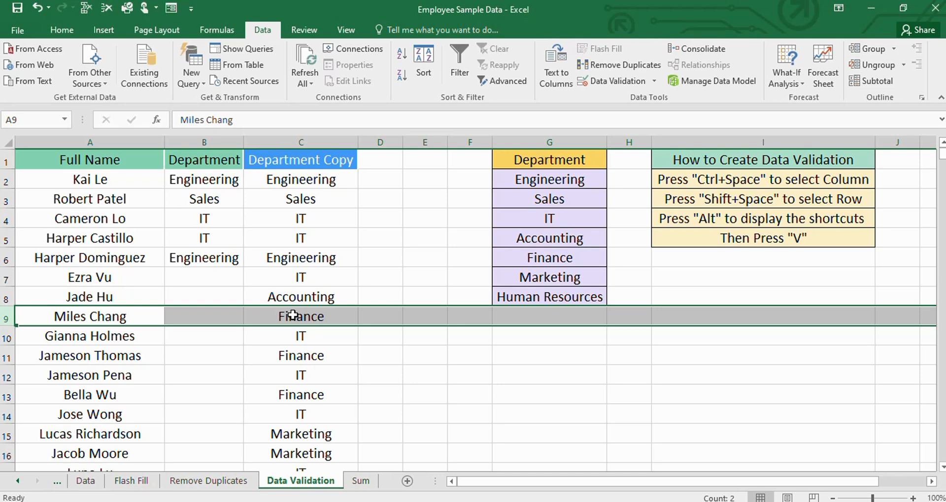
key(shift+Down)
key(shift+Down)
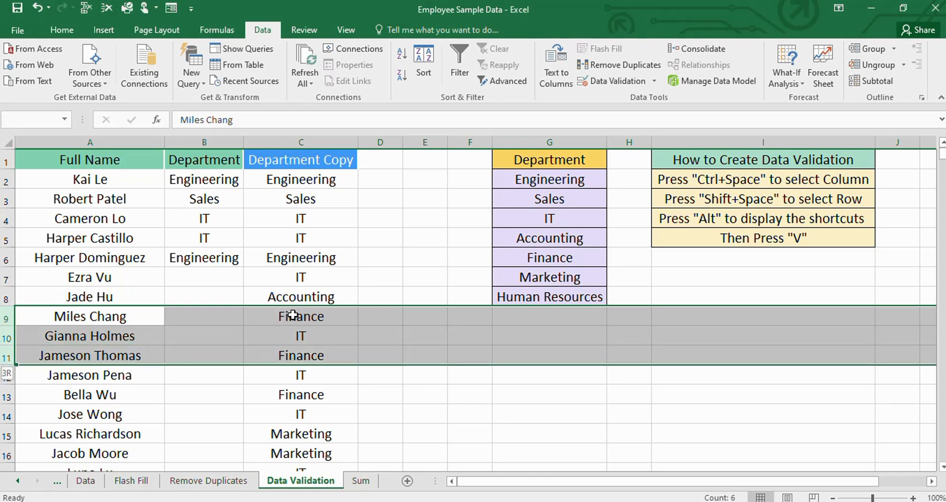
key(shift+Down)
key(shift+Down)
key(shift+Down)
key(shift+Down)
key(shift+Down)
key(shift+Down)
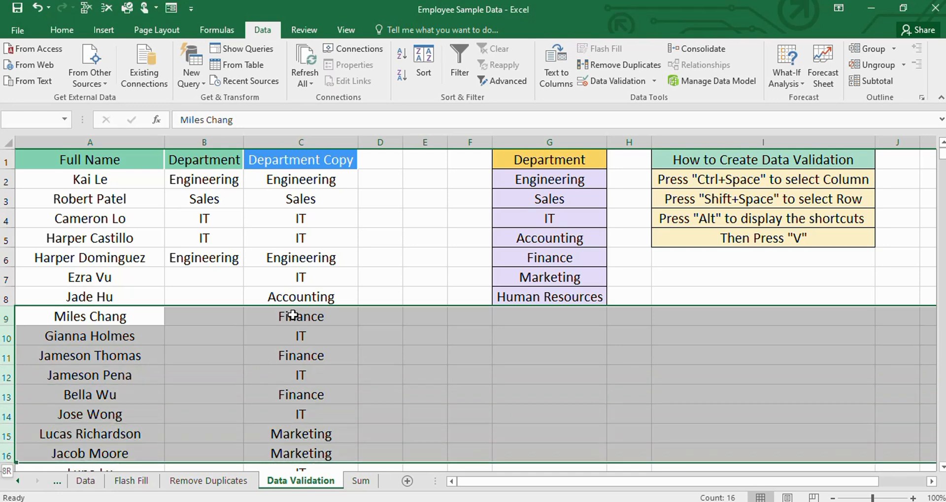
key(shift+Down)
key(shift+Down)
key(shift+Down)
key(shift+Down)
key(shift+Down)
key(shift+Down)
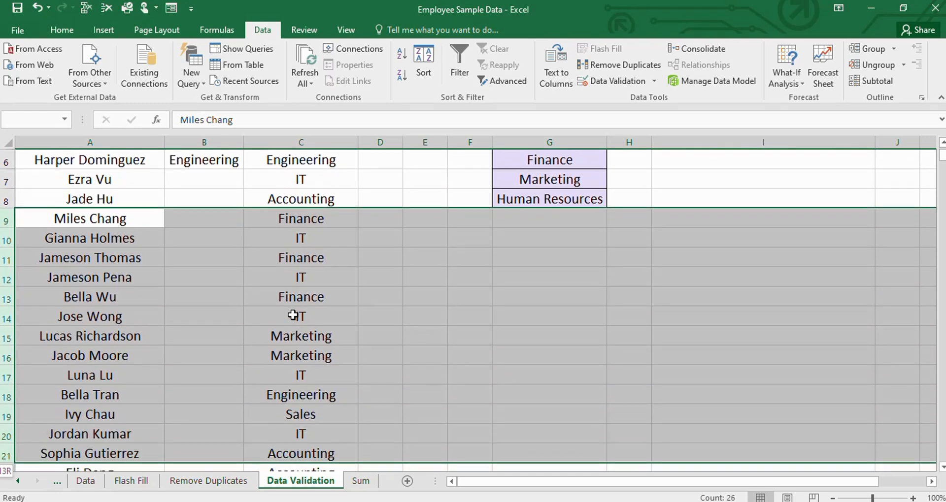
- Shrink the row selection back to row 9 and deselect it
key(shift+Up)
key(shift+Up)
key(shift+Up)
key(shift+Up)
key(shift+Up)
key(shift+Up)
key(shift+Up)
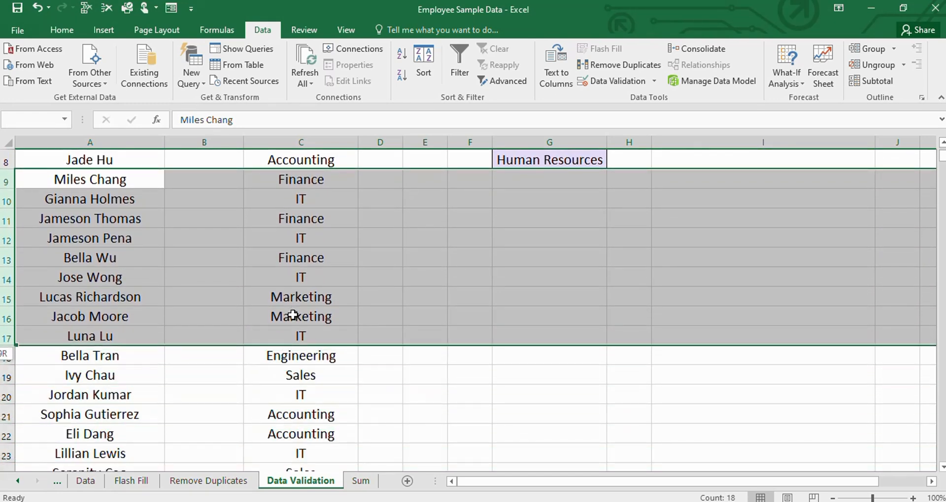
key(shift+Up)
key(shift+Up)
key(shift+Up)
key(shift+Up)
key(shift+Up)
key(shift+Up)
key(shift+Up)
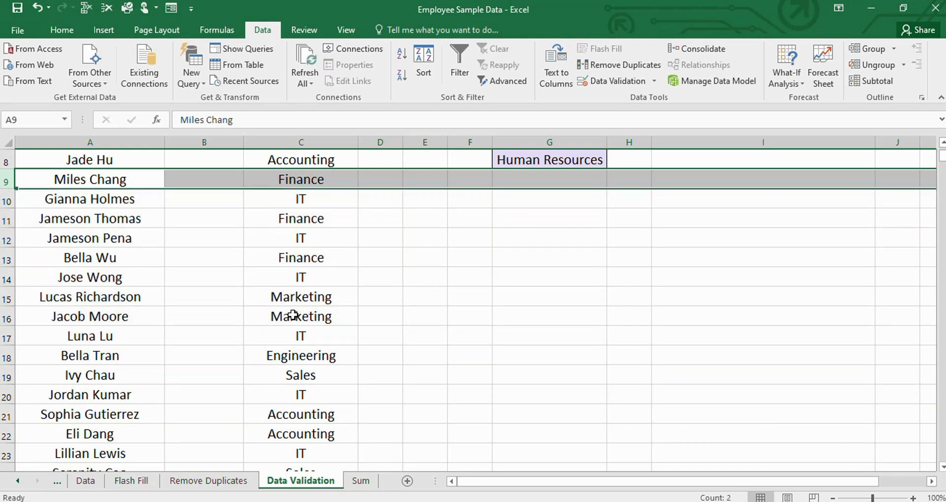
click(456, 359)
scroll(228, 227, up, 3)
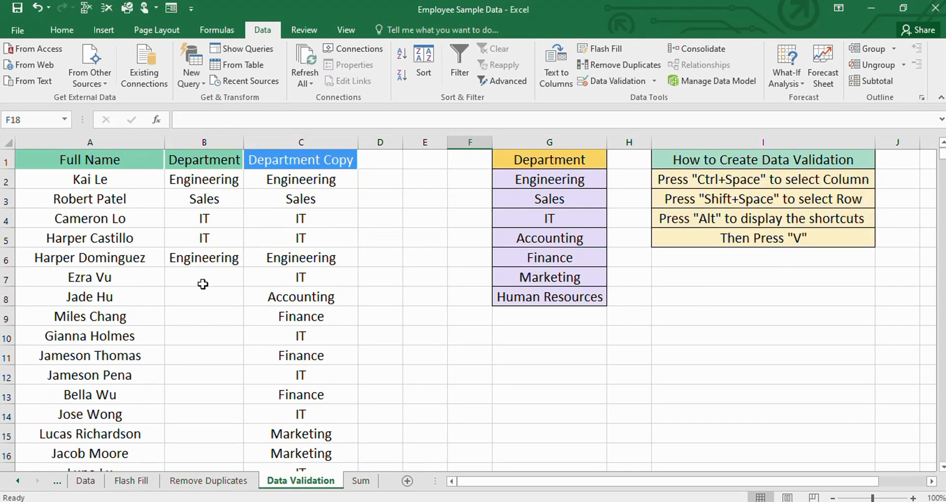
- Select the entire Full Name column A from cell A2, then release the selection
click(87, 173)
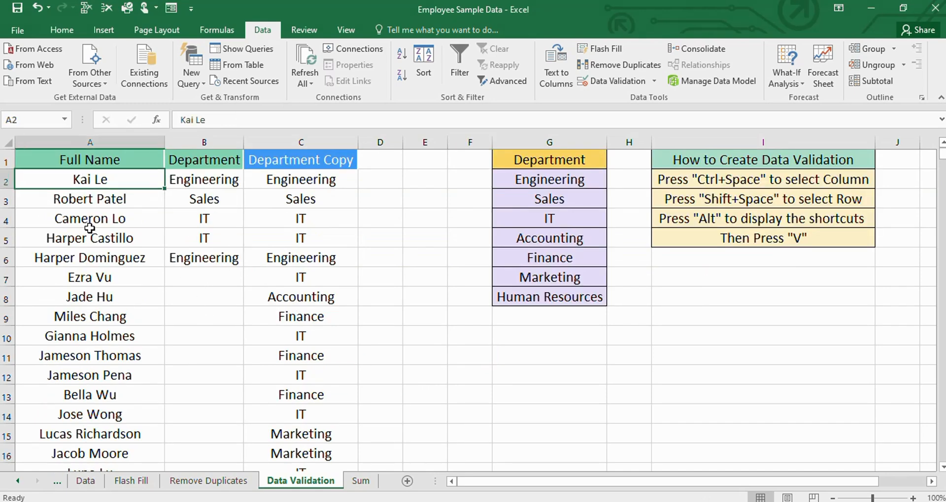
key(ctrl+space)
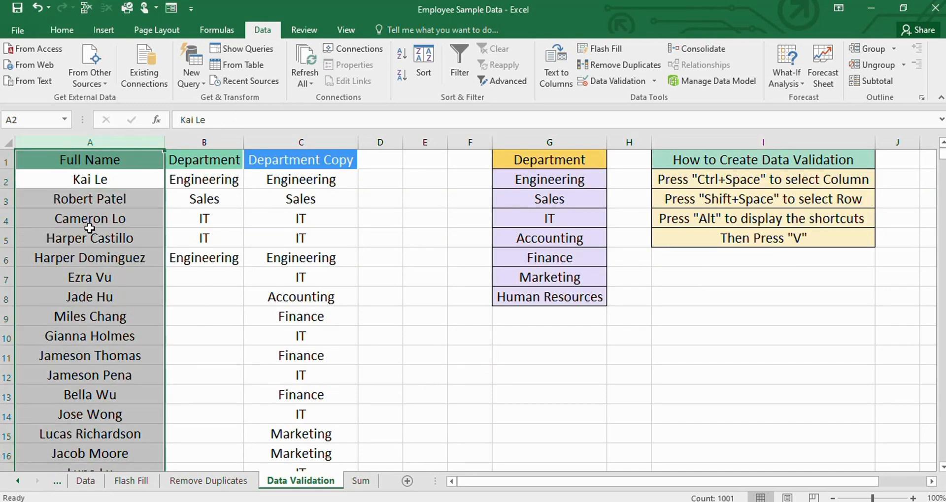
key(Right)
key(Right)
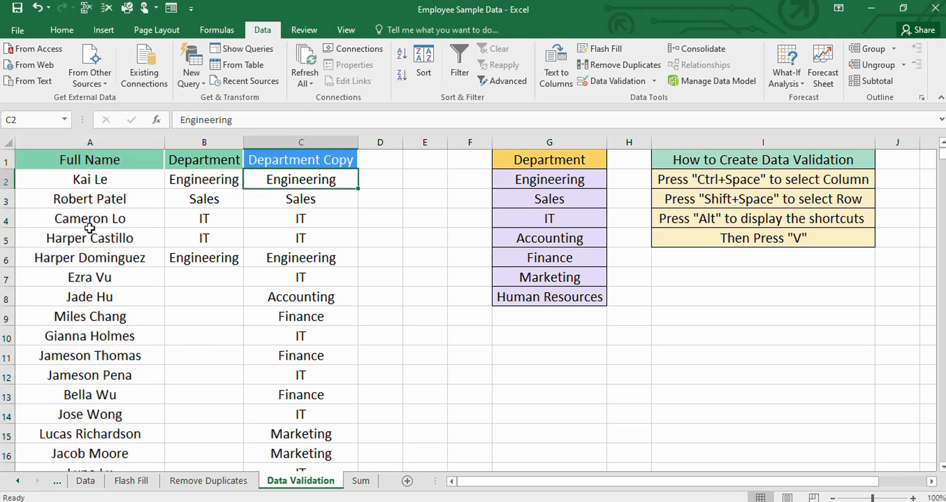
click(602, 422)
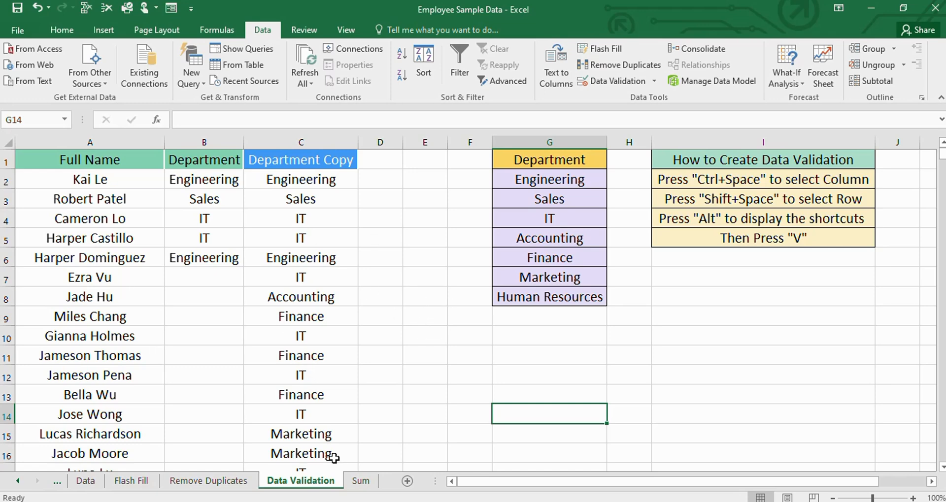
- Revisit the Flash Fill, Remove Duplicates and Data Validation sheets
click(130, 485)
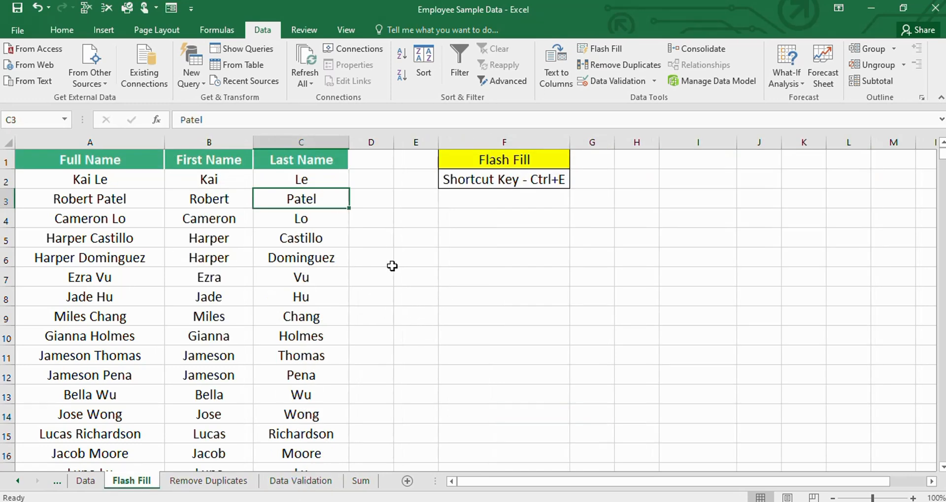
click(186, 485)
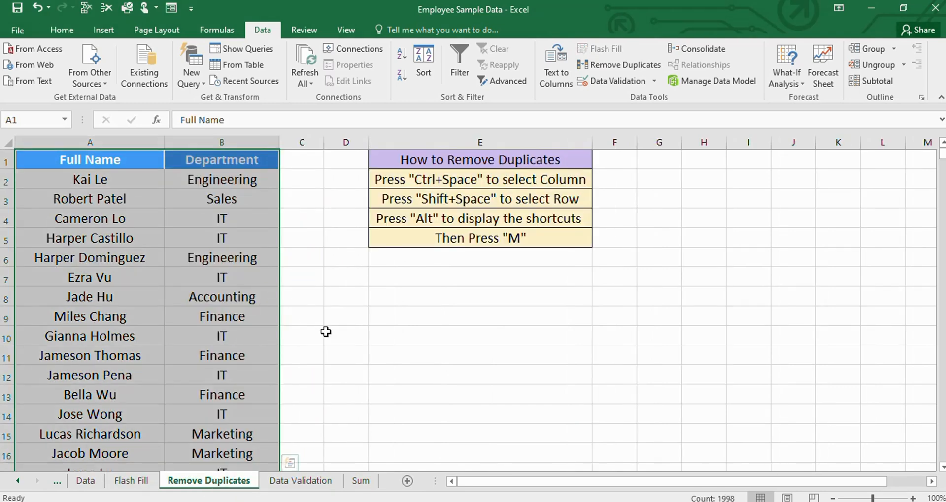
click(401, 356)
click(308, 481)
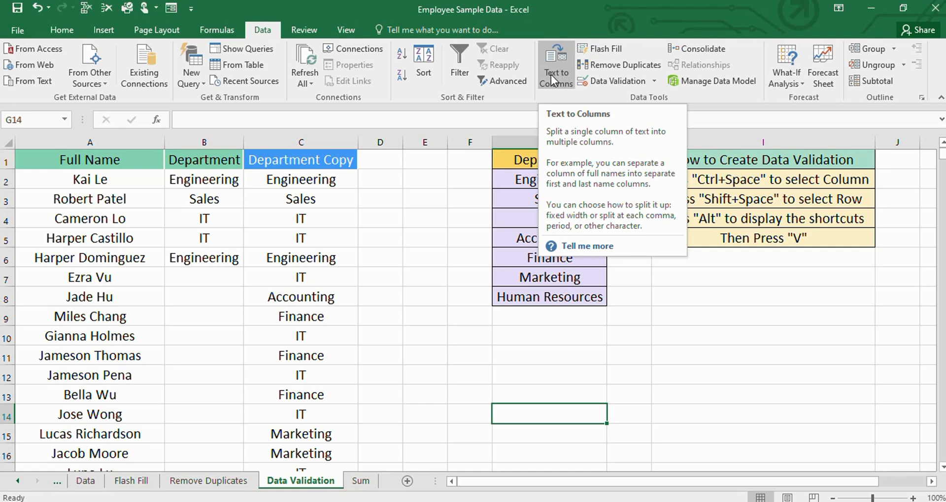
click(376, 375)
- Open the Sum sheet and set the zoom to 80% to fit the salary table and its Total row
click(361, 481)
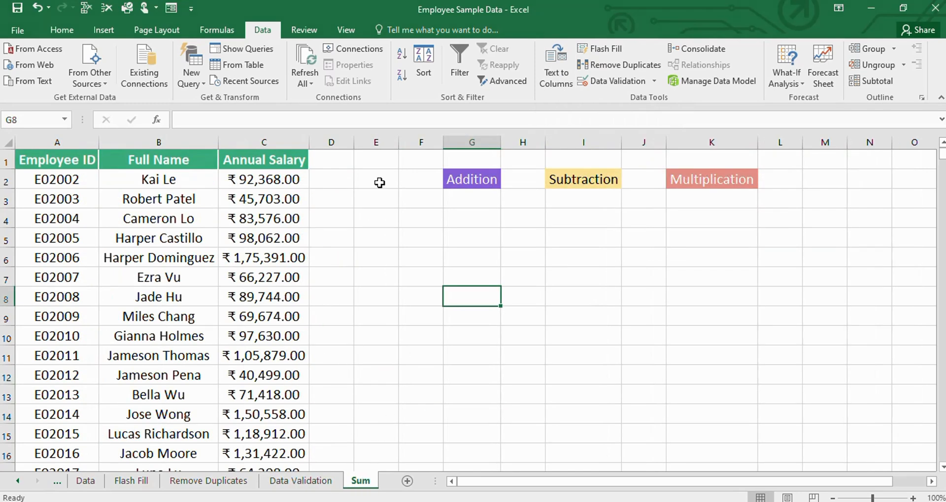
scroll(364, 322, down, 4)
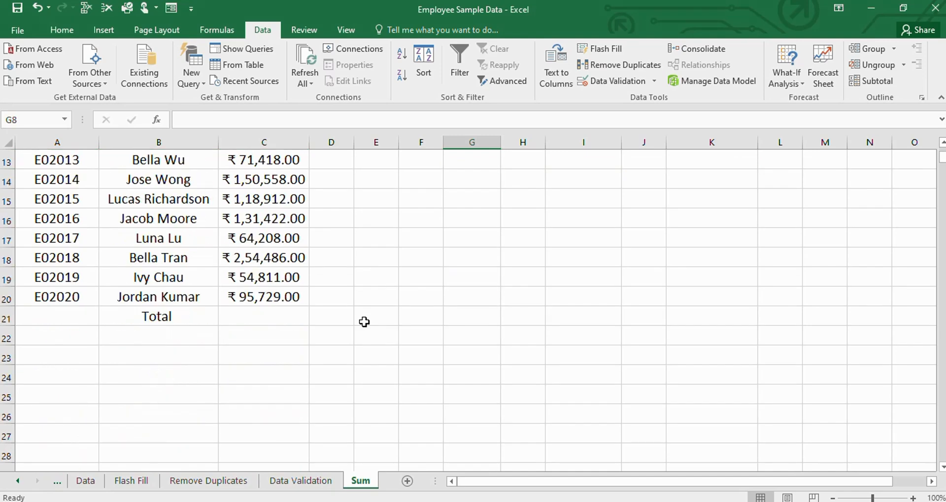
scroll(364, 322, up, 3)
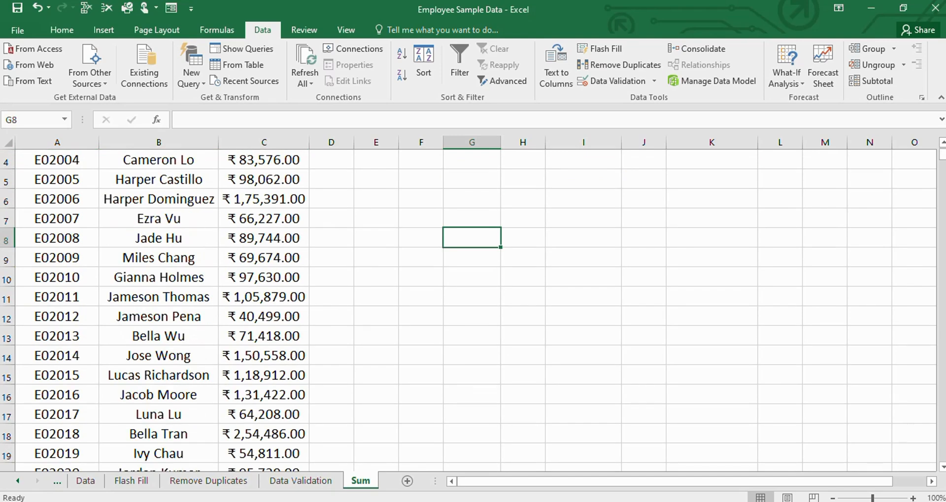
click(831, 499)
click(831, 499)
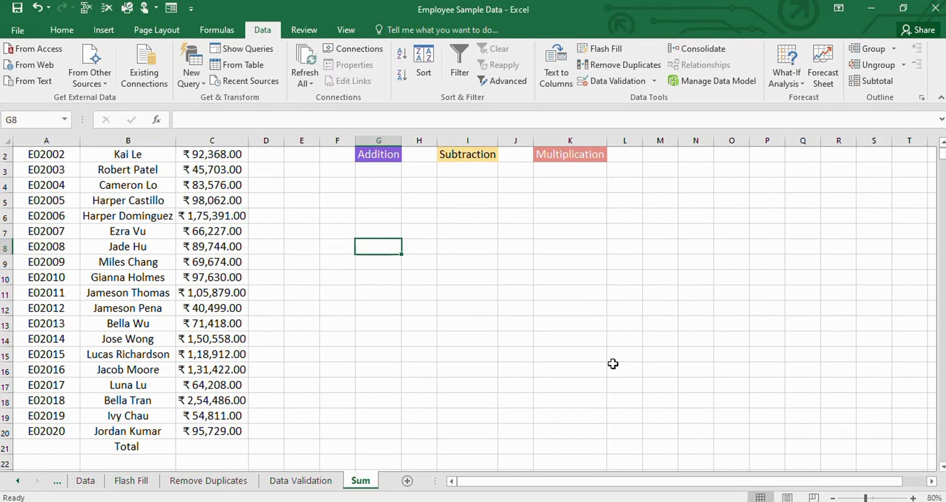
scroll(345, 355, up, 1)
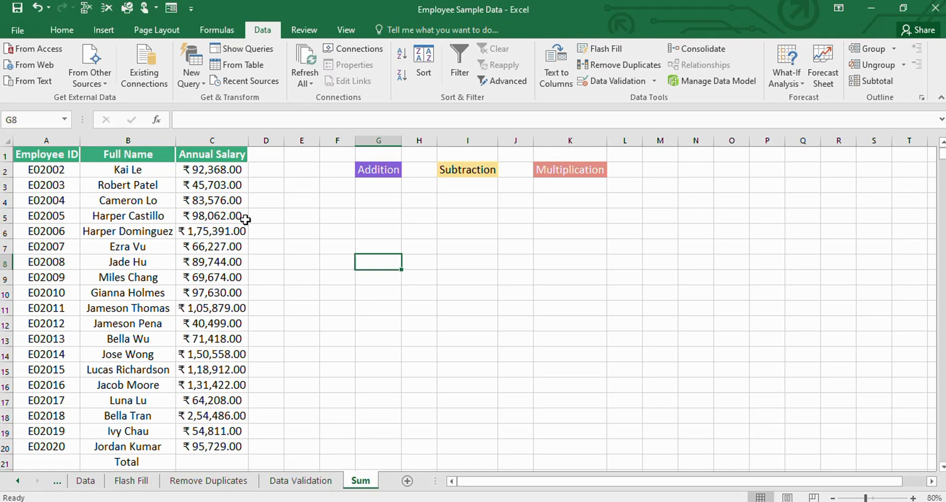
scroll(215, 401, down, 1)
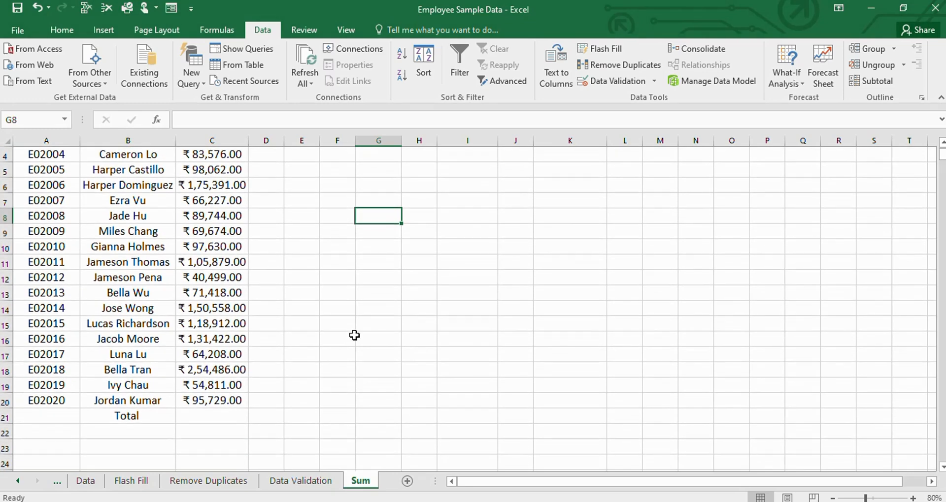
click(370, 263)
text(=)
scroll(310, 232, up, 1)
click(223, 171)
text(+)
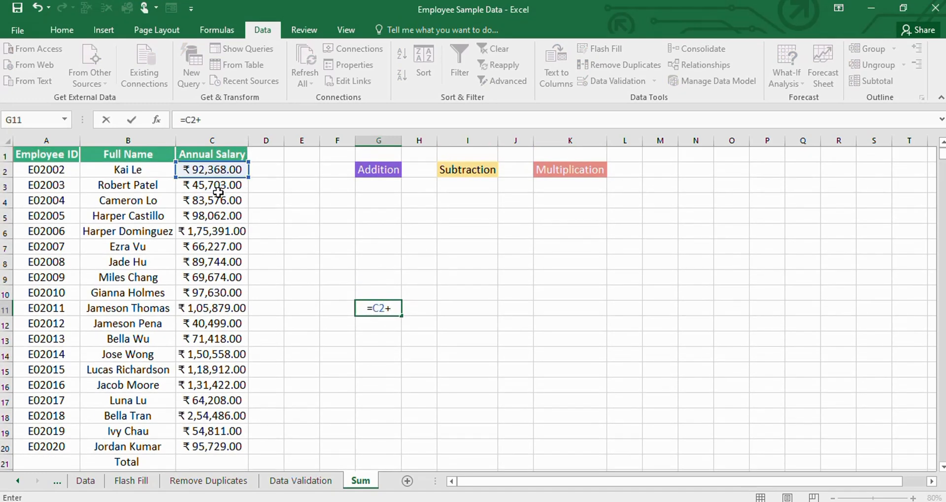
click(216, 189)
text(+)
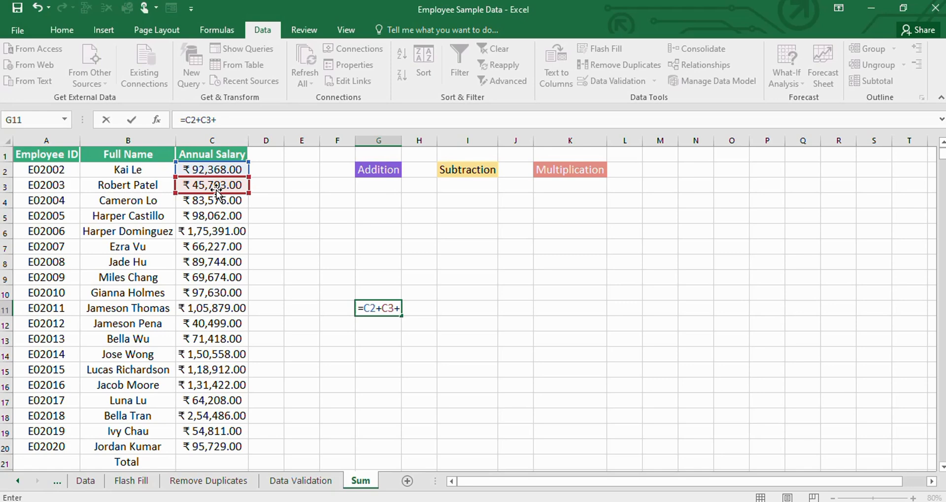
key(Escape)
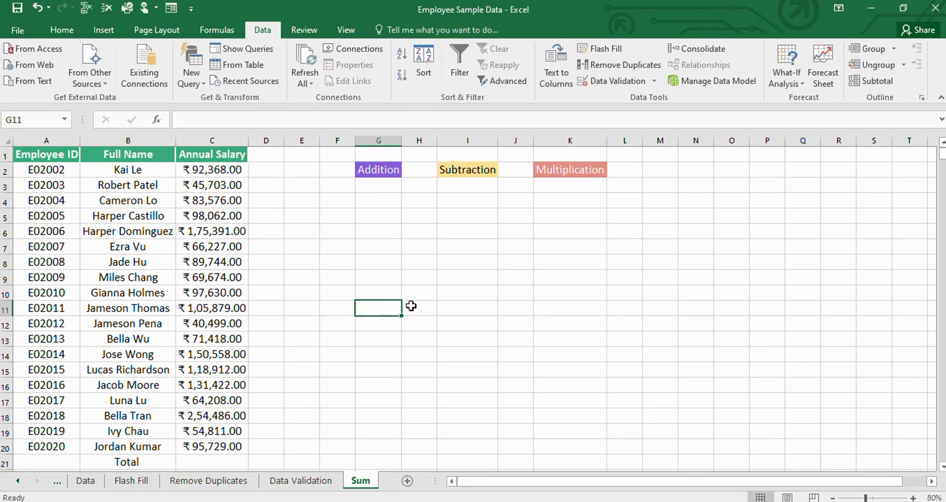
- Review the annual salaries in C2:C20 and the Total cell C21 below them
scroll(250, 295, down, 1)
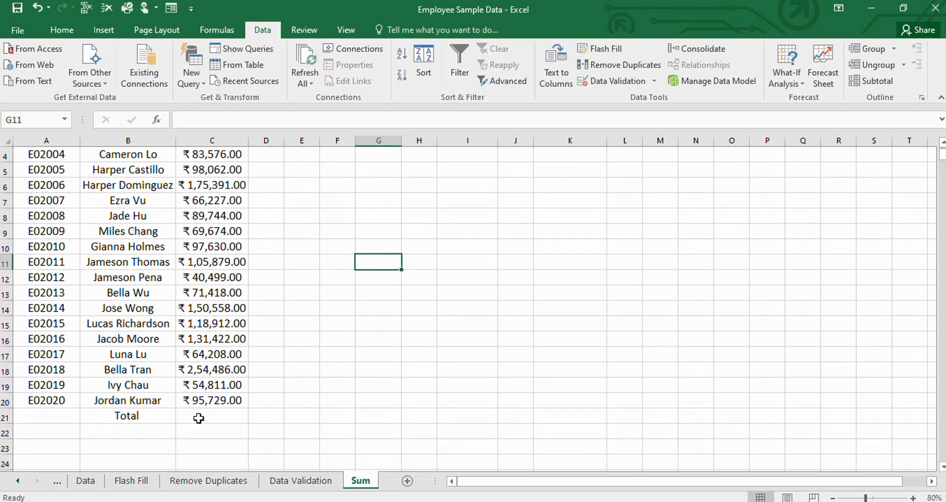
click(197, 416)
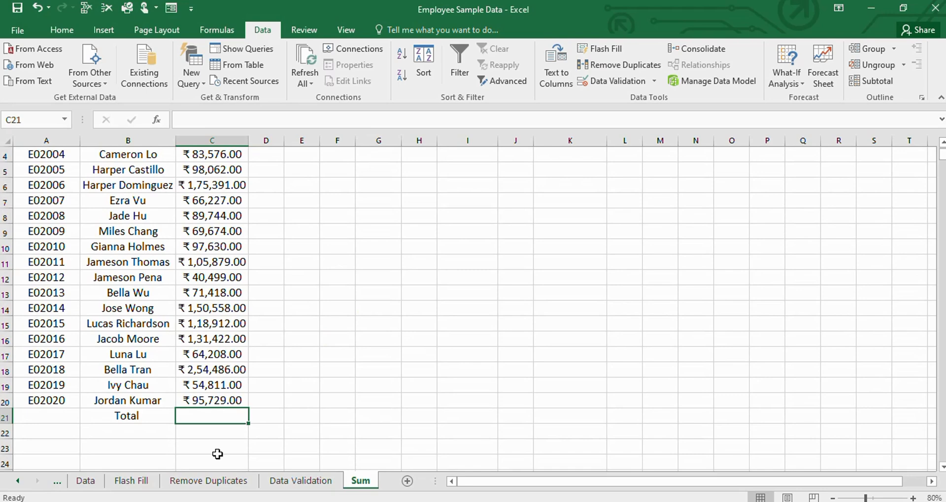
scroll(345, 401, up, 1)
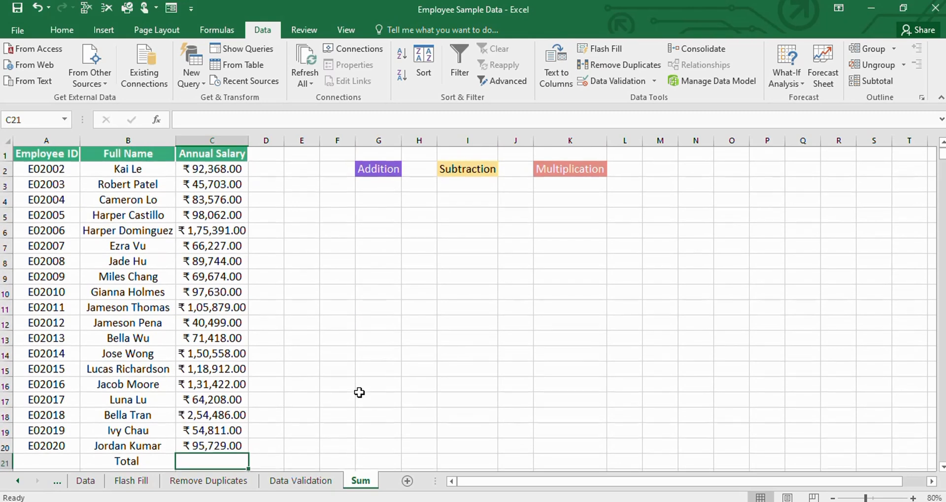
drag(204, 170, 207, 447)
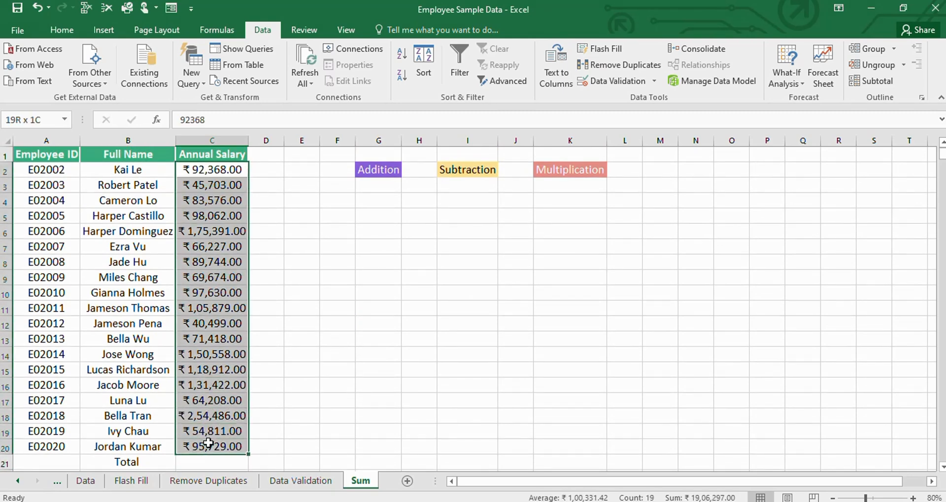
click(199, 462)
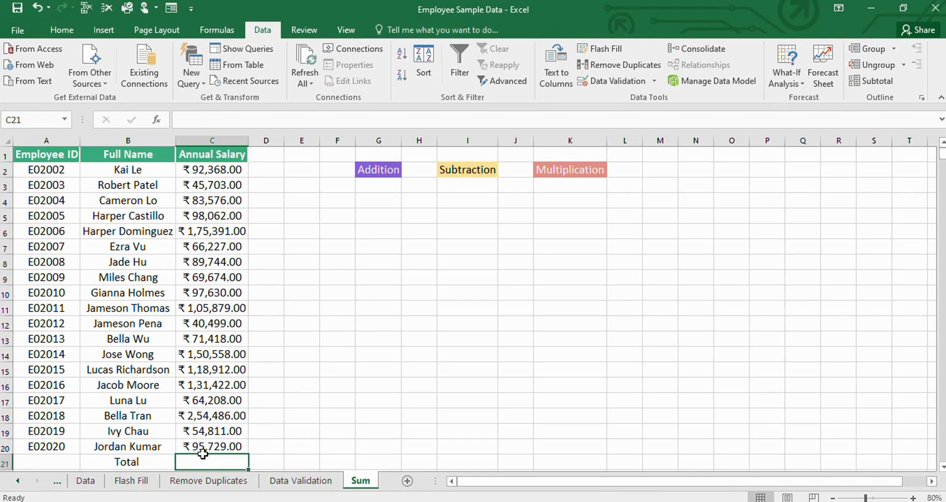
click(240, 449)
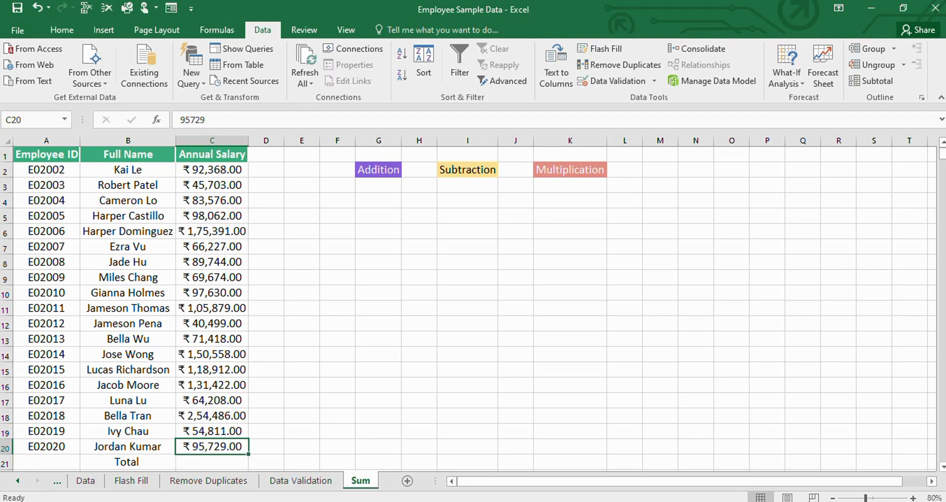
click(684, 501)
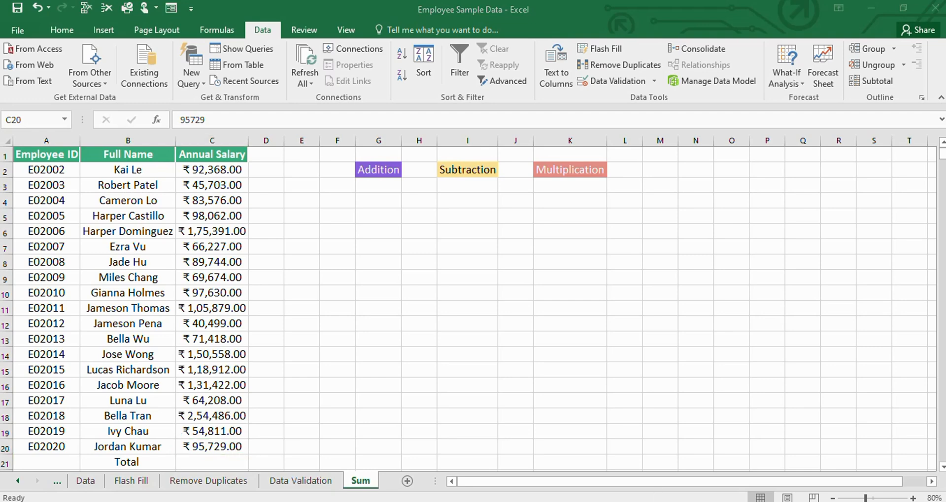
click(719, 497)
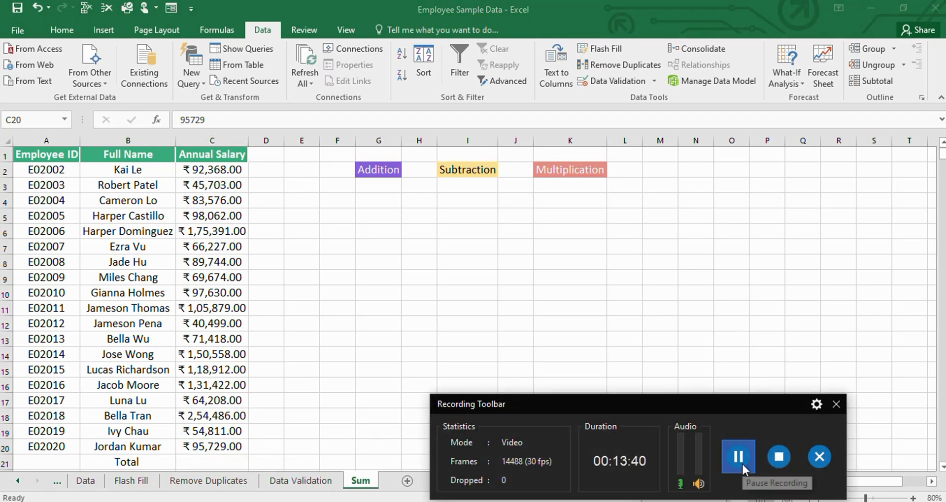
click(738, 458)
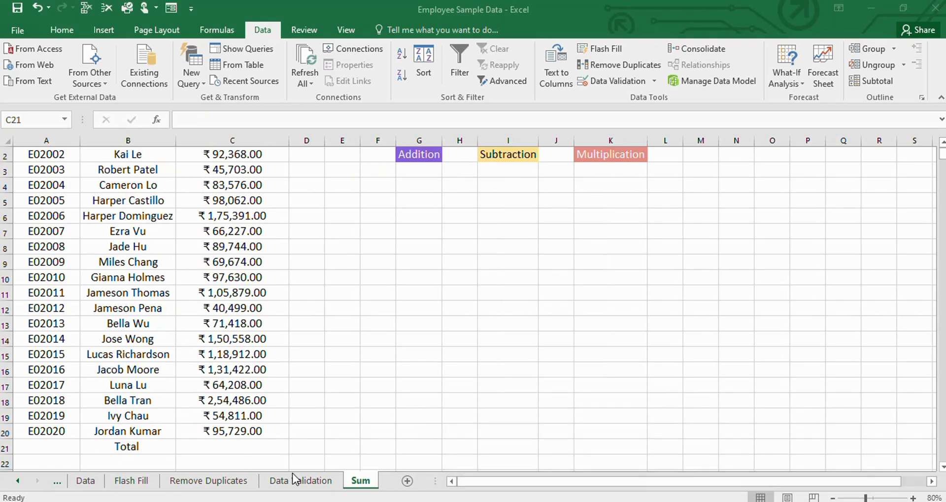
- Total the annual salaries C2:C20 in the Total cell C21 with the SUM function
click(216, 447)
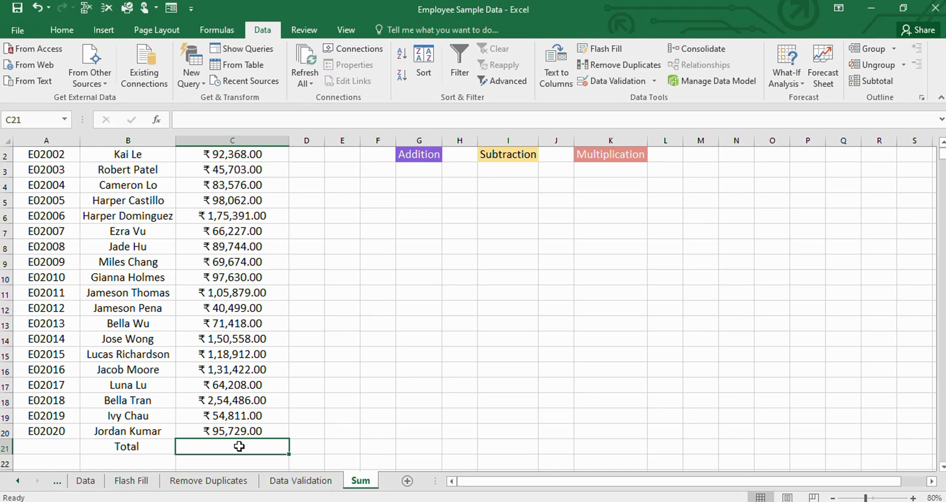
text(=)
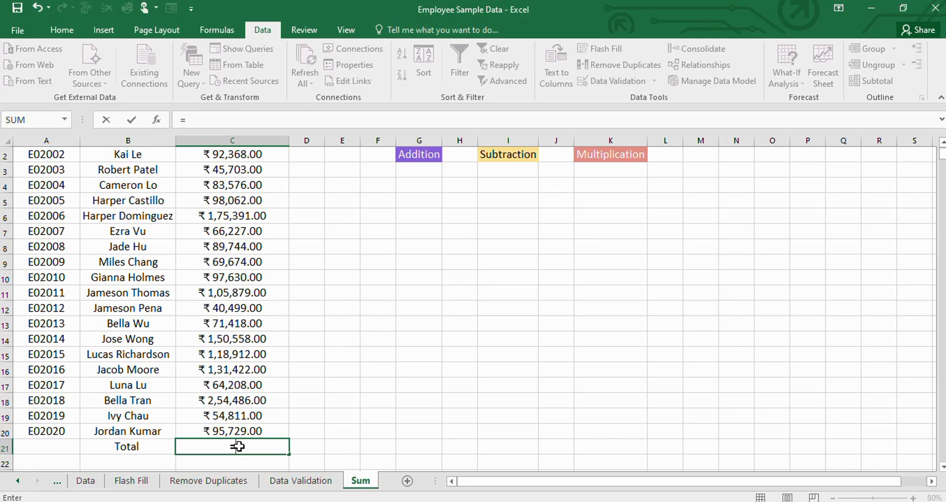
text(sum)
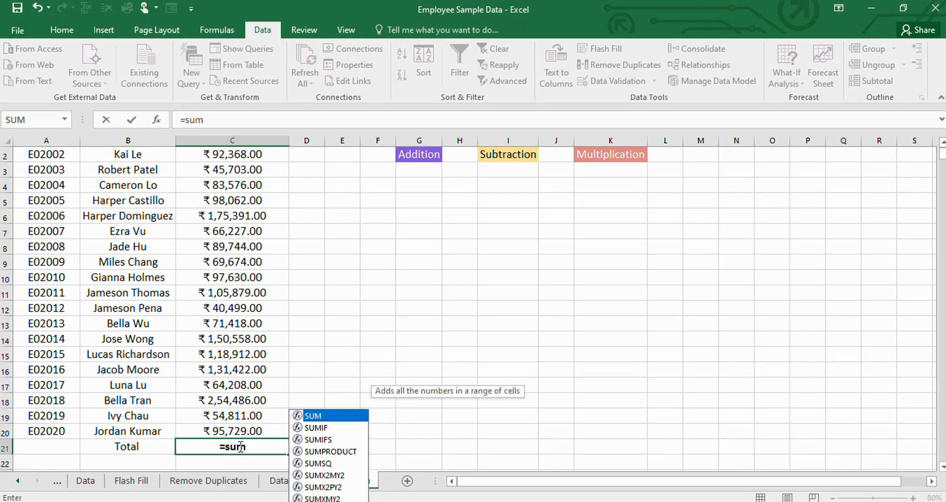
text(()
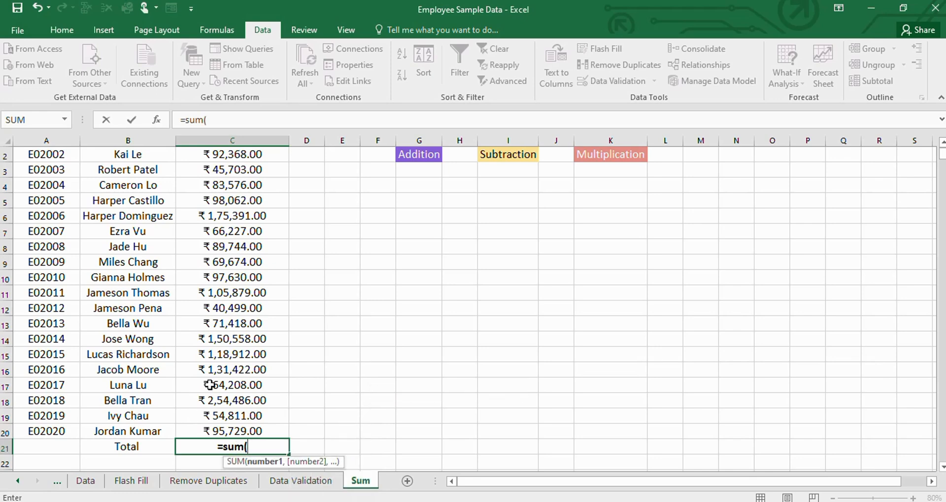
scroll(210, 385, up, 1)
click(212, 169)
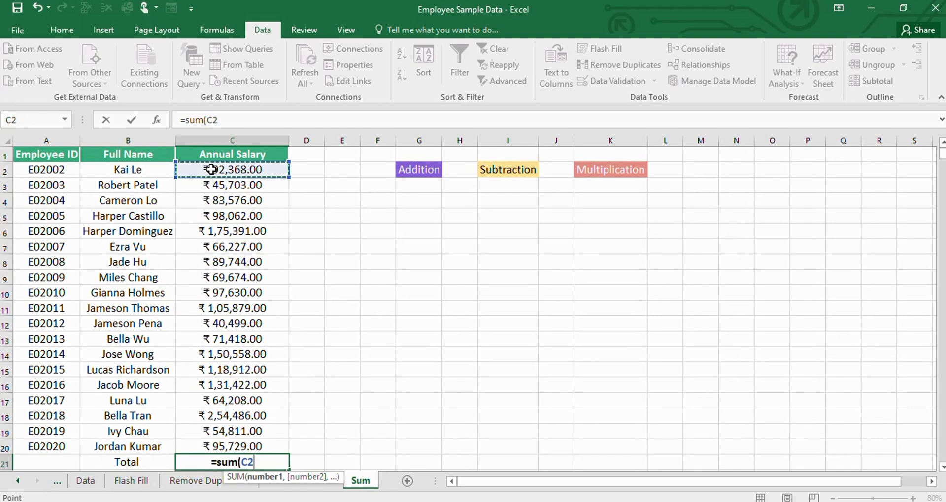
key(shift+Down)
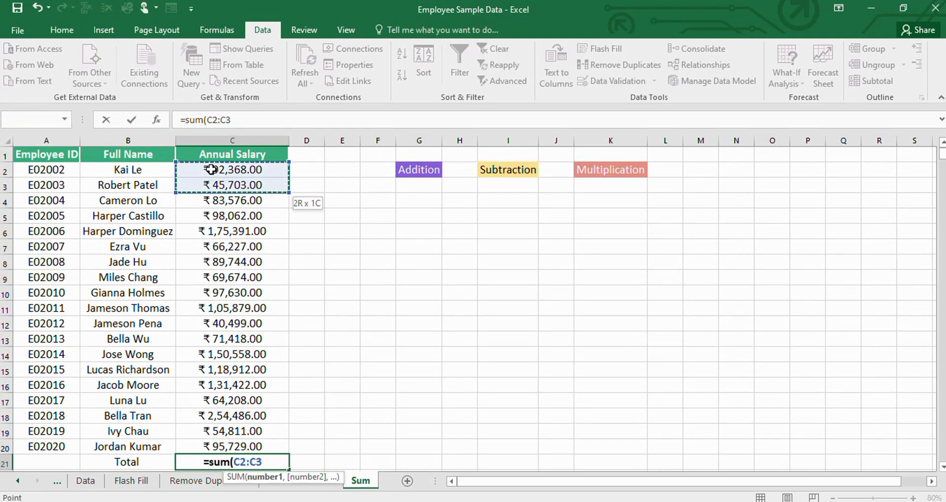
key(ctrl+shift+Down)
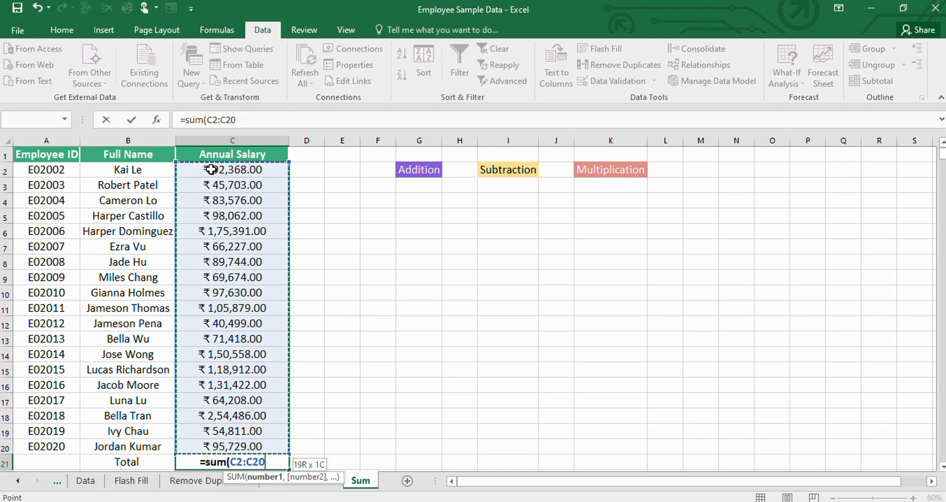
text())
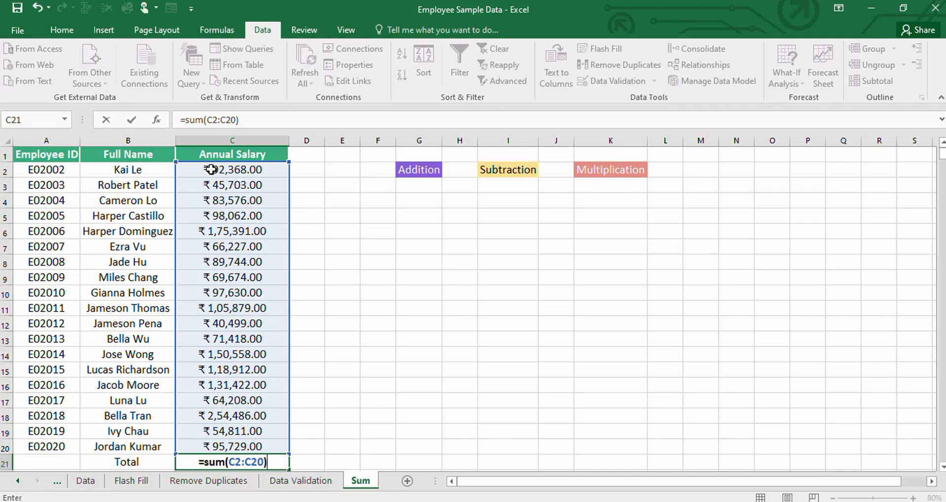
key(Return)
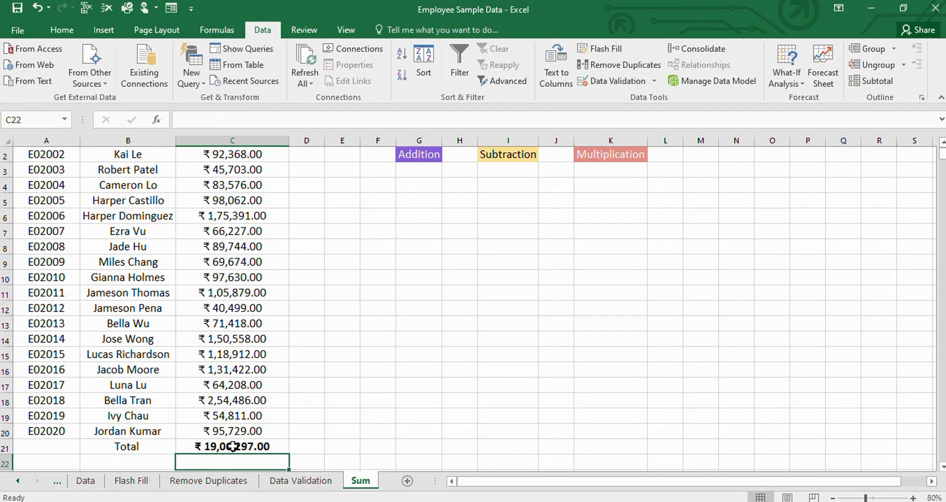
- Examine the total in C21 against the salaries listed above it, from C2 down to C20
click(310, 450)
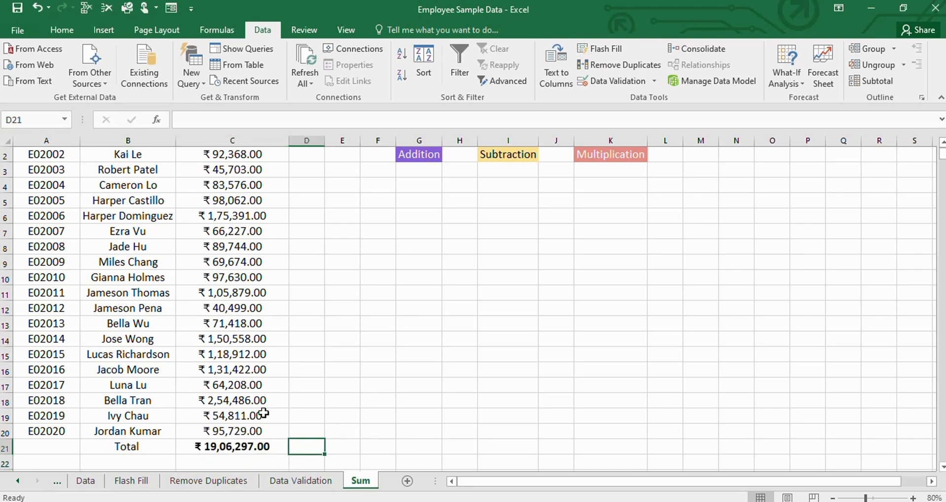
scroll(245, 446, up, 1)
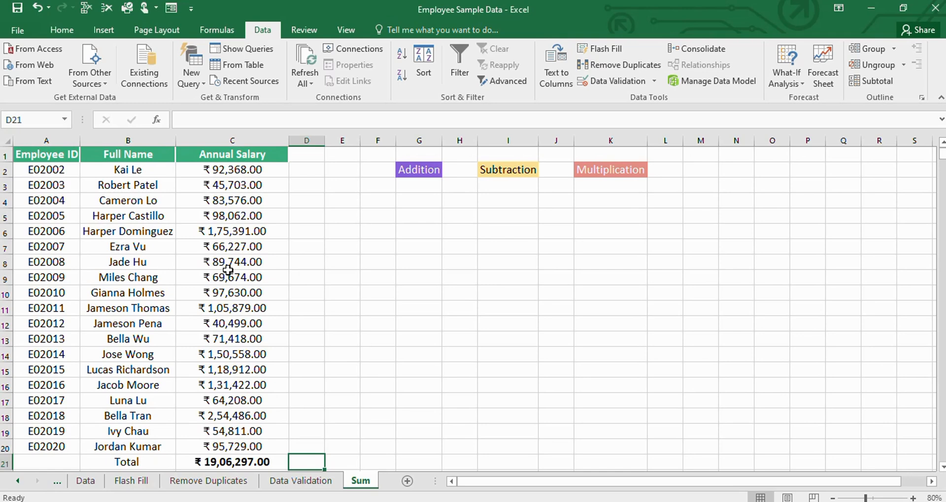
scroll(221, 352, down, 2)
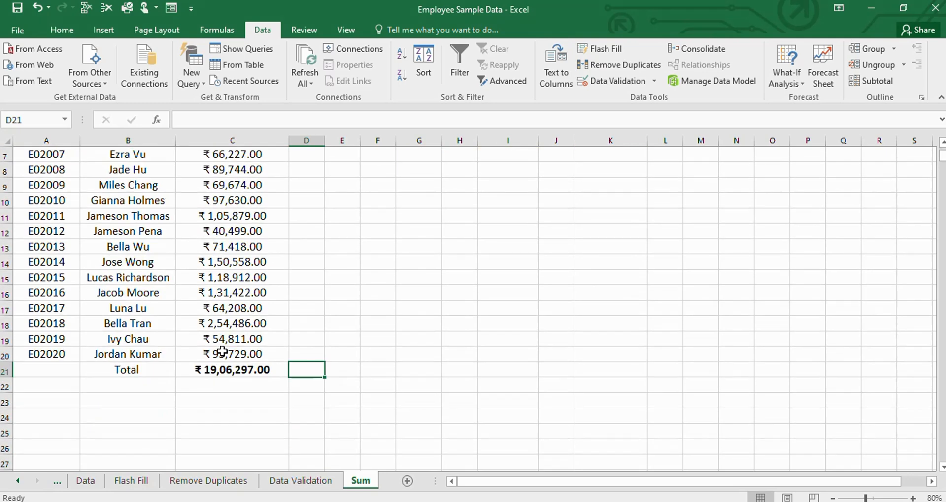
click(220, 386)
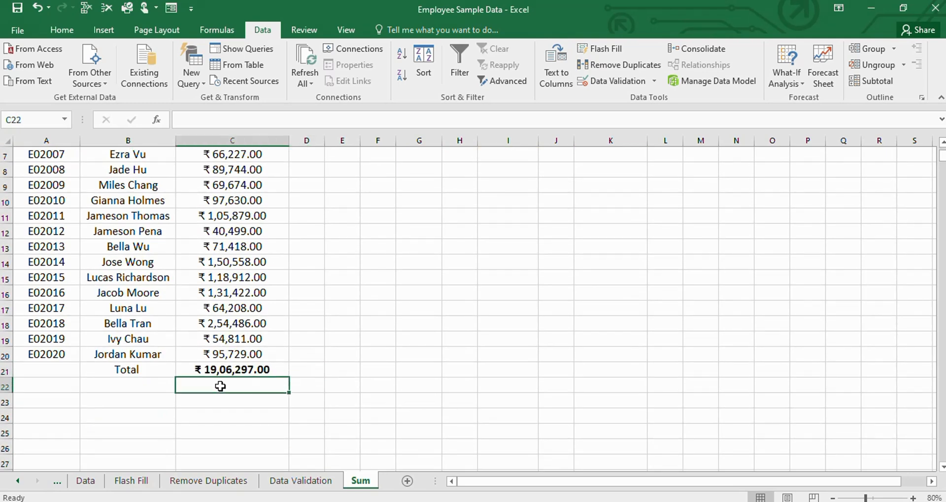
scroll(262, 375, up, 2)
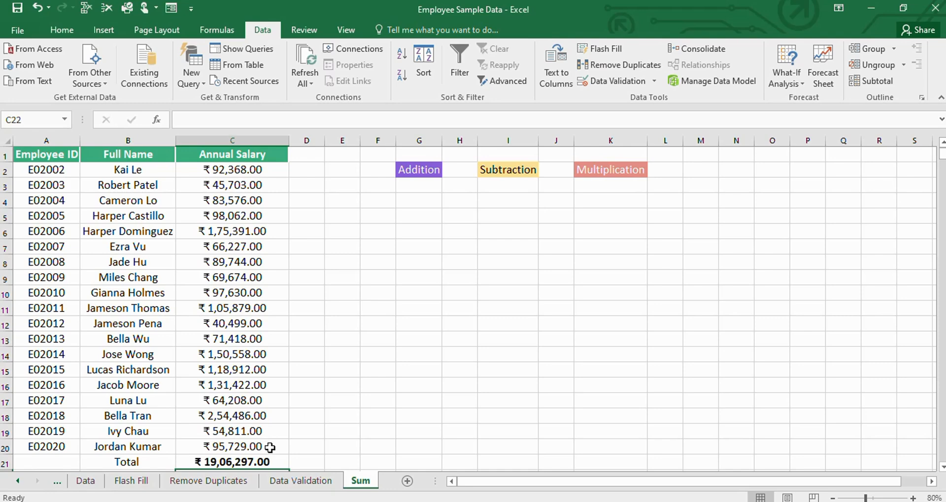
scroll(265, 394, down, 1)
click(268, 408)
scroll(261, 383, up, 1)
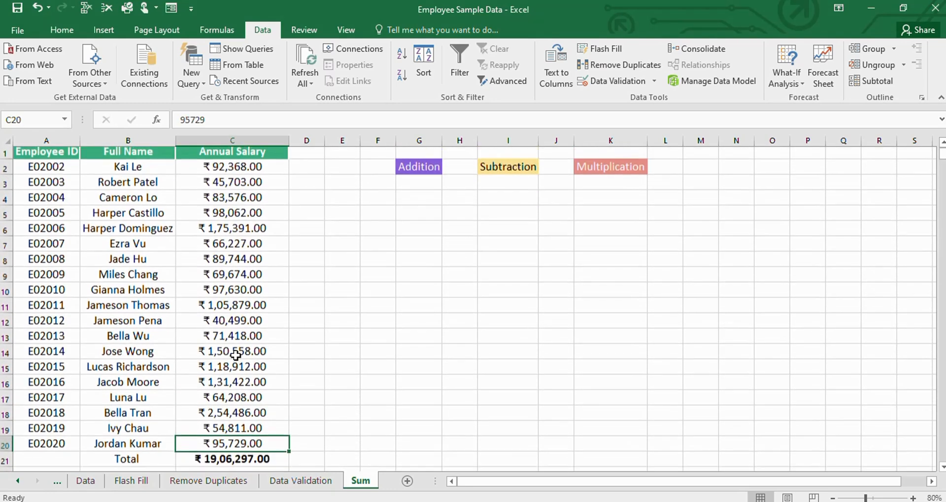
- Add a Sum row beneath the whole salary table using the Quick Analysis column totals
click(235, 171)
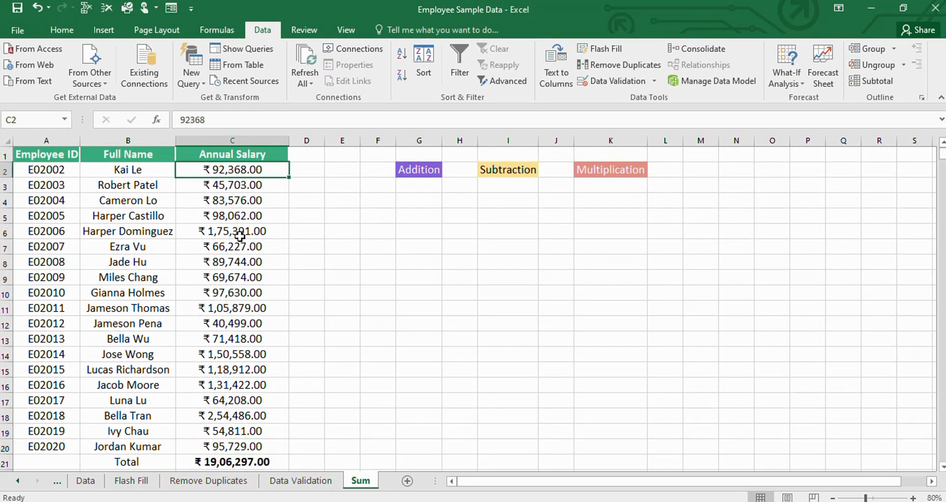
key(ctrl+a)
key(ctrl+q)
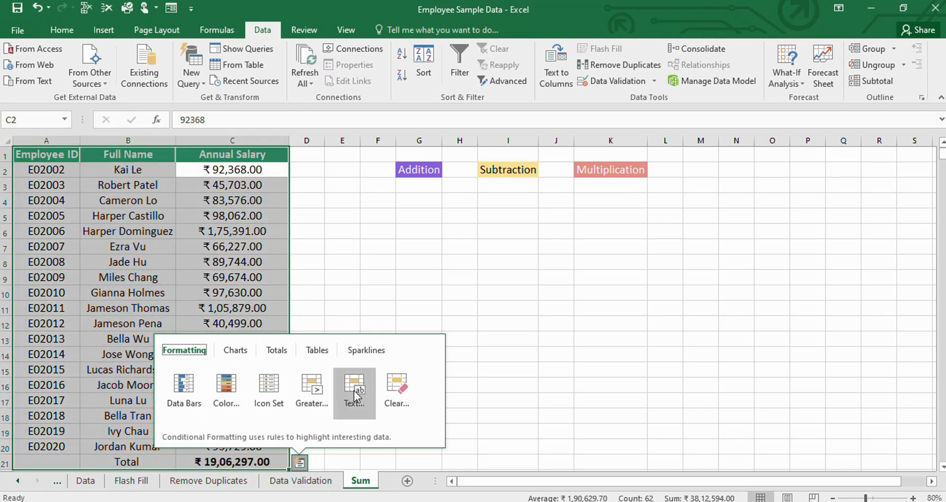
click(284, 354)
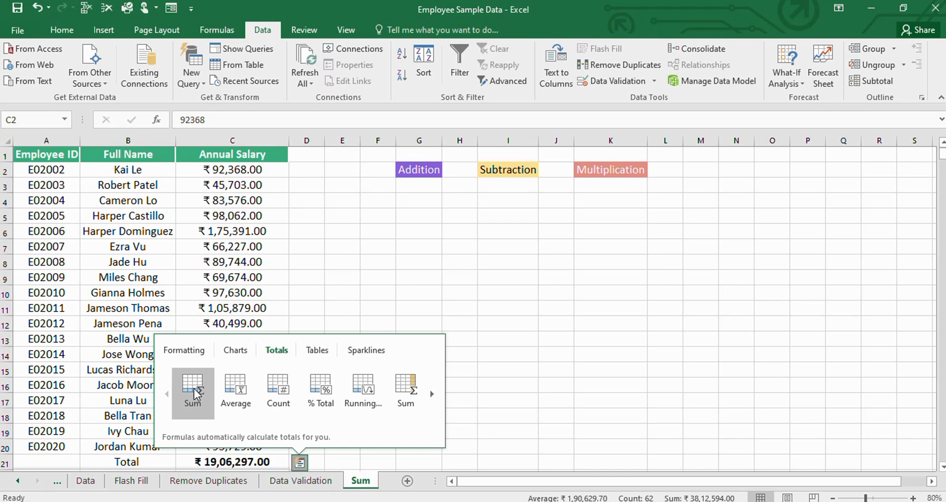
click(194, 389)
click(424, 382)
scroll(404, 359, down, 1)
scroll(404, 359, down, 2)
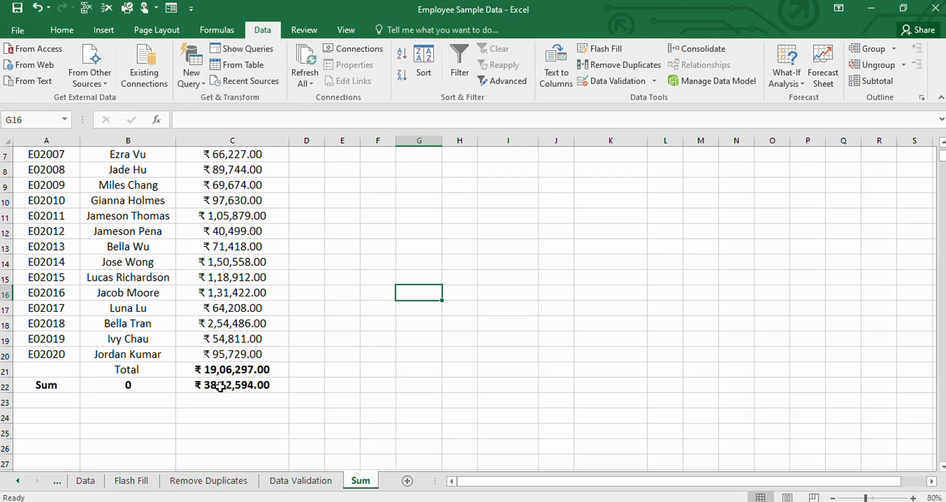
- Clear the total in cell C21 and check the Sum row in row 22 against the salaries
click(230, 369)
key(Delete)
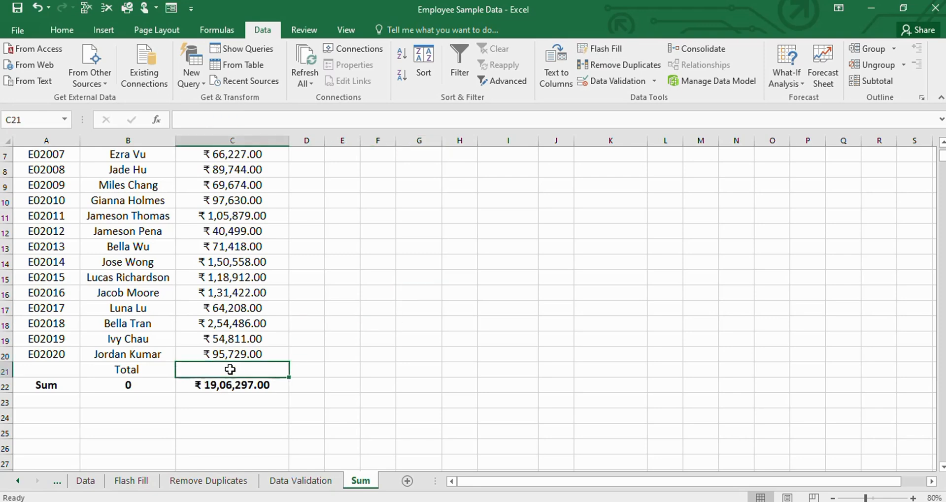
scroll(277, 296, up, 2)
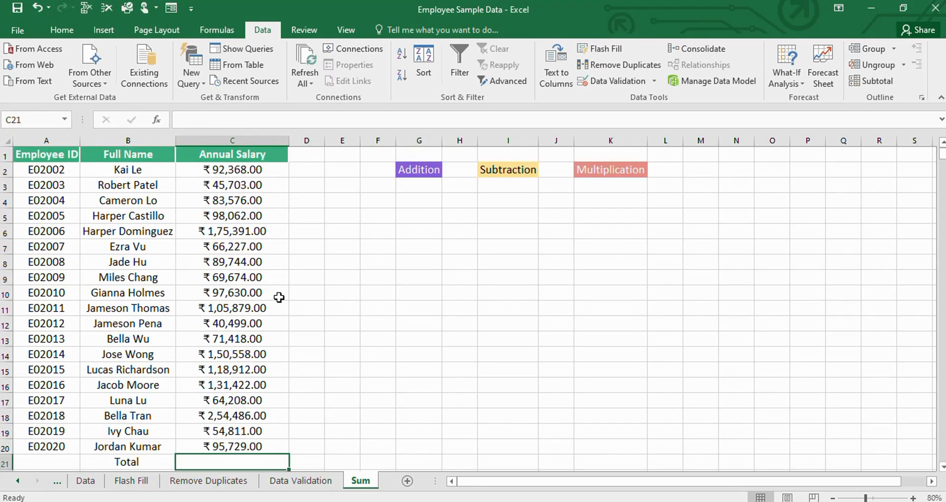
scroll(279, 354, down, 1)
scroll(356, 409, up, 1)
scroll(243, 382, down, 2)
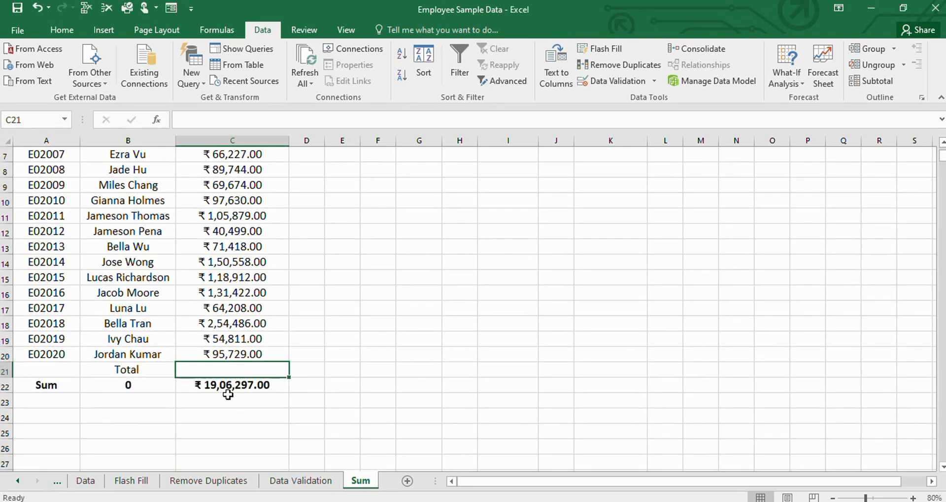
- Undo the clearing of C21, the Quick Analysis Sum row and the SUM formula in C21
key(ctrl+z)
key(ctrl+z)
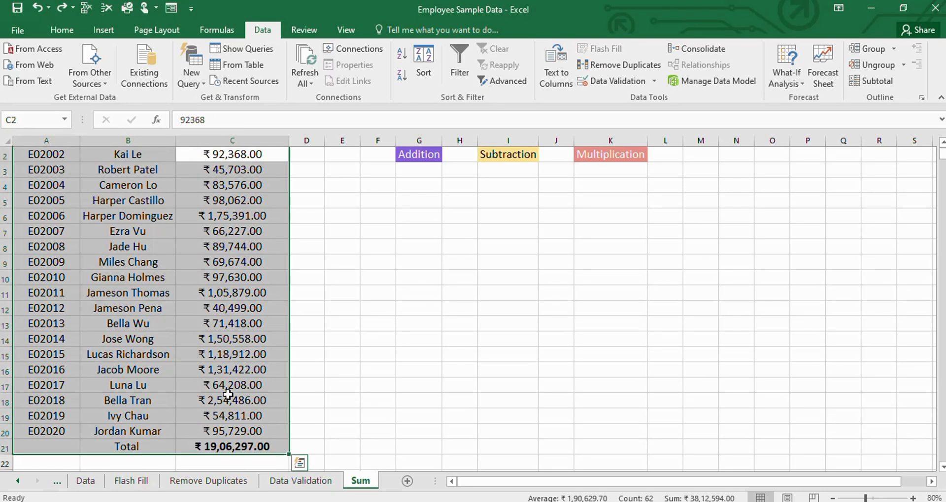
key(ctrl+z)
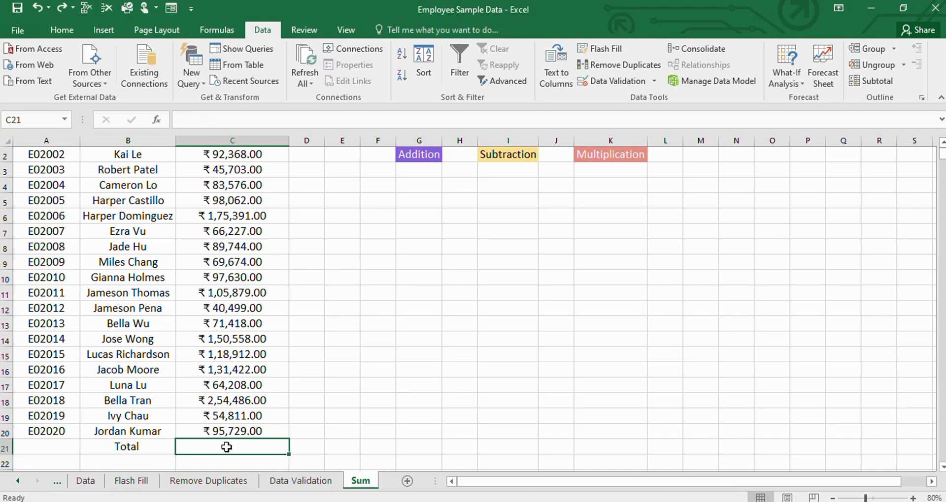
- Enter the formula =sum(C2:C20) in the Total cell C21 to add up the annual salaries
text(=)
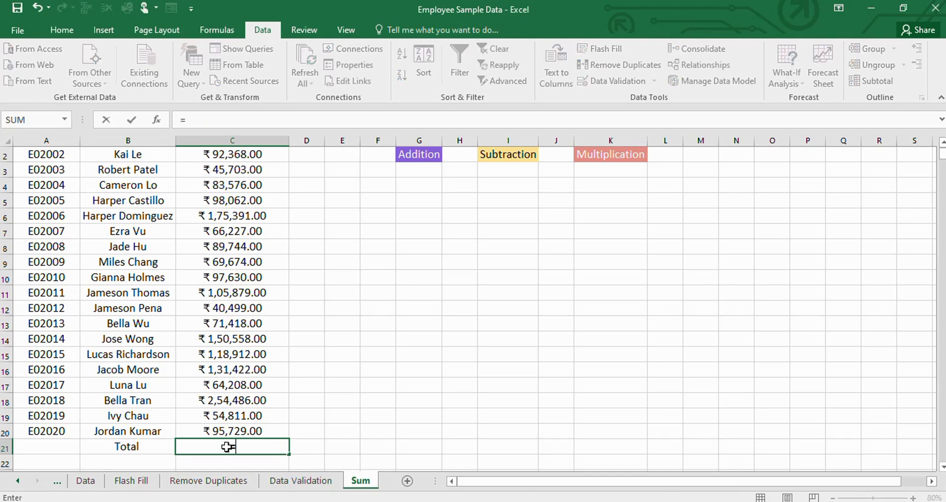
text(sum)
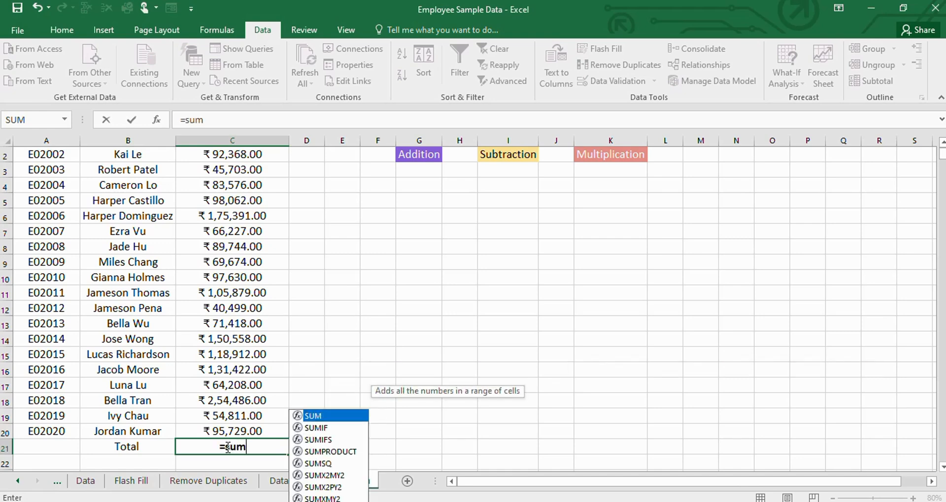
text(()
scroll(249, 295, up, 1)
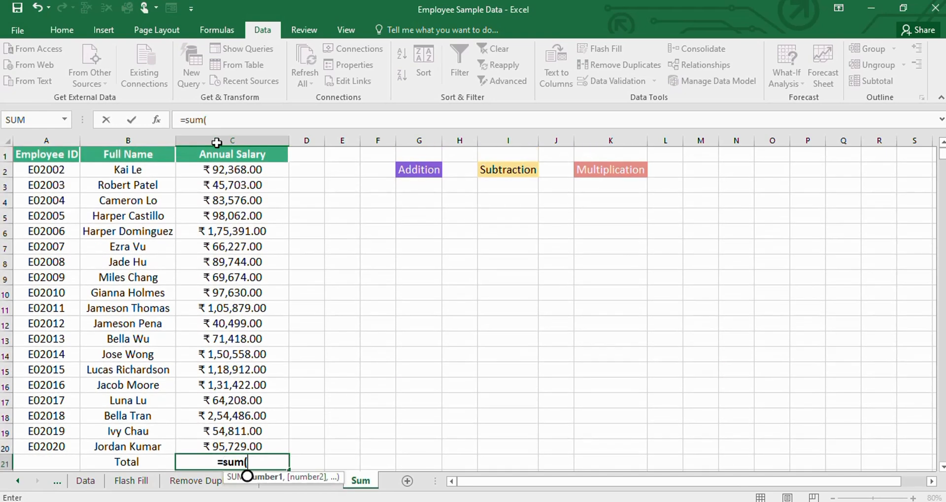
click(221, 170)
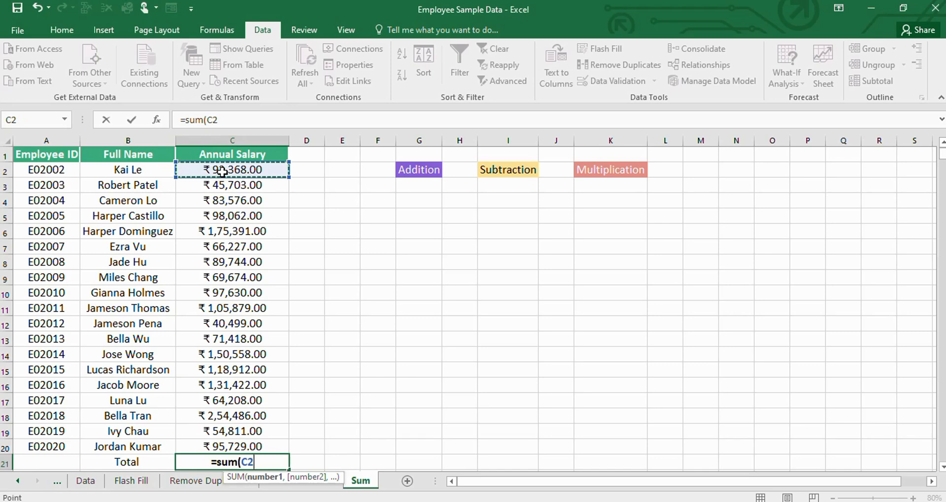
key(ctrl+shift+Down)
text())
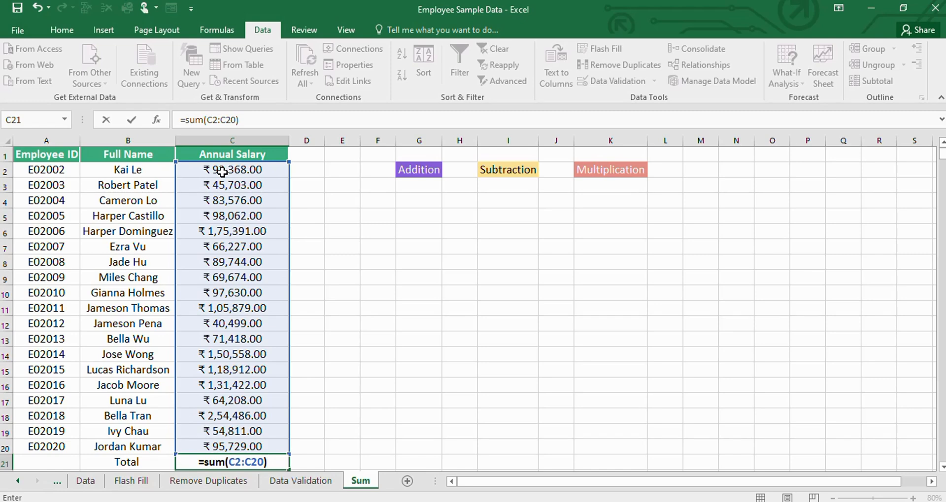
key(Return)
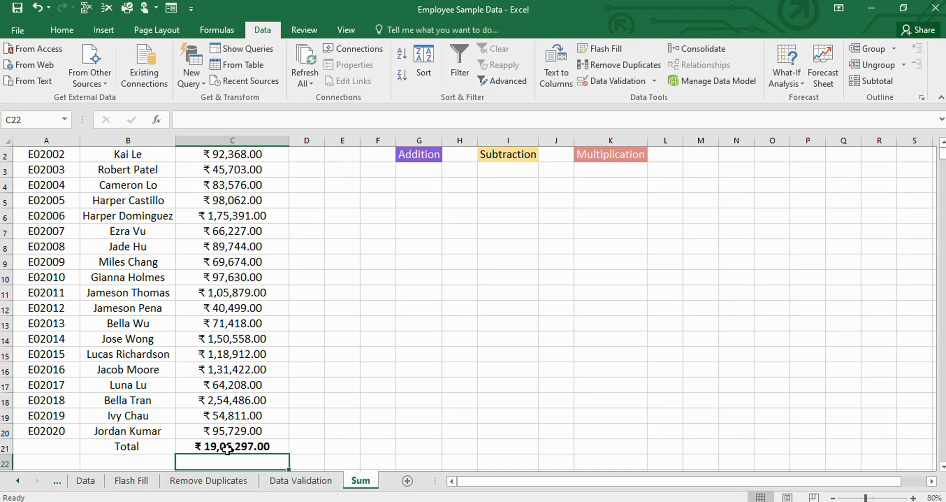
- Enter =sum(C2,C3,C4,C5,C6) in cell G3 under Addition and widen column G to fit its contents
scroll(247, 305, up, 1)
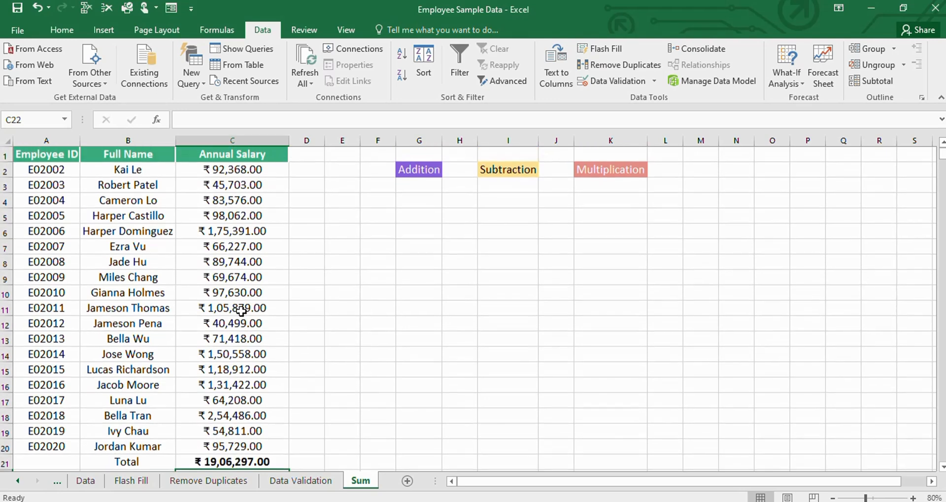
drag(442, 141, 465, 141)
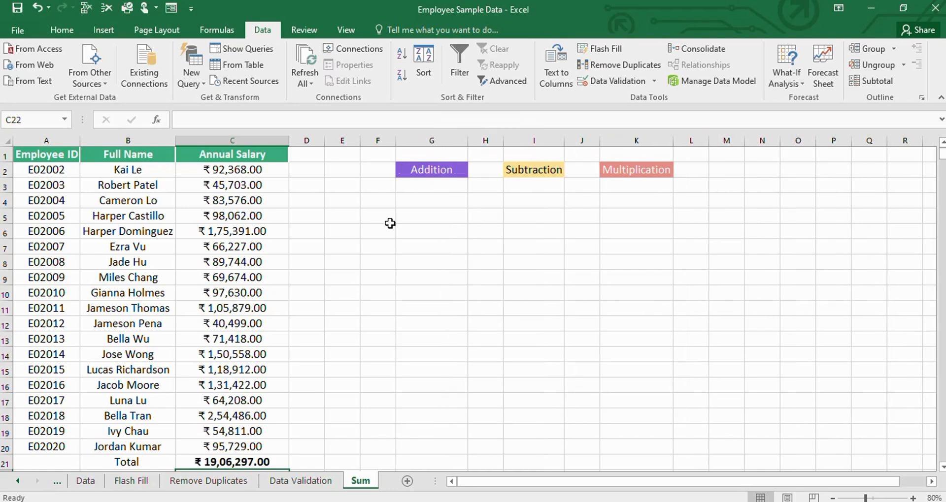
click(412, 186)
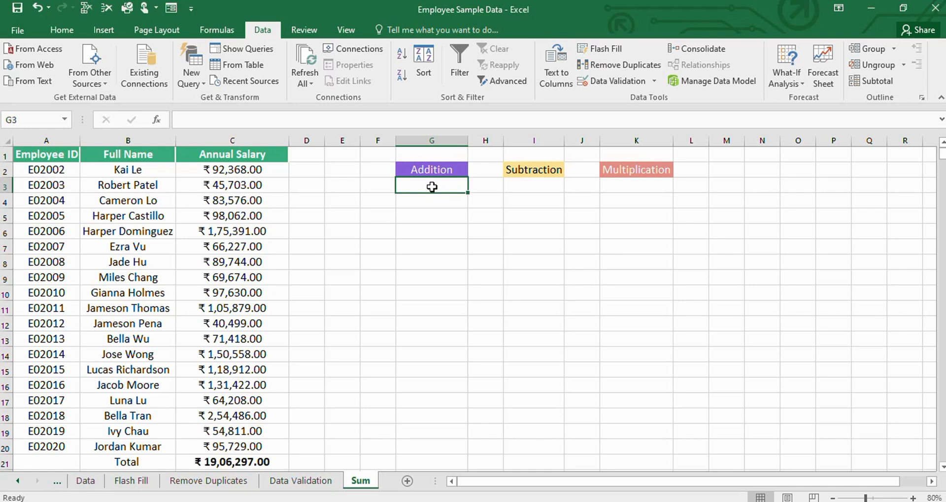
text(=)
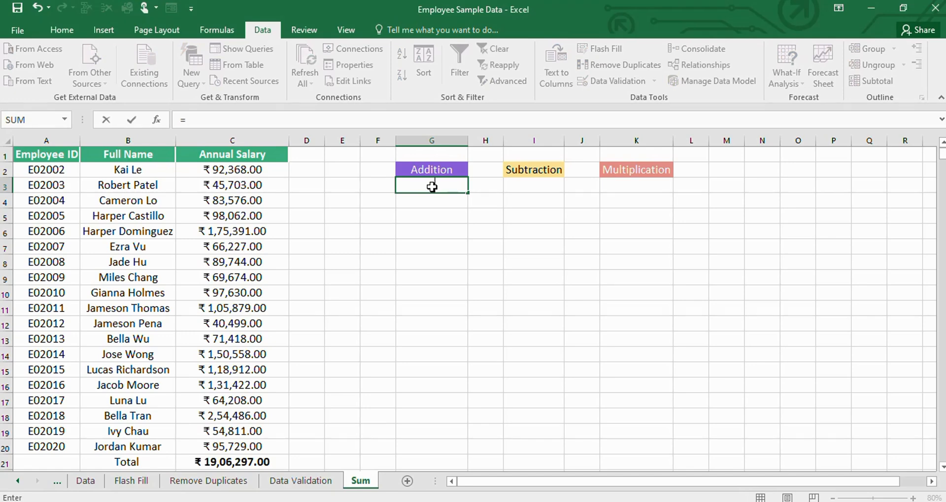
text(su)
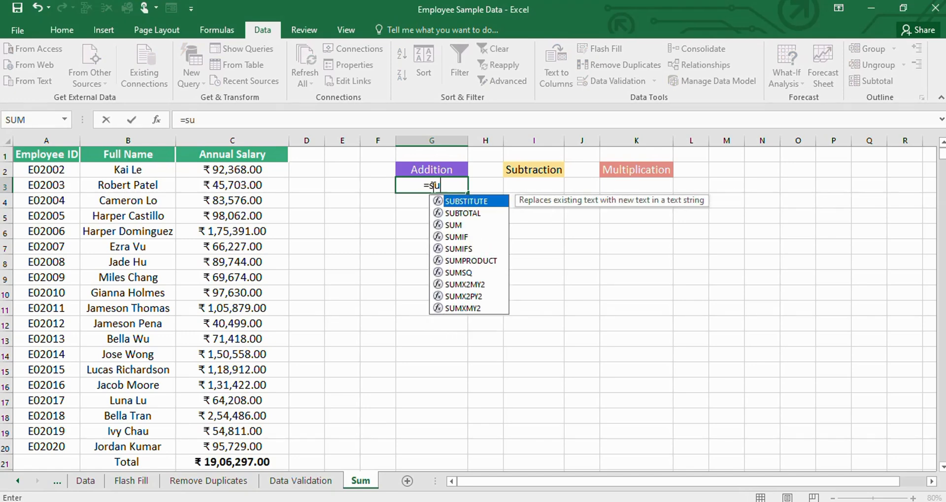
text(m()
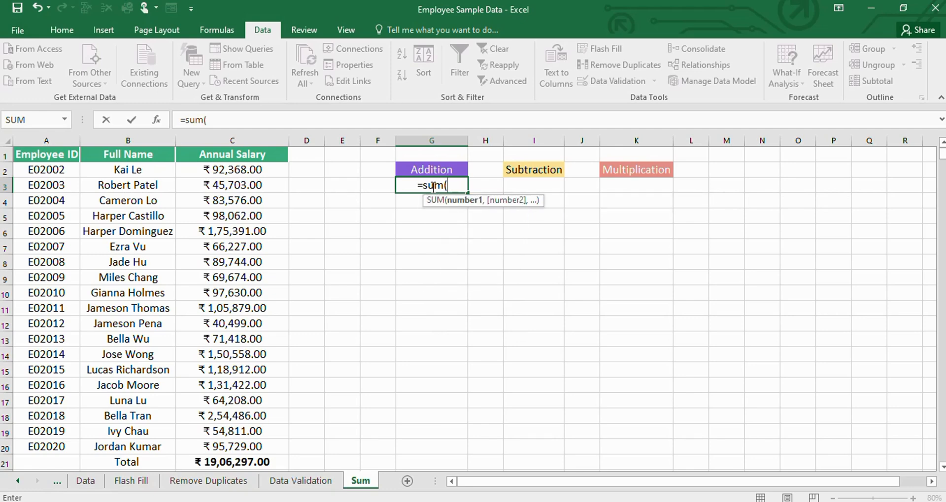
click(271, 168)
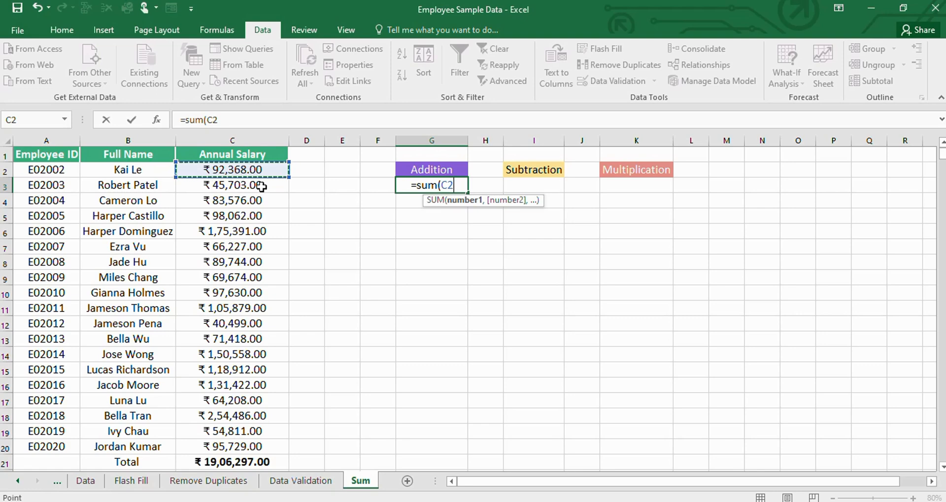
text(,)
click(261, 186)
text(,)
click(262, 202)
text(,)
click(260, 216)
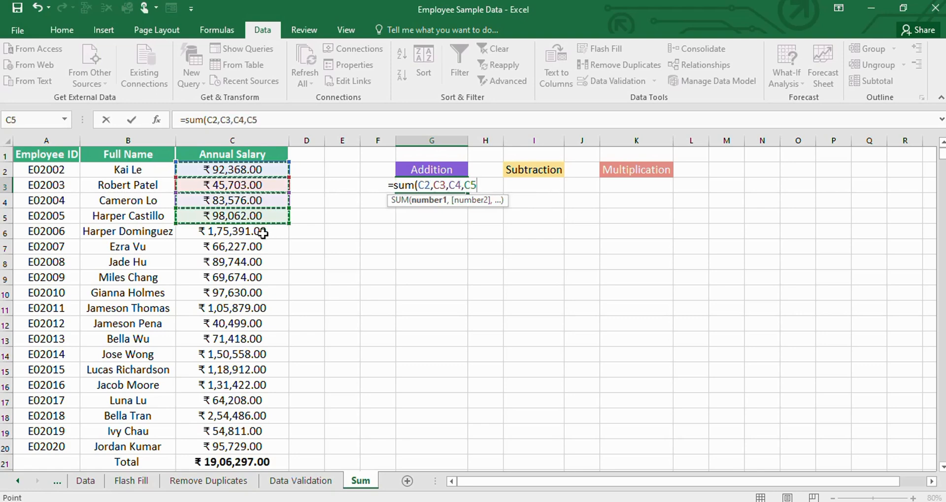
text(,)
click(267, 232)
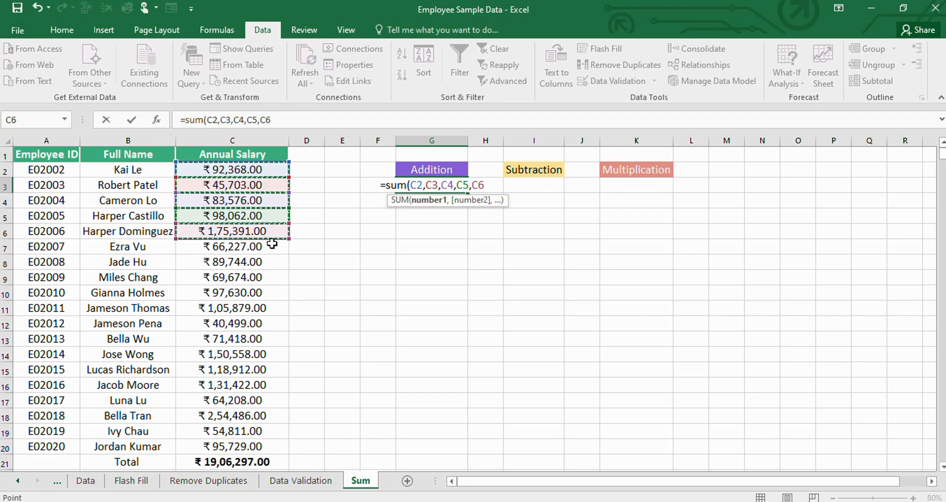
text())
key(Return)
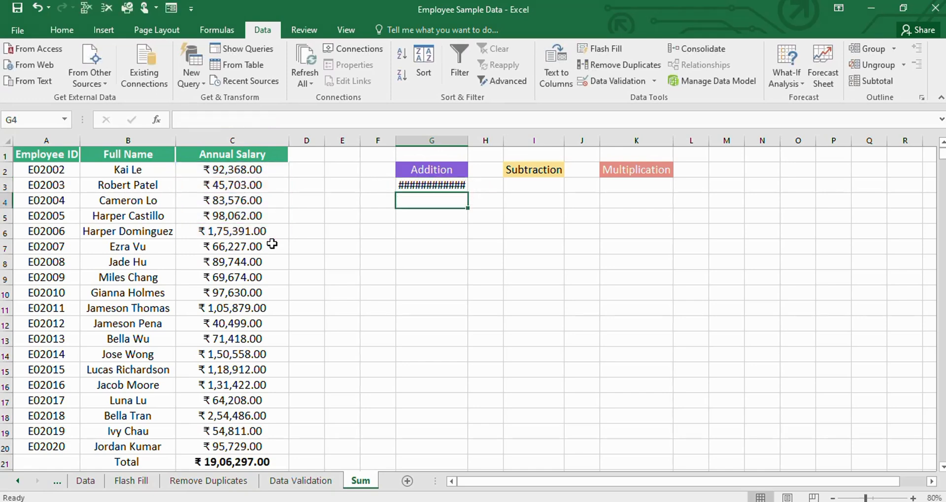
double_click(467, 138)
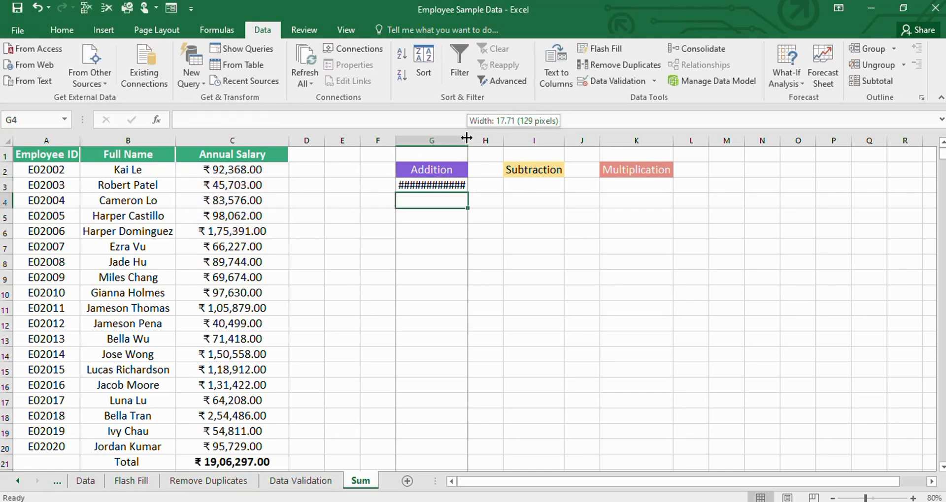
click(423, 190)
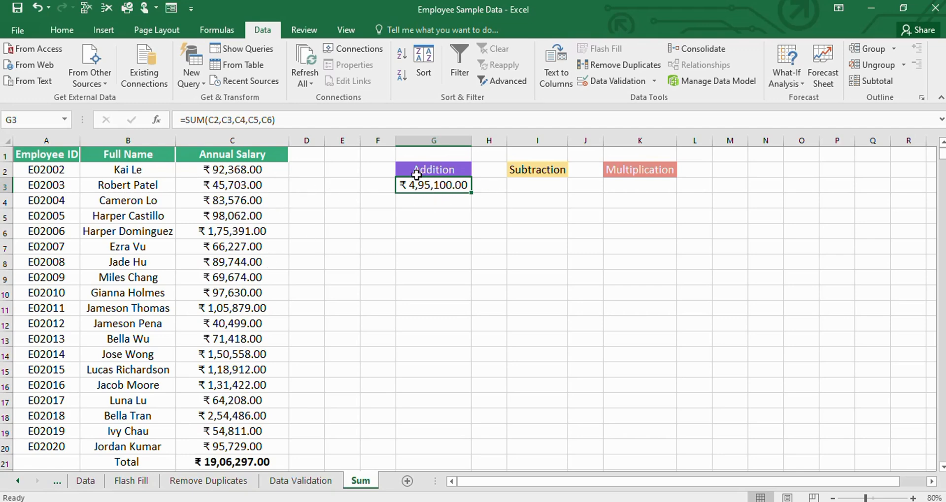
- Add individual salaries in cell G5 with the formula =C2+C3+C4+C5+C9+C11
click(412, 217)
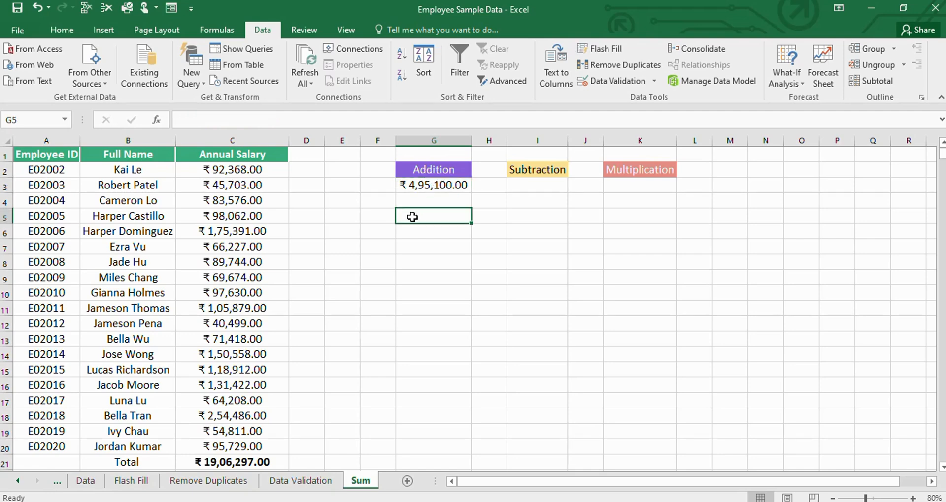
text(=)
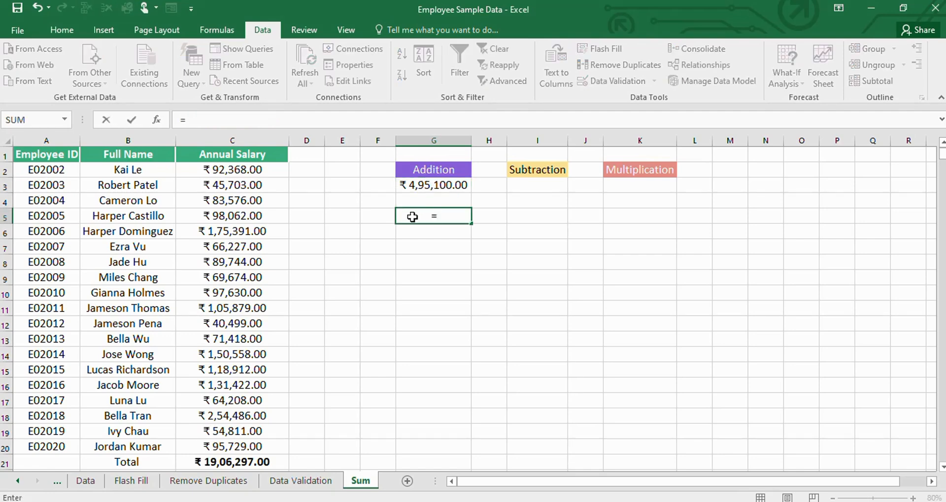
click(260, 169)
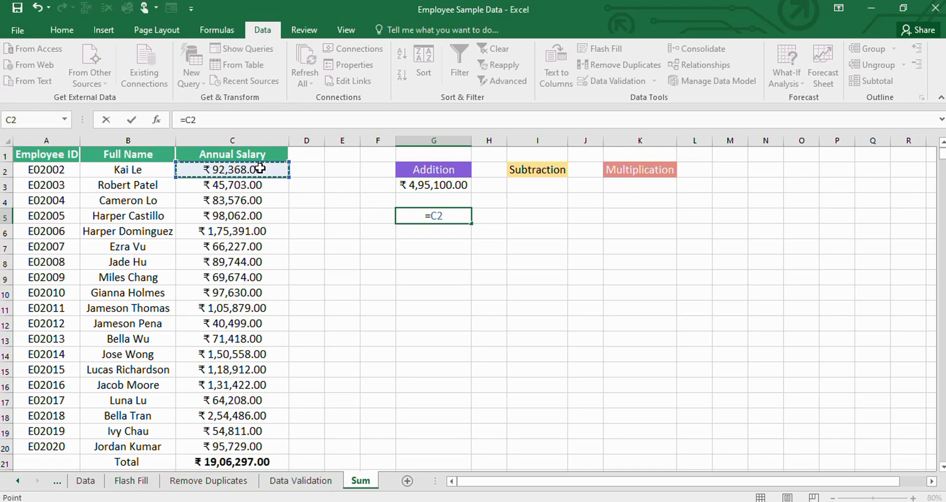
text(+)
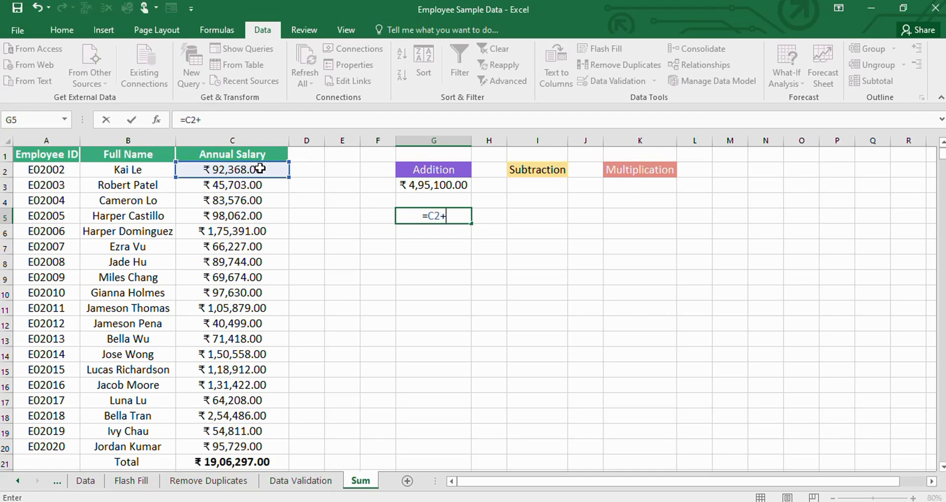
click(252, 185)
text(+)
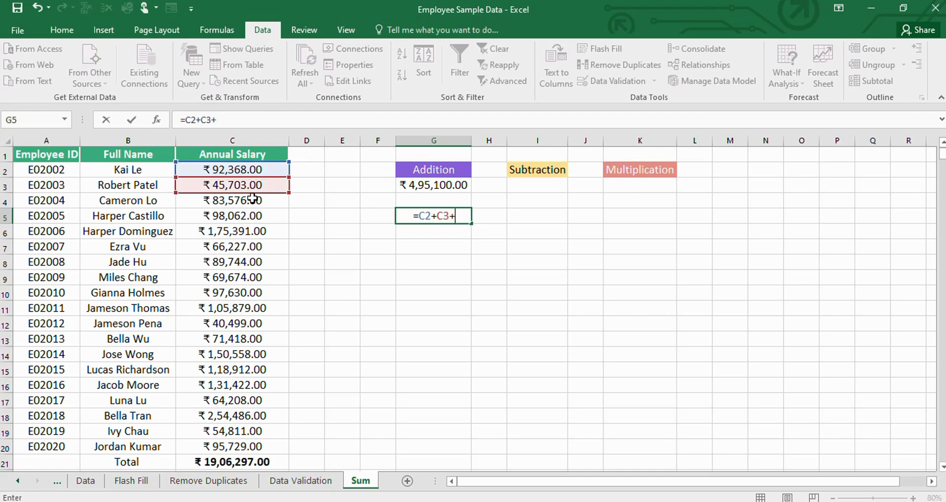
click(247, 202)
text(+)
click(245, 217)
text(+)
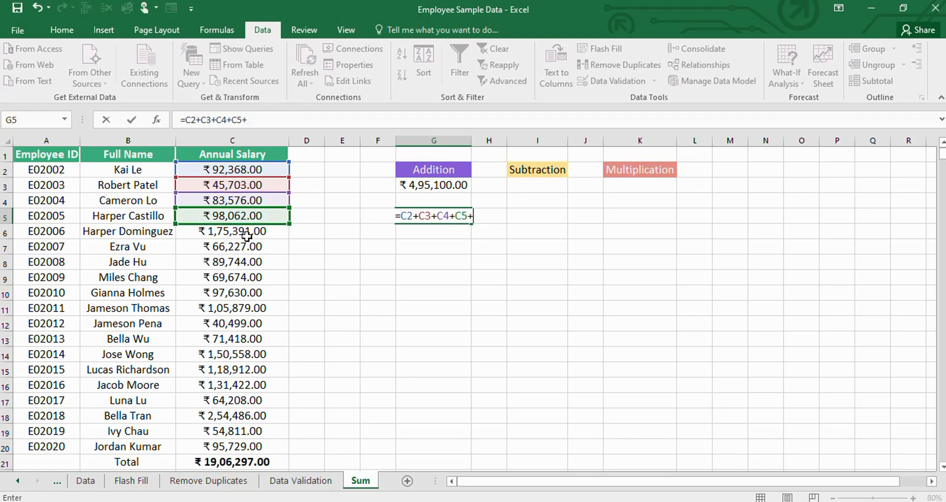
click(253, 279)
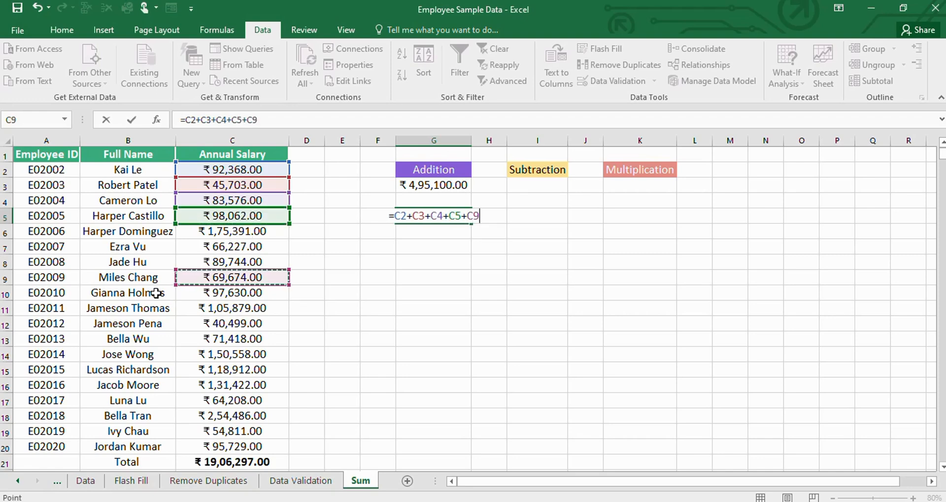
text(+)
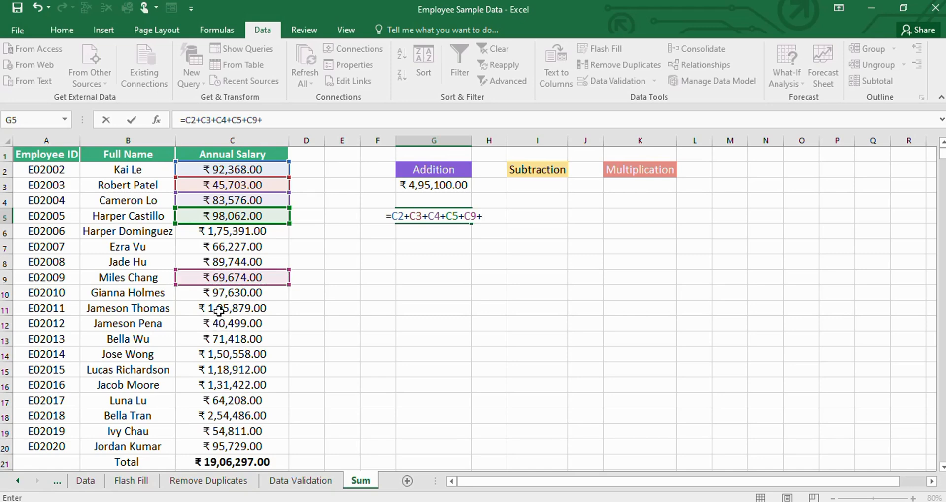
click(219, 311)
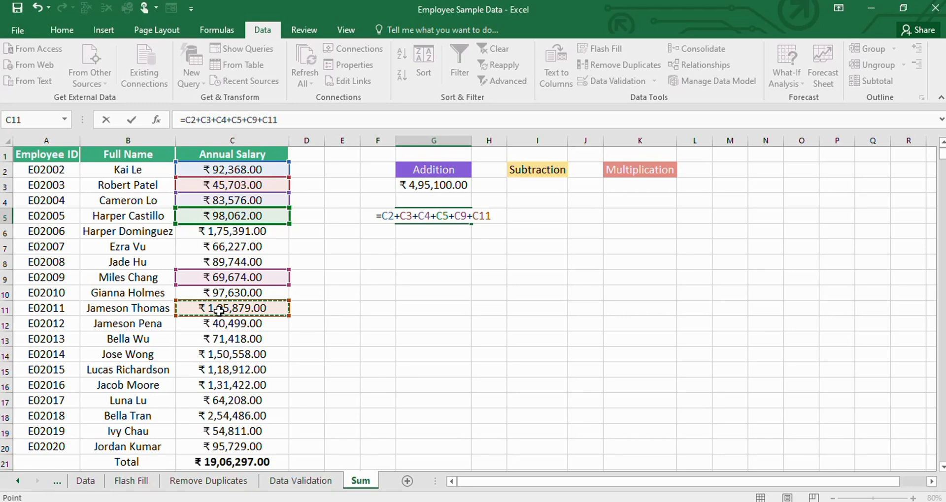
key(Return)
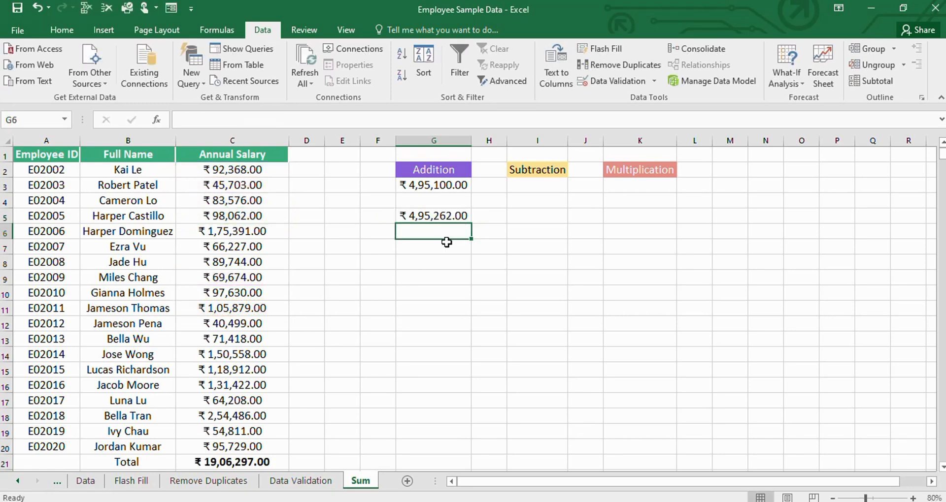
- Compare the plus-sign formula in cell G5 with the SUM formula in cell G3
click(429, 220)
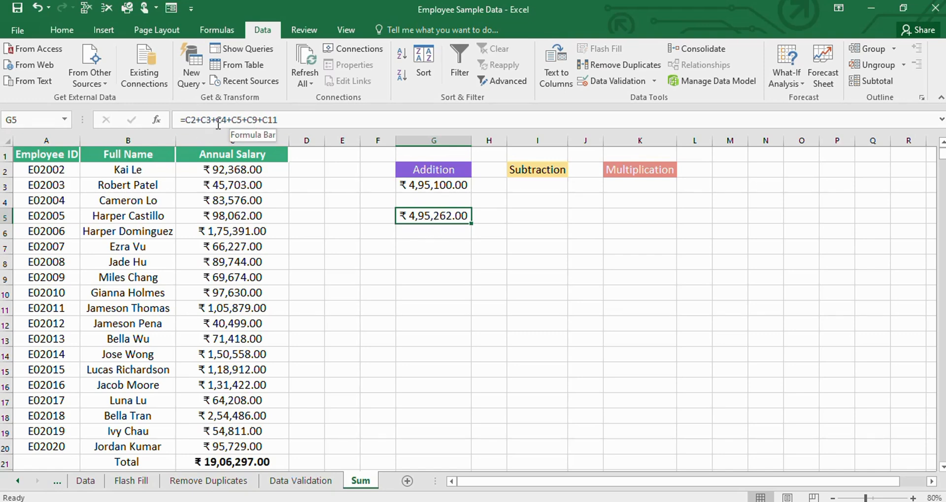
click(432, 187)
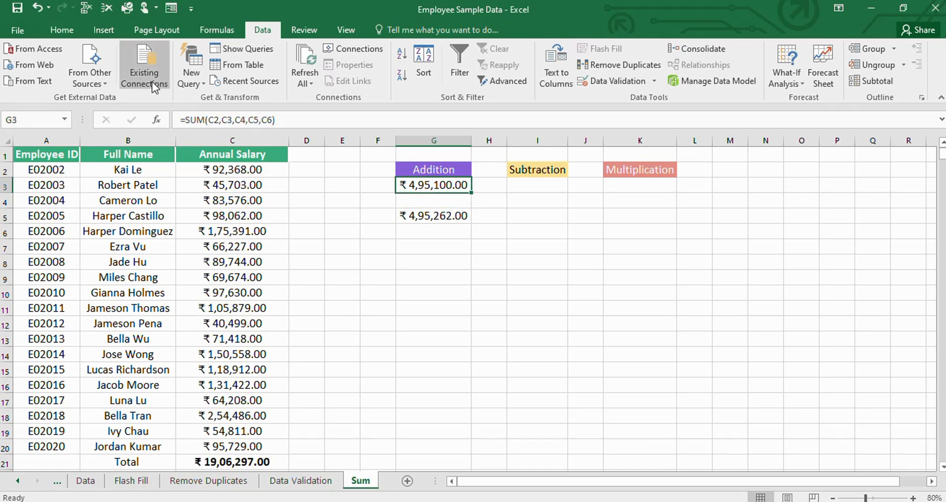
key(Down)
key(Down)
click(427, 324)
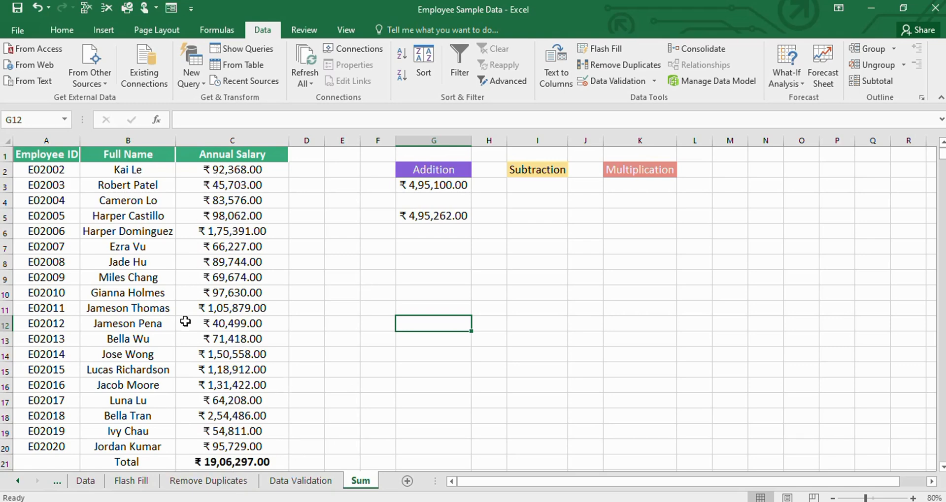
click(419, 187)
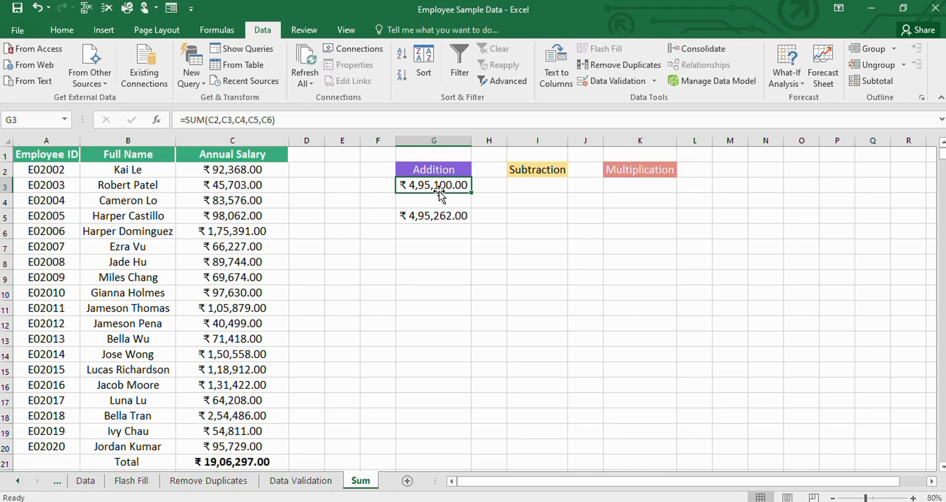
- Enter the formula =C10-C2 in cell I3 under Subtraction
click(523, 187)
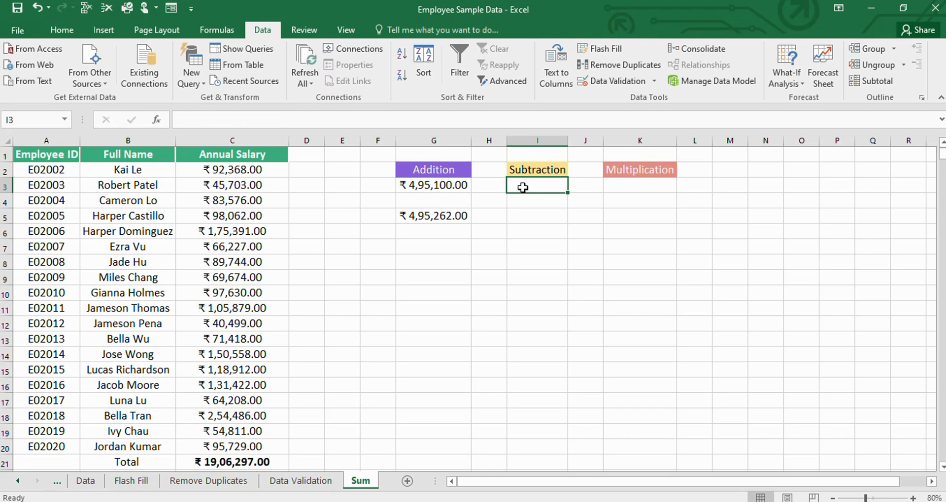
text(=)
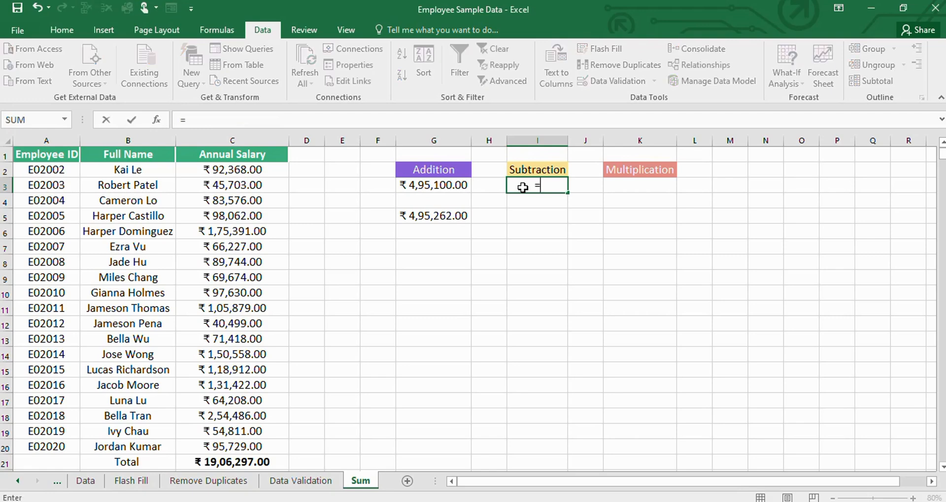
click(226, 293)
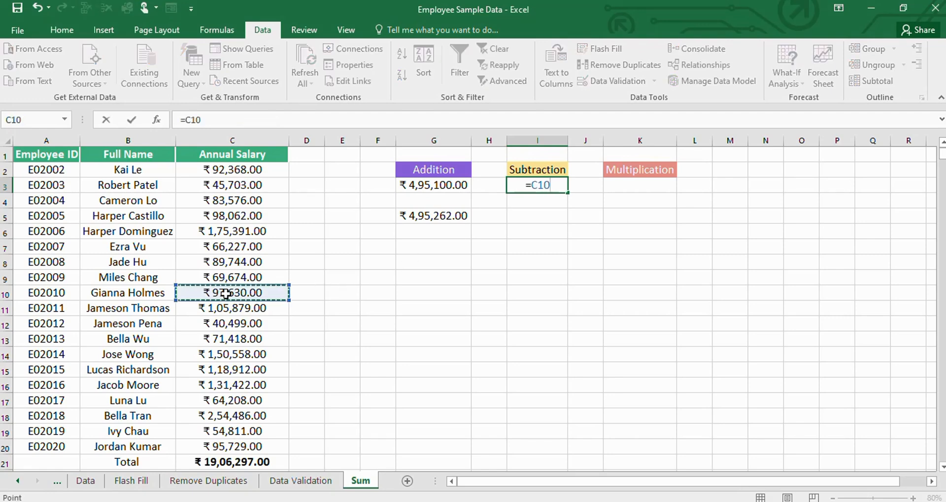
text(-)
click(218, 169)
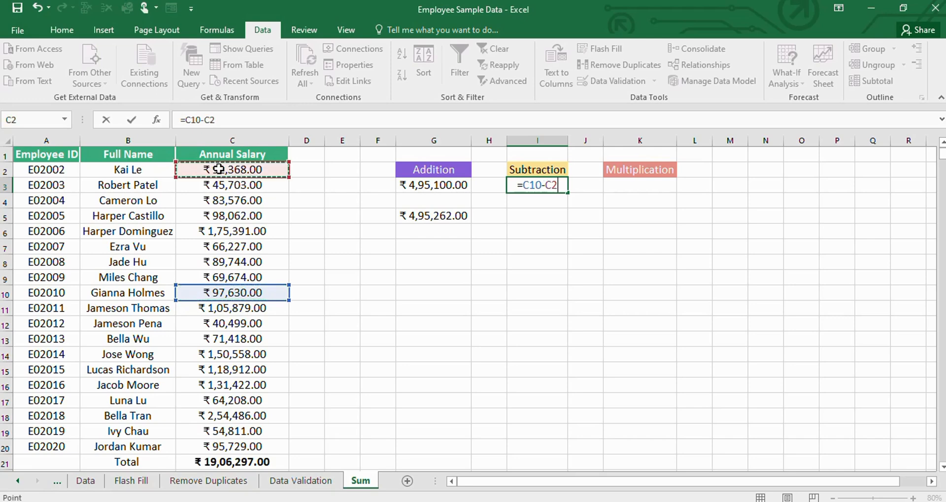
key(Return)
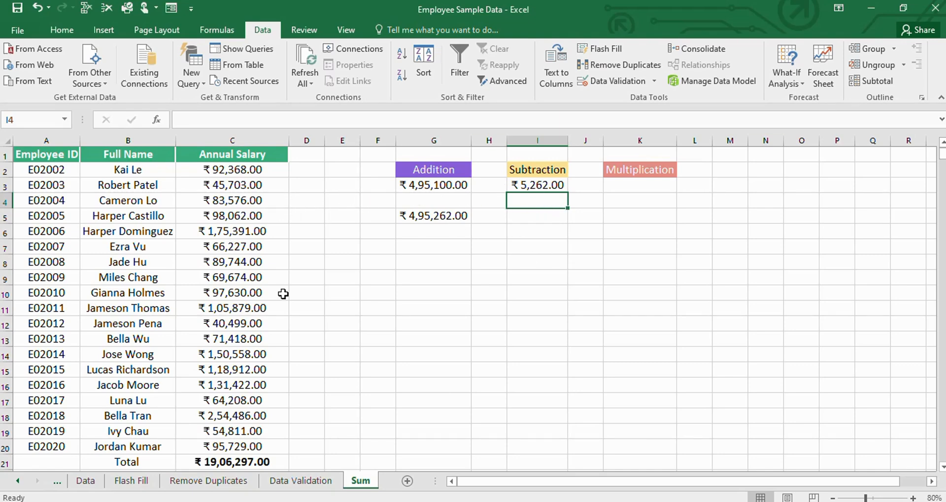
- Multiply two salaries in cell K3 under Multiplication with the formula =C2*C4
click(629, 186)
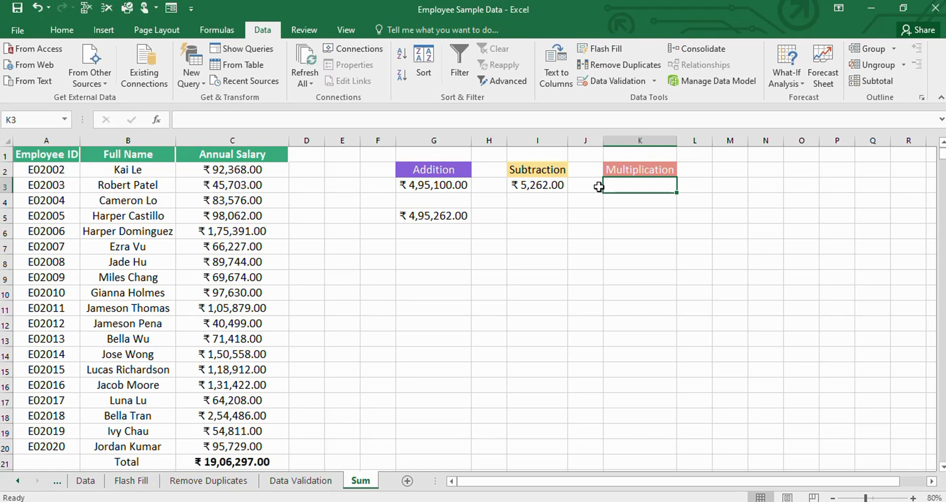
text(=)
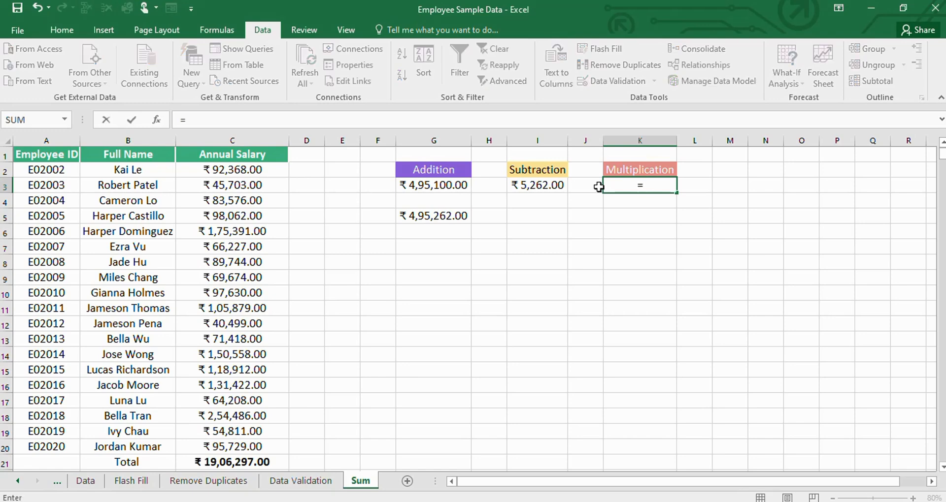
click(247, 170)
text(*)
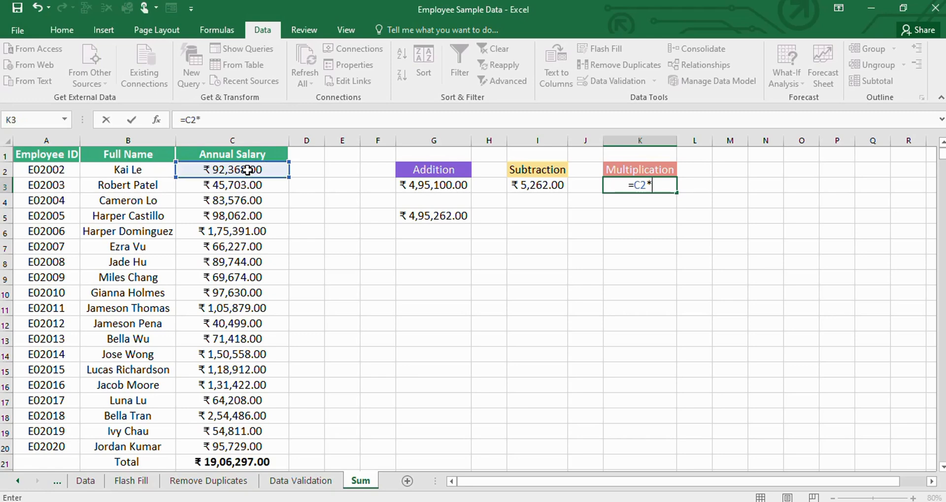
click(234, 204)
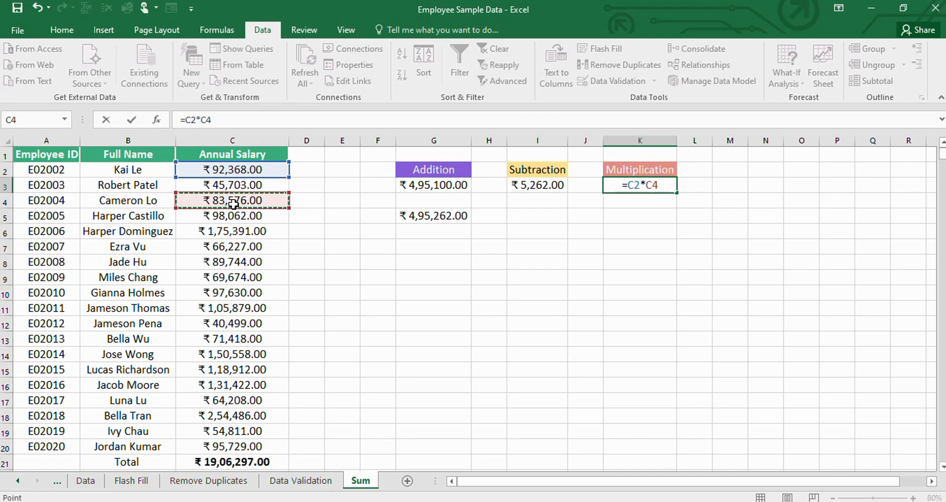
key(Return)
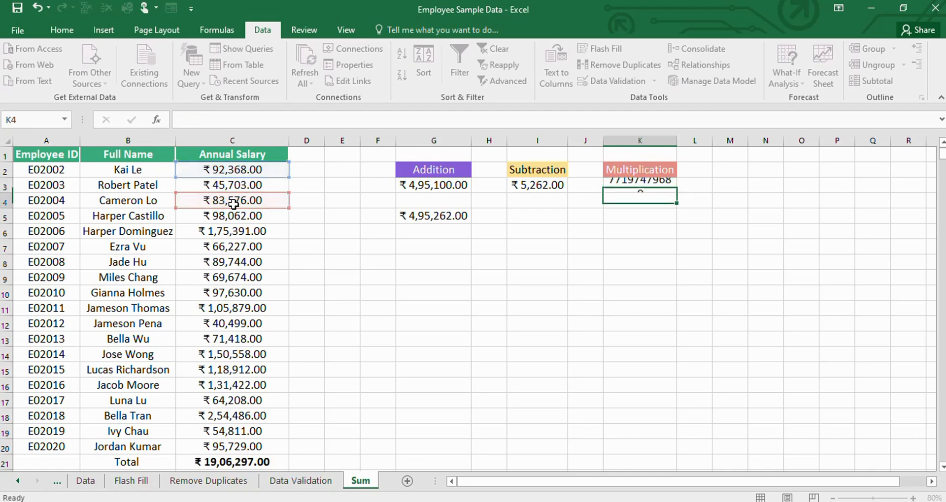
click(633, 185)
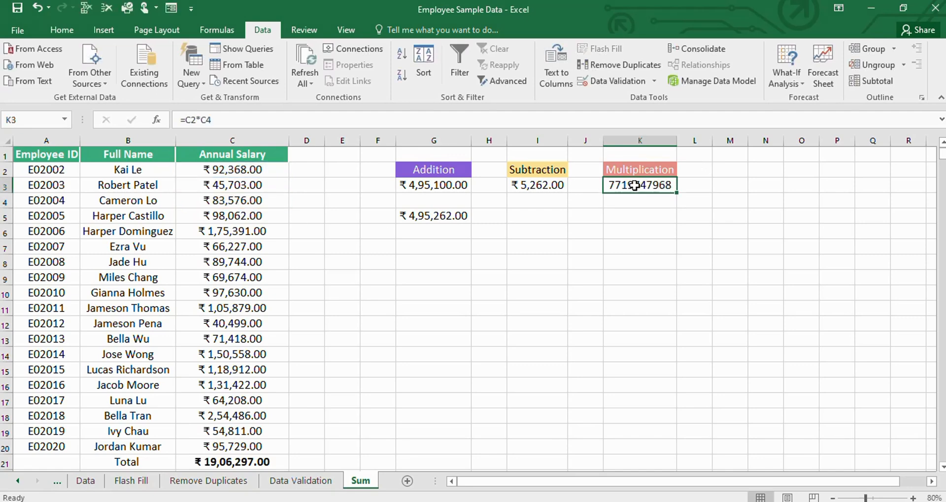
- Enter 10*55 without an equals sign in cell K5
click(628, 222)
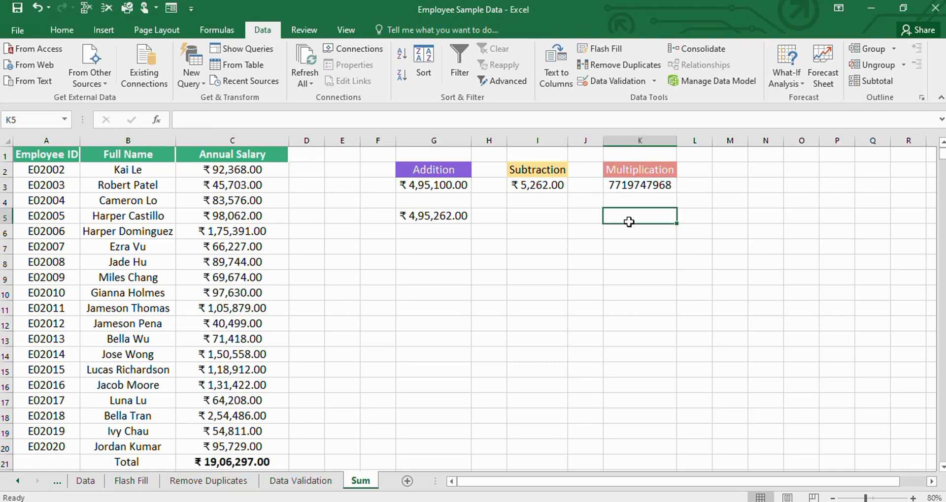
text(10)
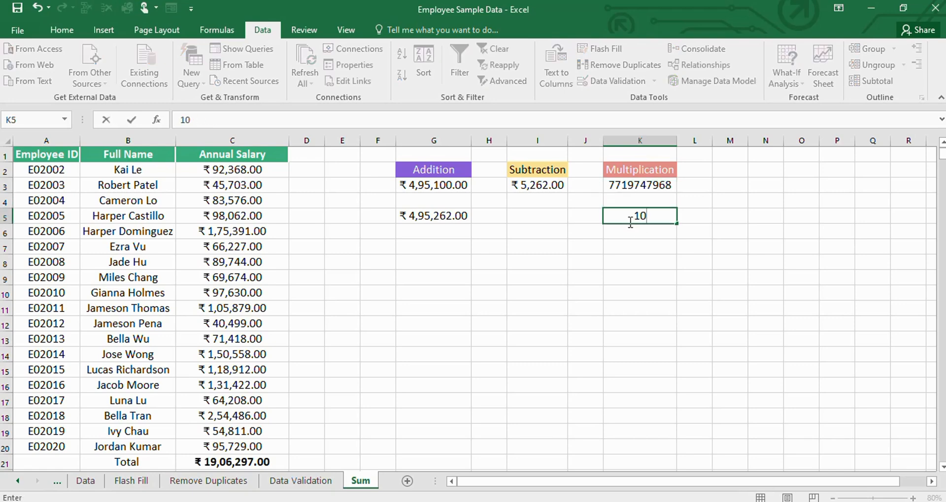
text(*55)
key(Left)
key(Left)
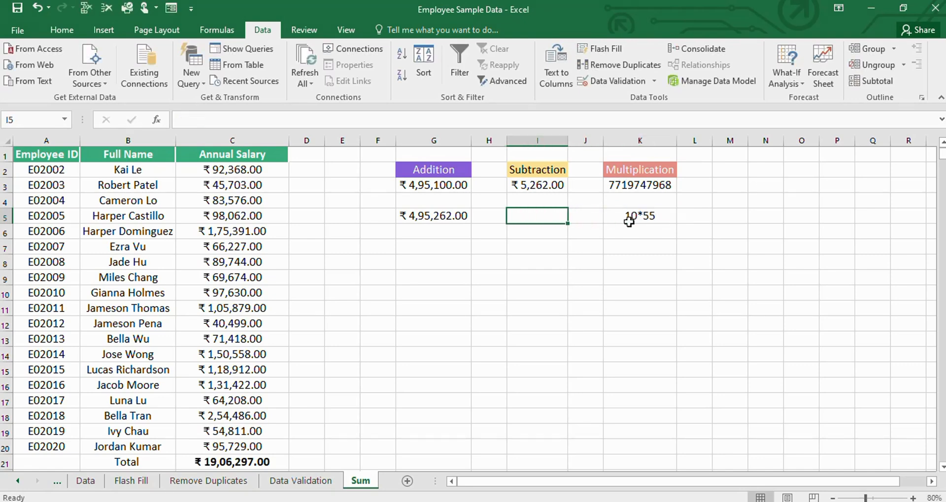
- Add a leading equals sign to the entry in cell K5 so it reads =10*55
click(629, 221)
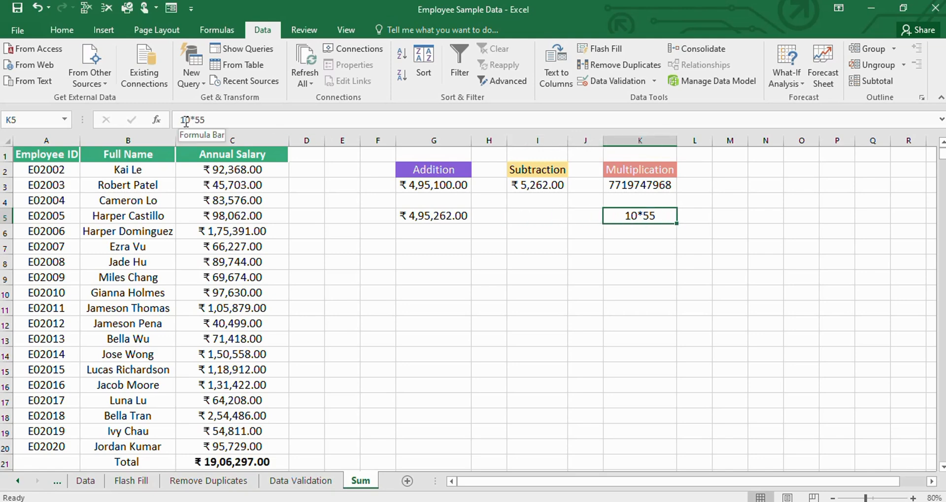
click(182, 123)
text(=)
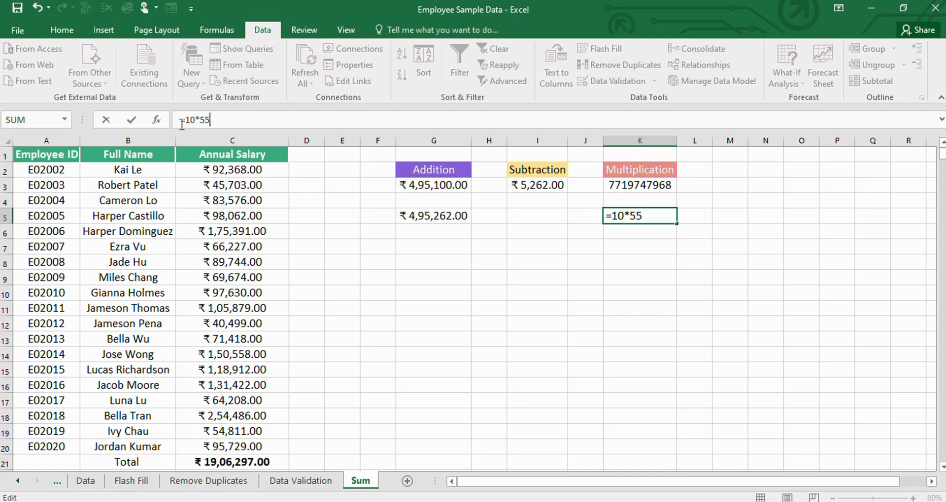
key(Return)
click(635, 214)
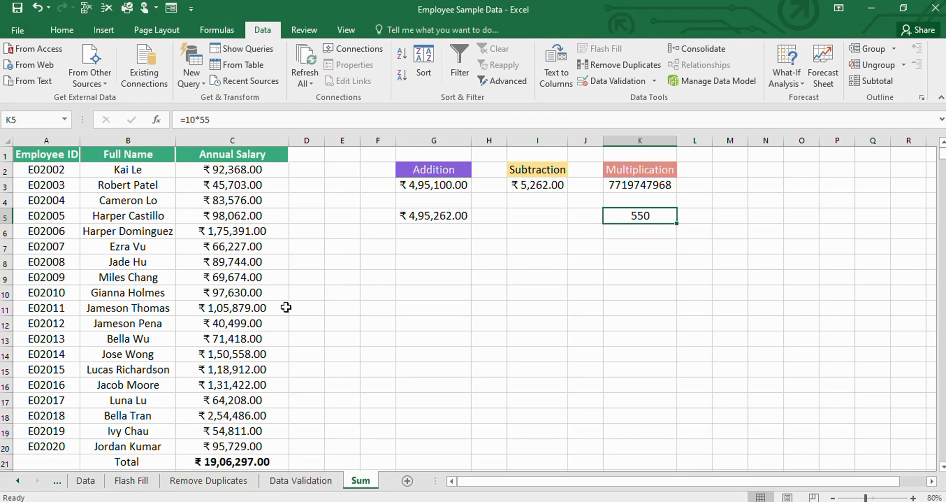
- Review the addition, subtraction and multiplication formulas in cells G3, G5, I3 and K5
click(430, 186)
click(429, 215)
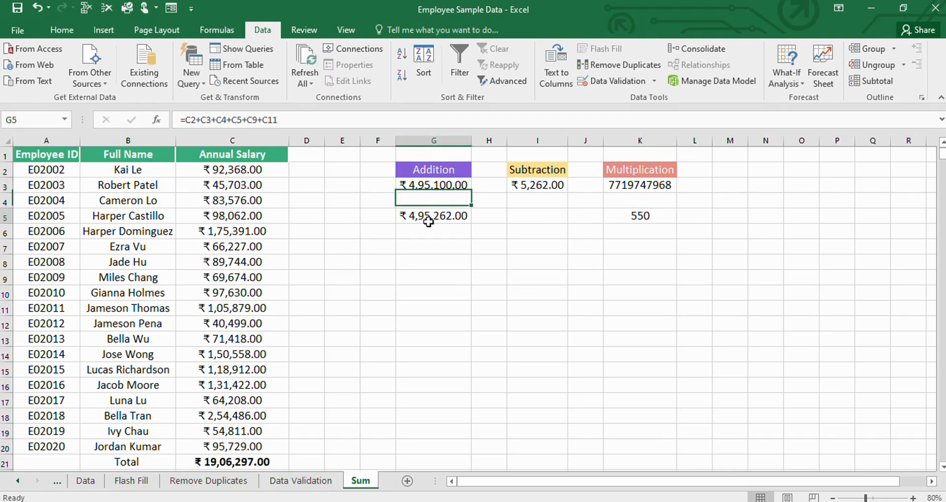
click(542, 185)
click(637, 217)
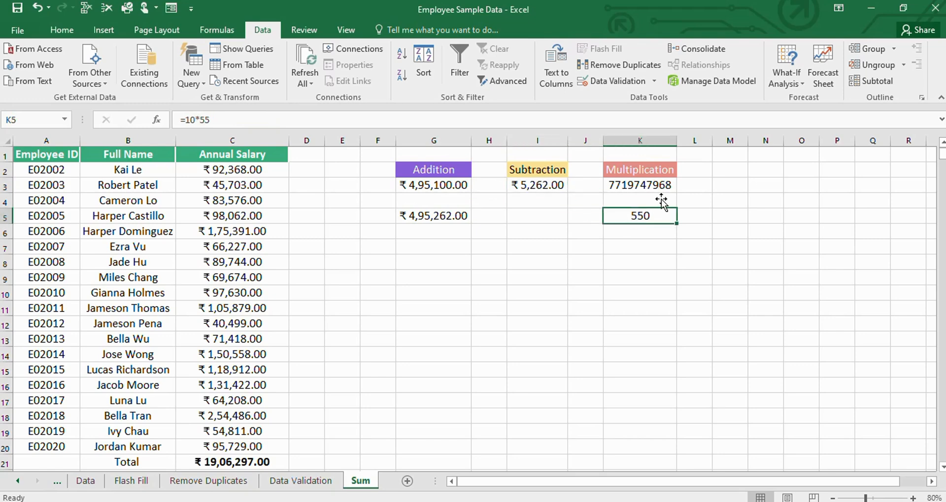